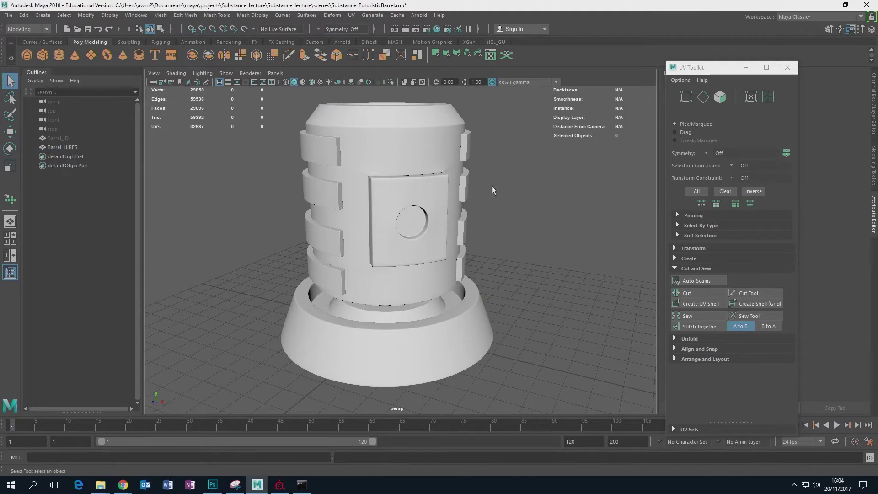
pyautogui.click(164, 18)
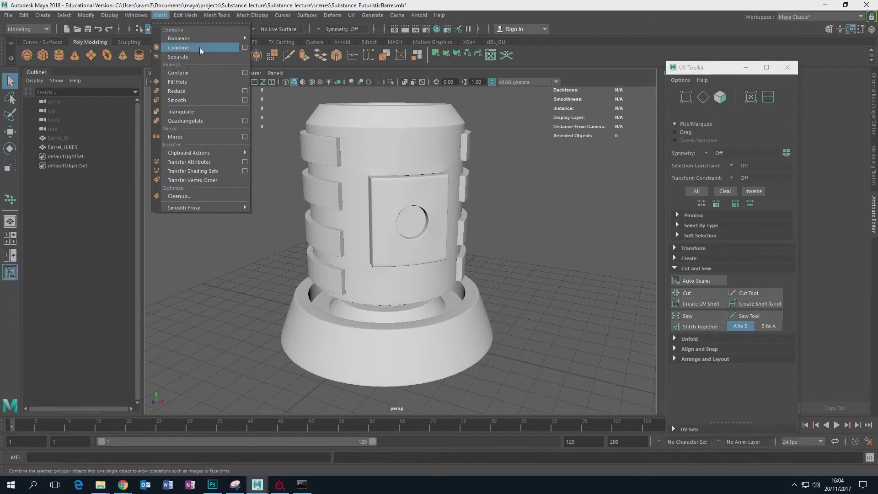
pyautogui.click(565, 228)
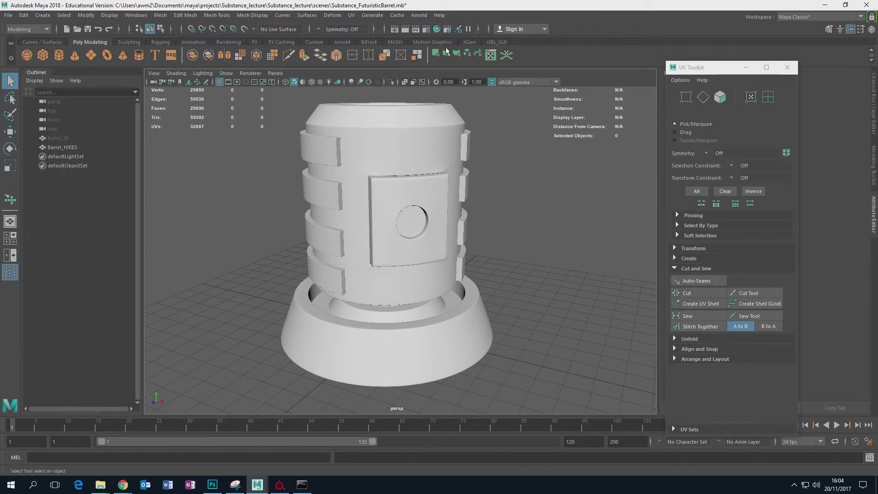
# Inspect the UV layout of Barrel_HIRES in the UV Editor and the layout command available for it, then close the editor.
pyautogui.click(391, 137)
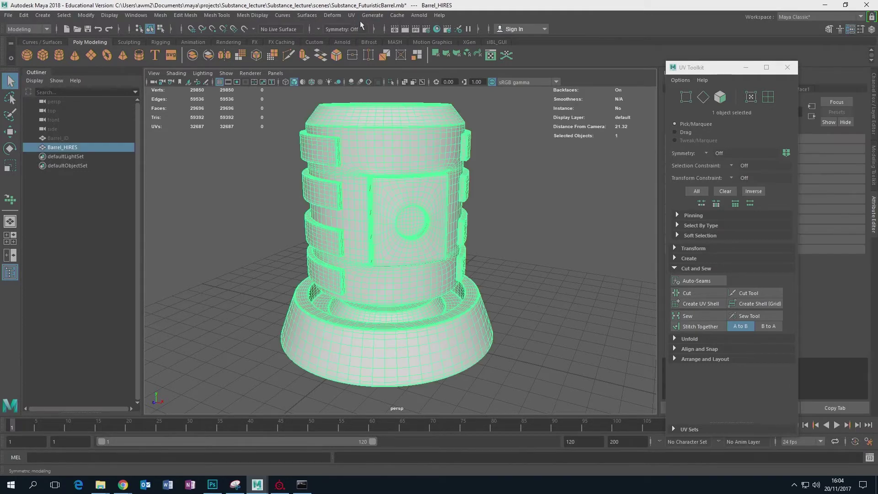
pyautogui.click(351, 15)
pyautogui.click(363, 29)
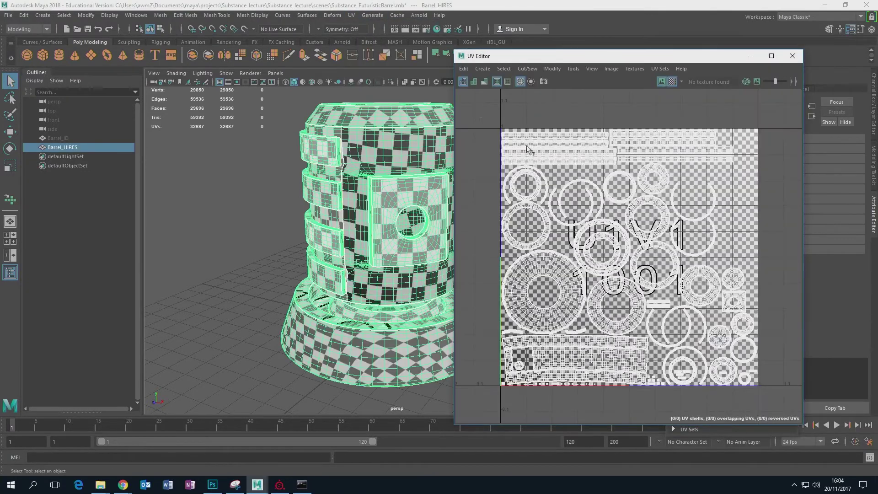
pyautogui.click(552, 68)
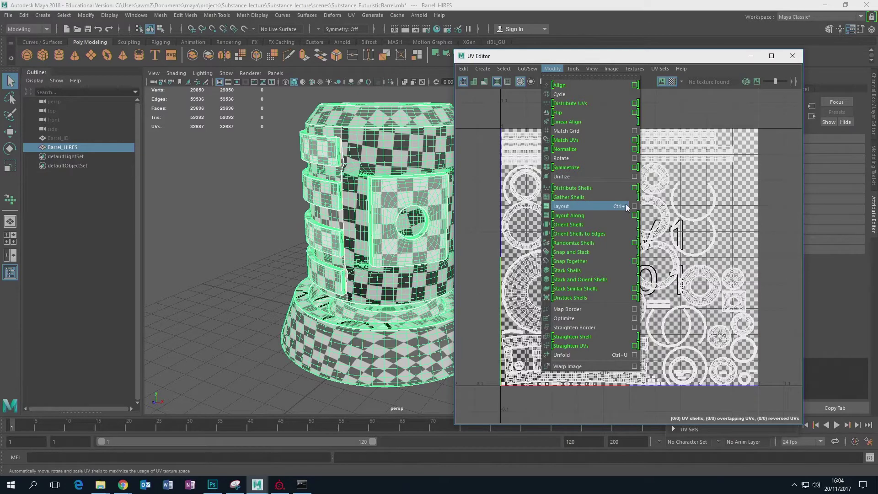
pyautogui.click(728, 114)
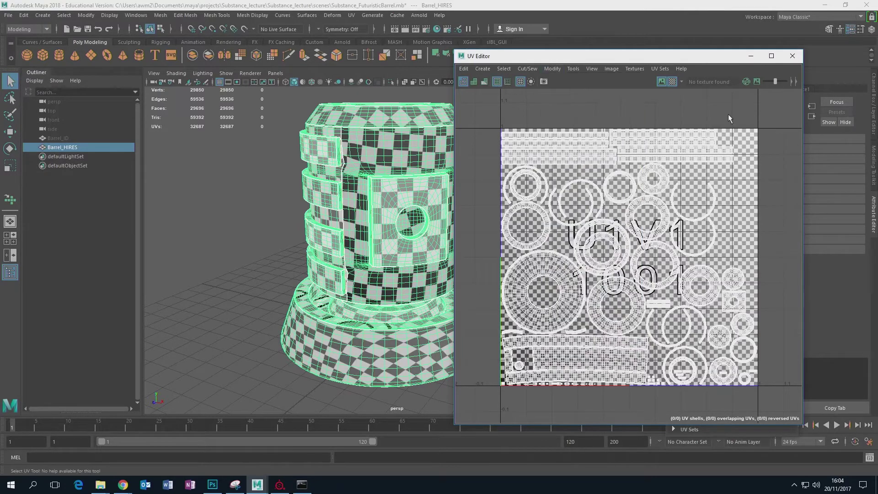
pyautogui.click(794, 57)
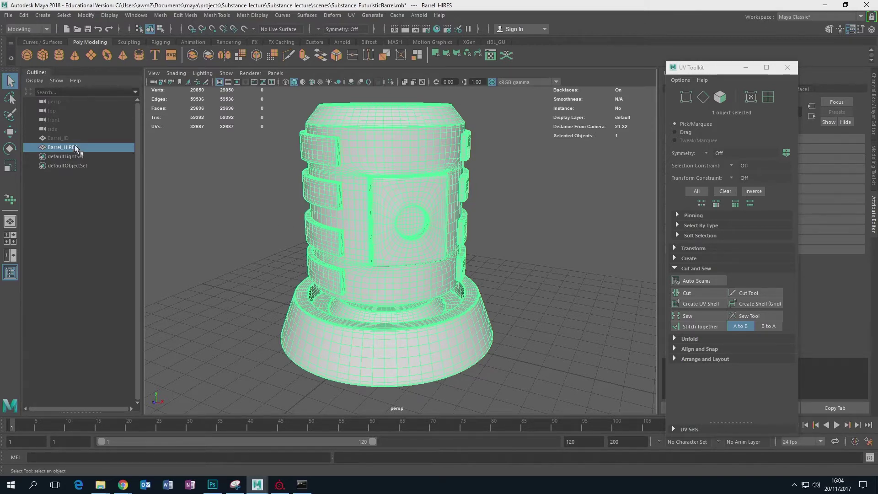
# Hide Barrel_HIRES, show the colour-coded Barrel_ID mesh and examine its material regions.
pyautogui.hotkey('ctrl', 'h')
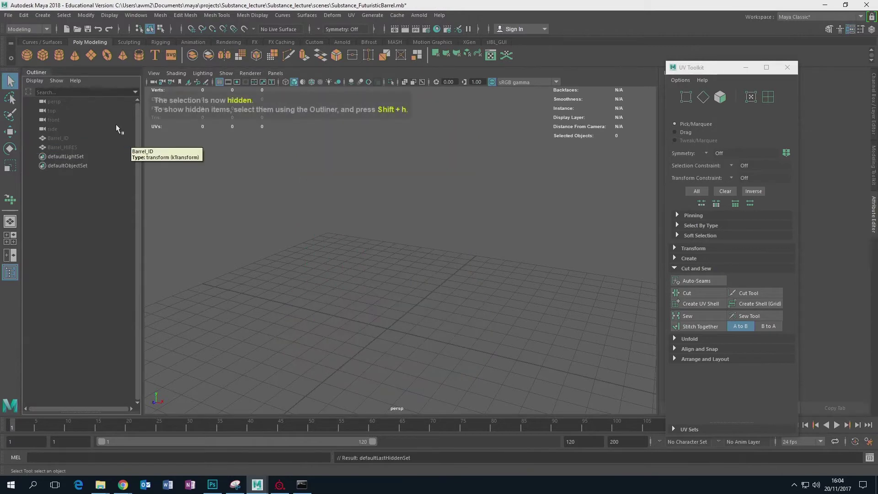
pyautogui.click(67, 137)
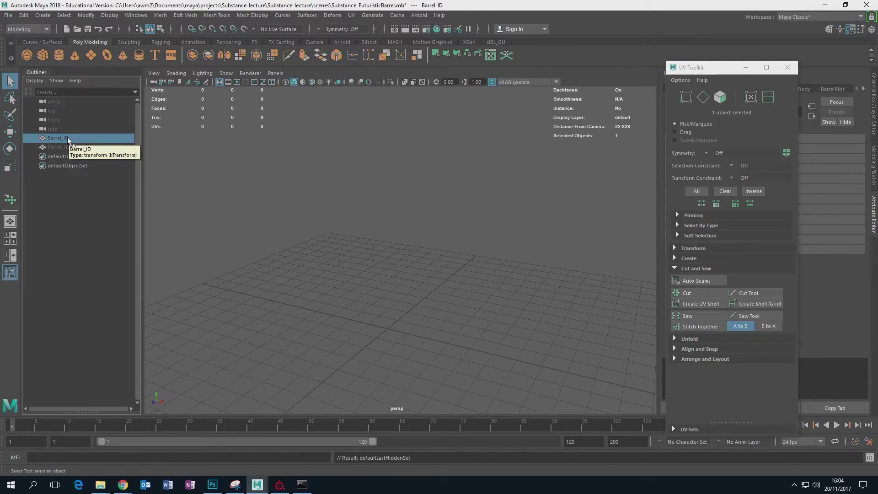
pyautogui.hotkey('shift', 'h')
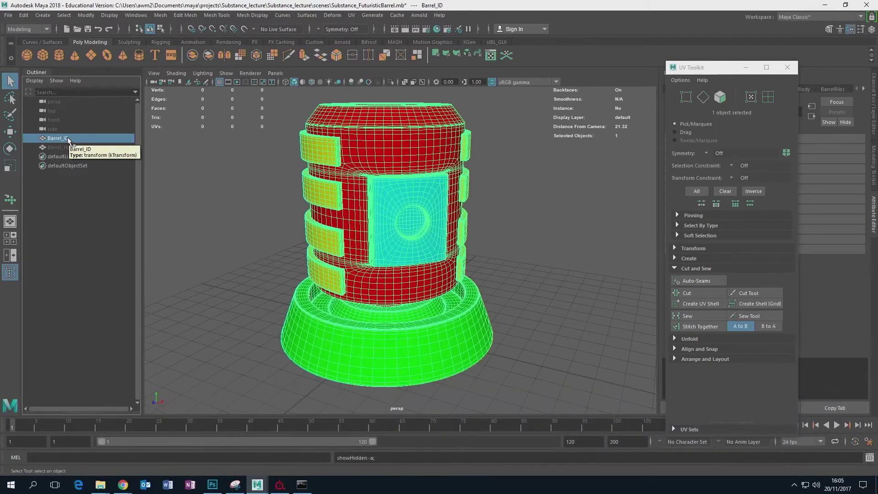
pyautogui.click(525, 220)
pyautogui.keyDown('alt'); pyautogui.moveTo(525, 220); pyautogui.dragTo(501, 355); pyautogui.keyUp('alt')
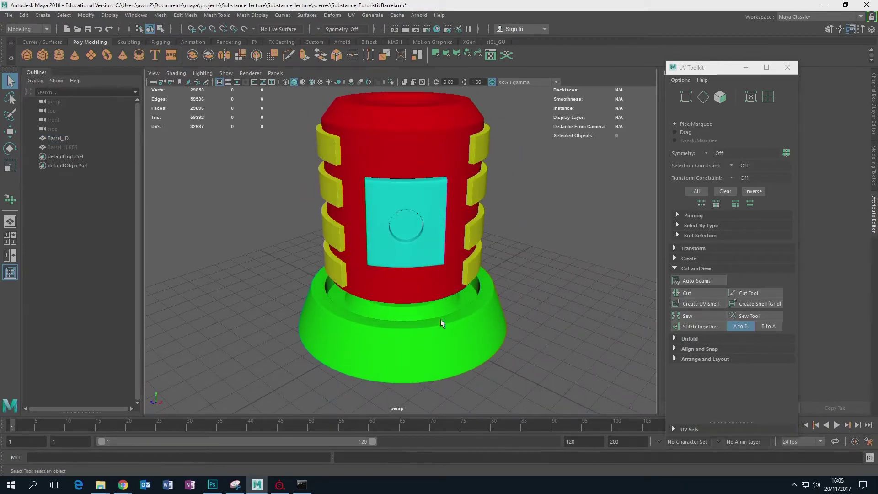
pyautogui.moveTo(381, 260)
pyautogui.keyDown('alt'); pyautogui.mouseDown()
pyautogui.moveTo(425, 256)
pyautogui.moveTo(361, 251)
pyautogui.moveTo(387, 250)
pyautogui.mouseUp(); pyautogui.keyUp('alt')
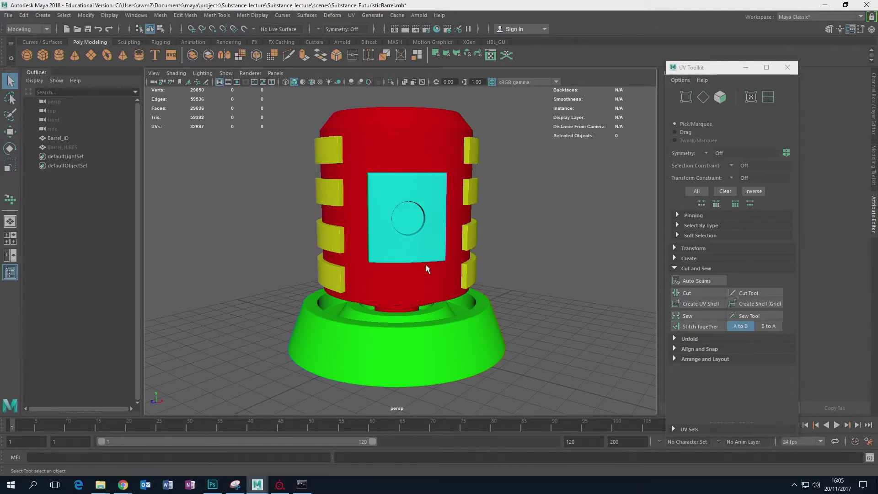
# Hide Barrel_ID, make Barrel_HIRES visible again and clear the selection.
pyautogui.click(66, 139)
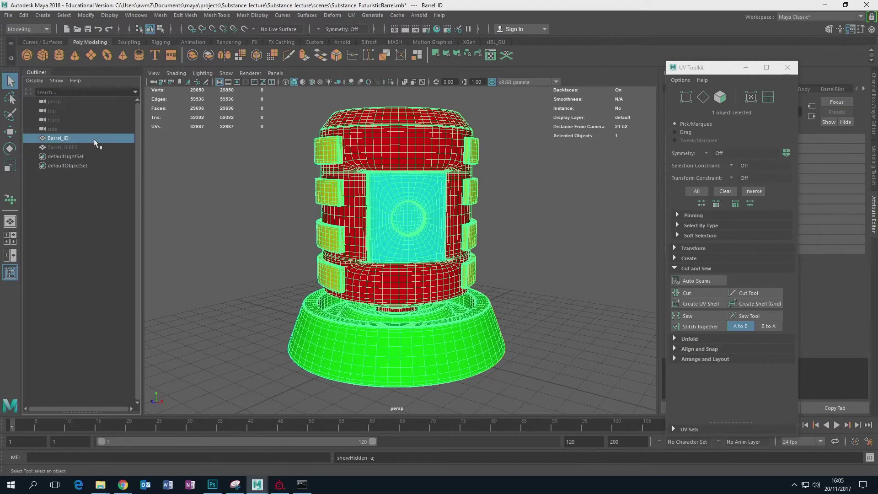
pyautogui.hotkey('ctrl', 'h')
pyautogui.click(67, 148)
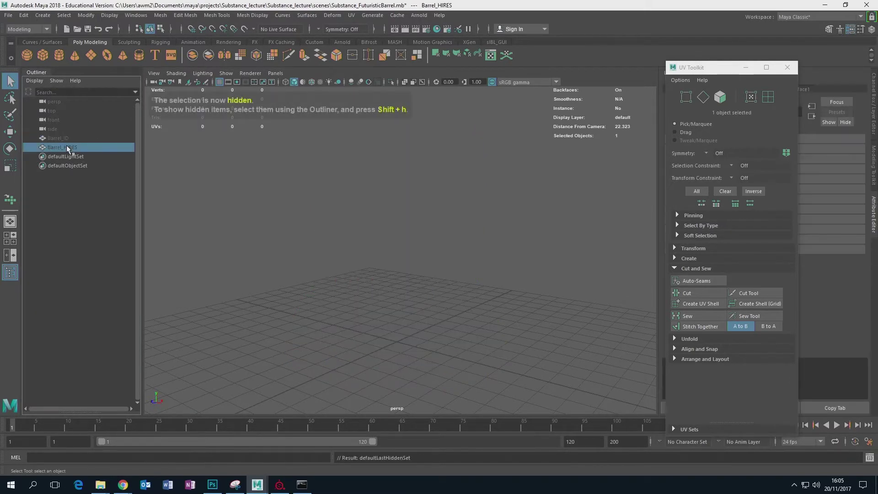
pyautogui.hotkey('shift', 'h')
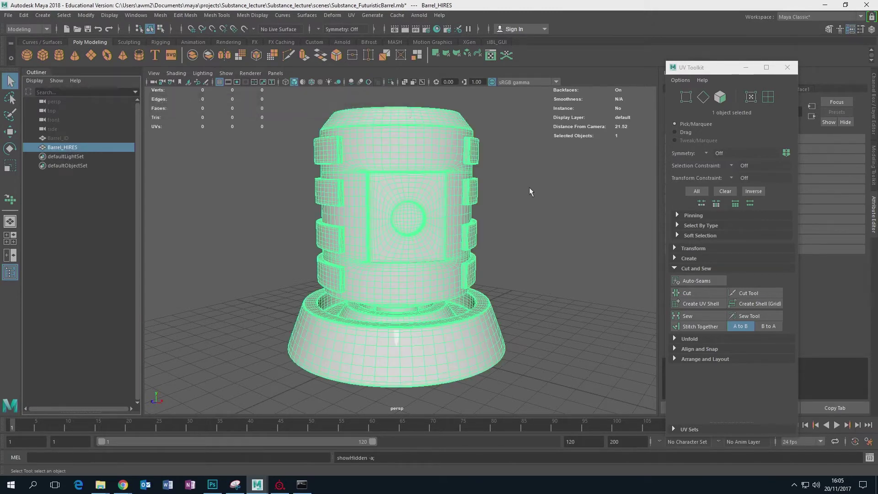
pyautogui.click(529, 191)
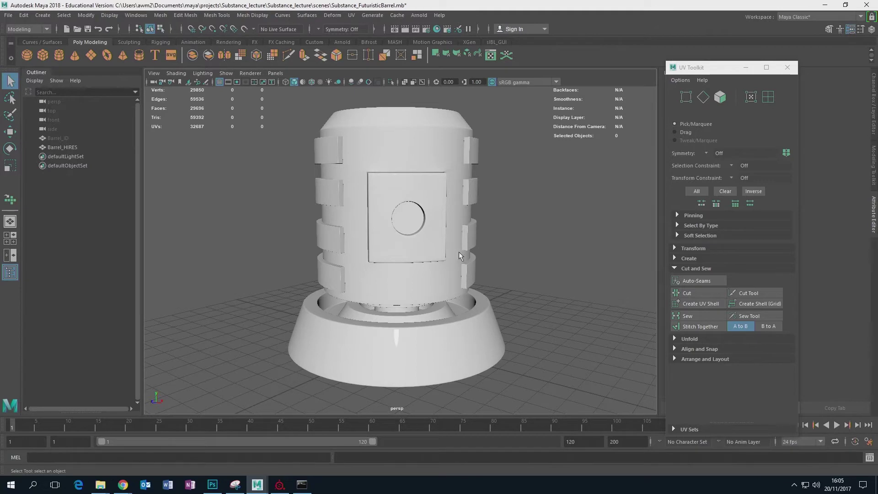
# Close the UV Toolkit and leave nothing selected in the scene.
pyautogui.click(54, 138)
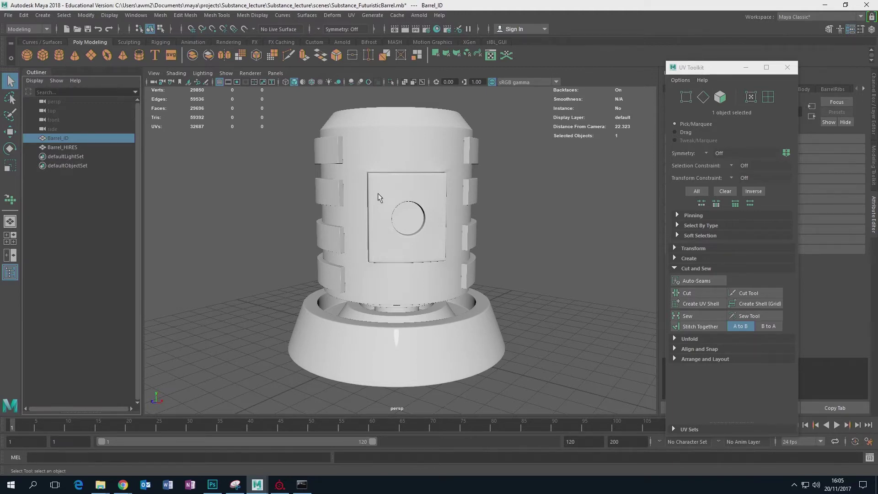
pyautogui.keyDown('alt'); pyautogui.moveTo(378, 193); pyautogui.dragTo(462, 206); pyautogui.keyUp('alt')
pyautogui.scroll(-5, 462, 207)
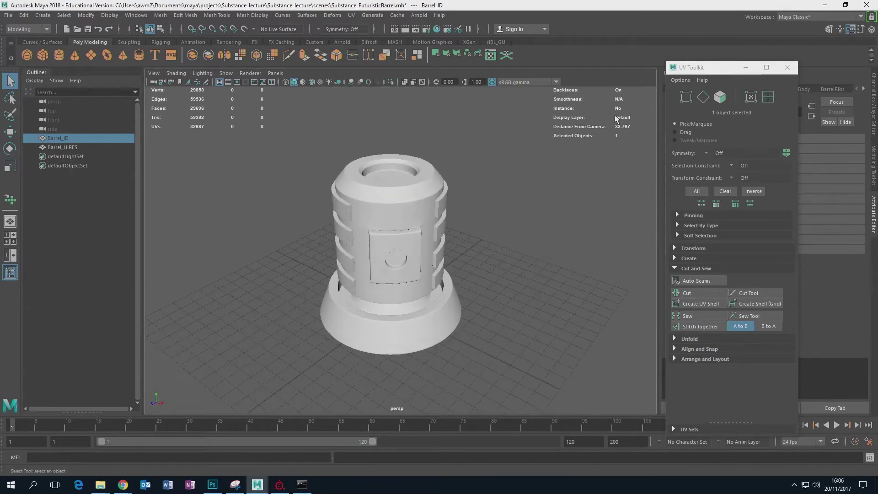
pyautogui.click(787, 68)
pyautogui.keyDown('alt'); pyautogui.moveTo(600, 163); pyautogui.dragTo(582, 272); pyautogui.keyUp('alt')
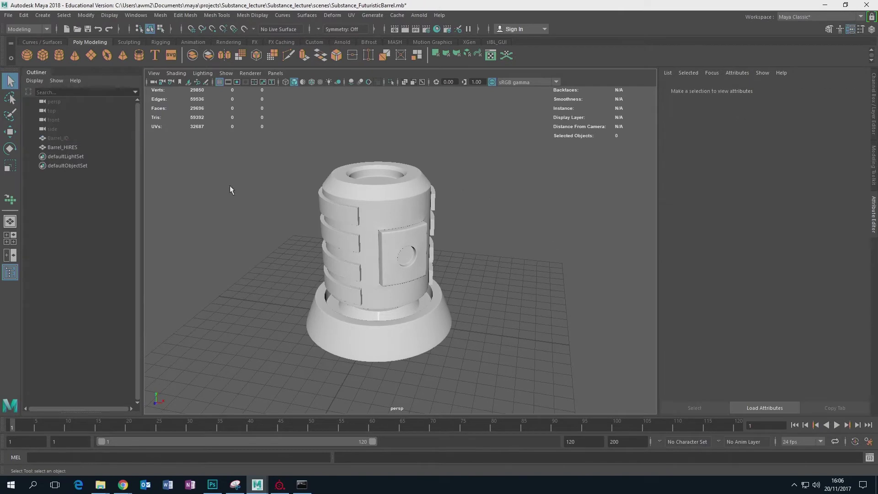
# Select Barrel_HIRES and start exporting the selection into the project's assets folder.
pyautogui.click(75, 148)
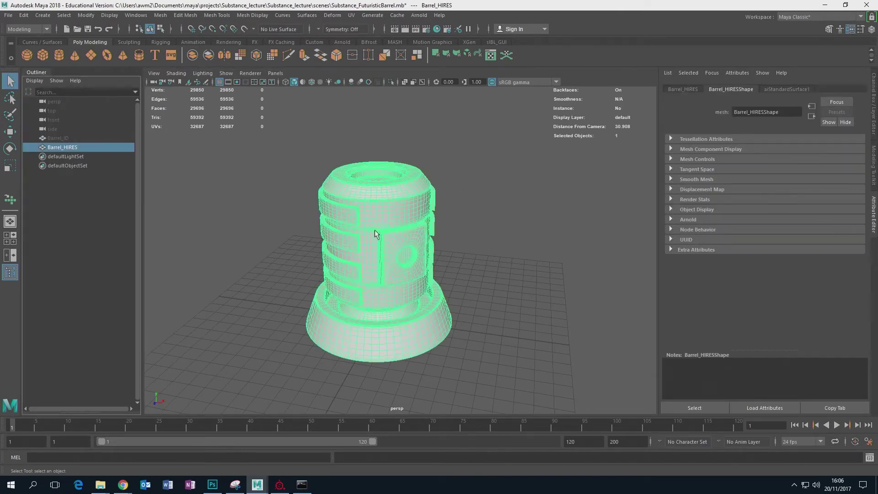
pyautogui.click(10, 15)
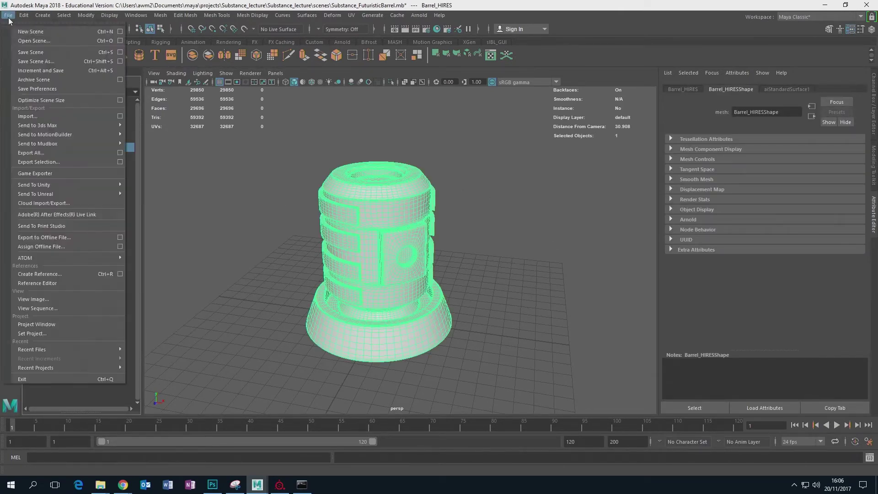
pyautogui.click(38, 162)
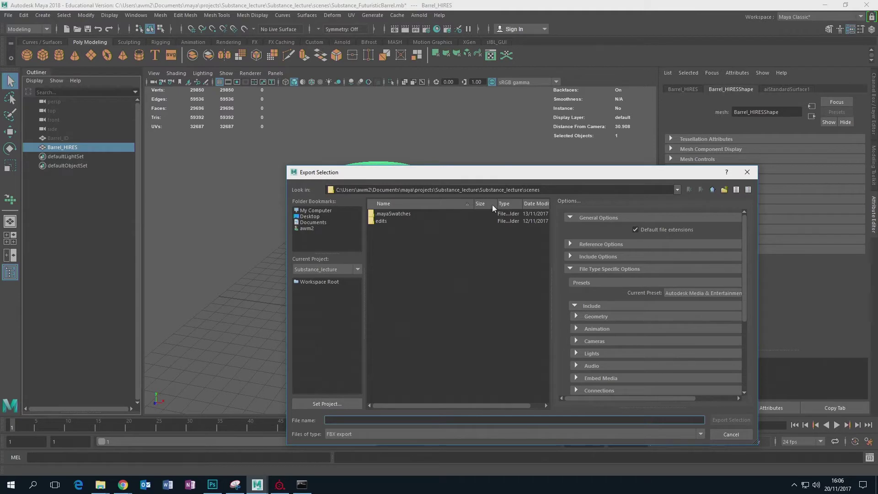
pyautogui.click(712, 189)
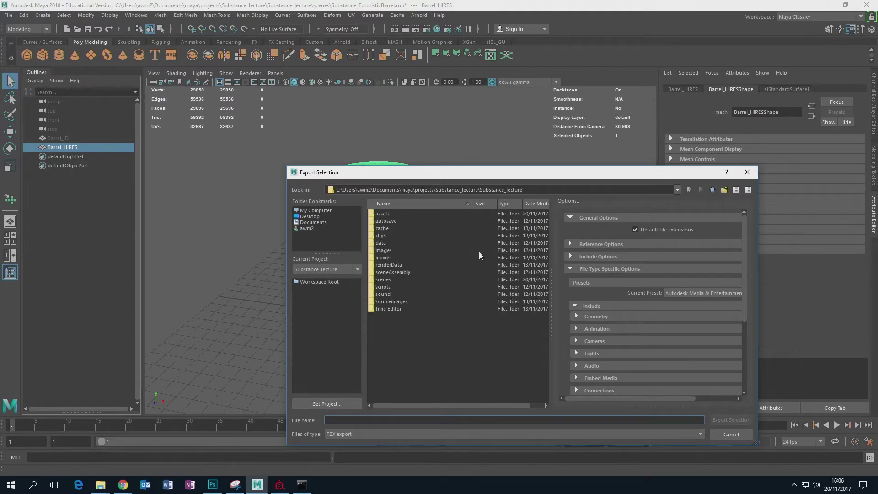
pyautogui.doubleClick(383, 213)
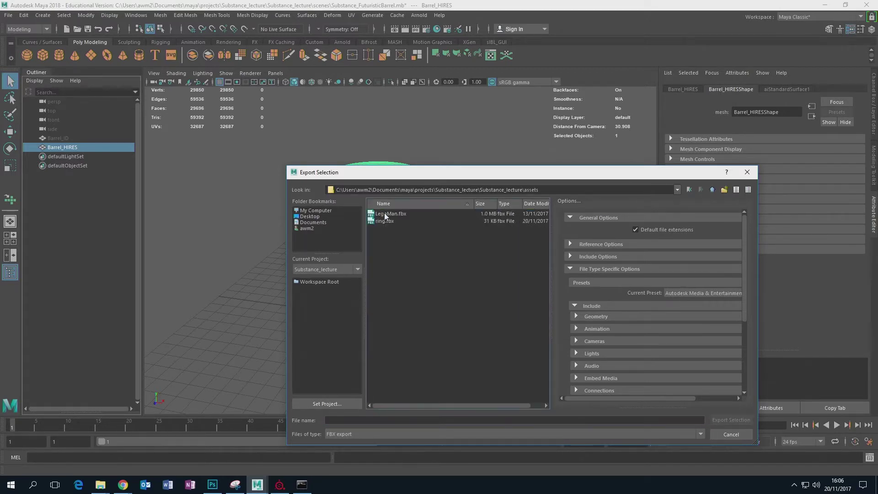
# Name the export file Barrel_HIRES and keep FBX export as its file type.
pyautogui.click(358, 419)
pyautogui.write('Bar')
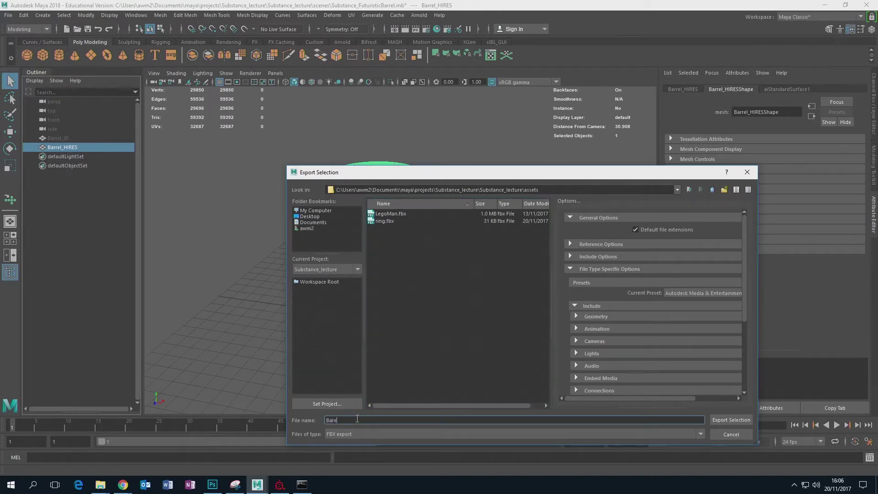
pyautogui.write('rel_HOIRE')
pyautogui.press('BackSpace')
pyautogui.press('BackSpace')
pyautogui.press('BackSpace')
pyautogui.write('IRES')
pyautogui.scroll(-1, 744, 291)
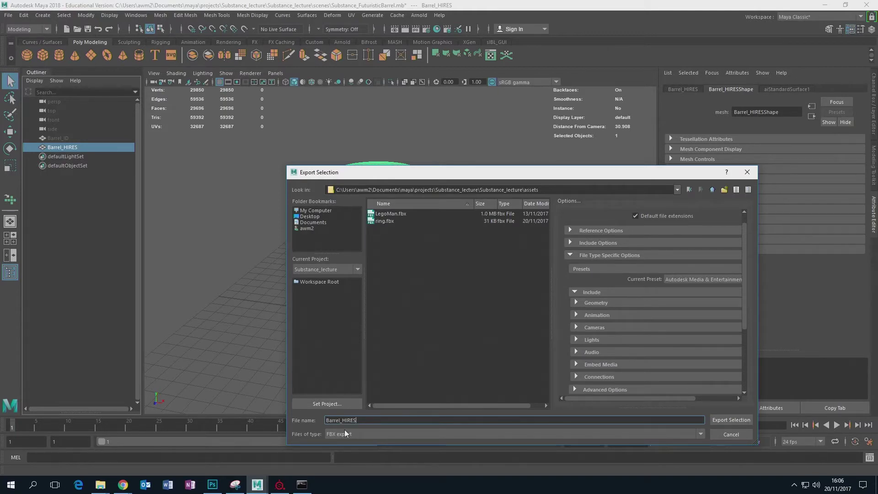
pyautogui.click(699, 433)
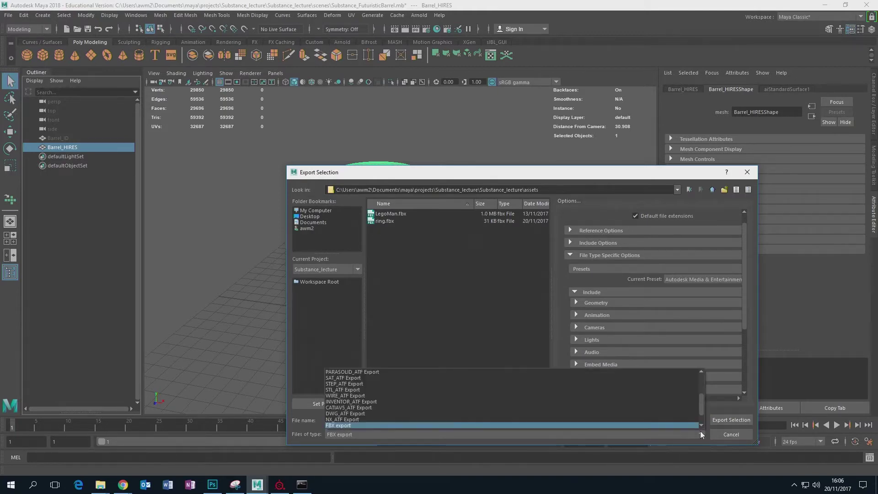
pyautogui.click(473, 425)
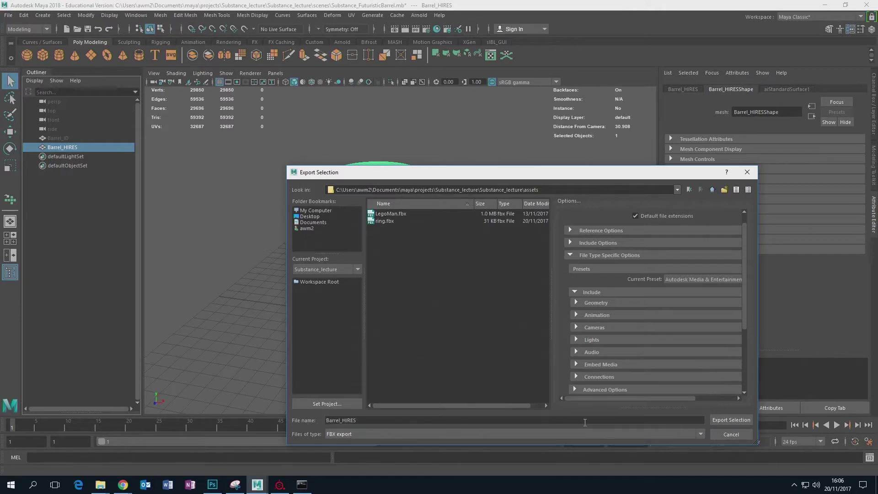
# Toggle Smooth Mesh and Smoothing Groups in the FBX geometry options and export the selected mesh.
pyautogui.click(575, 303)
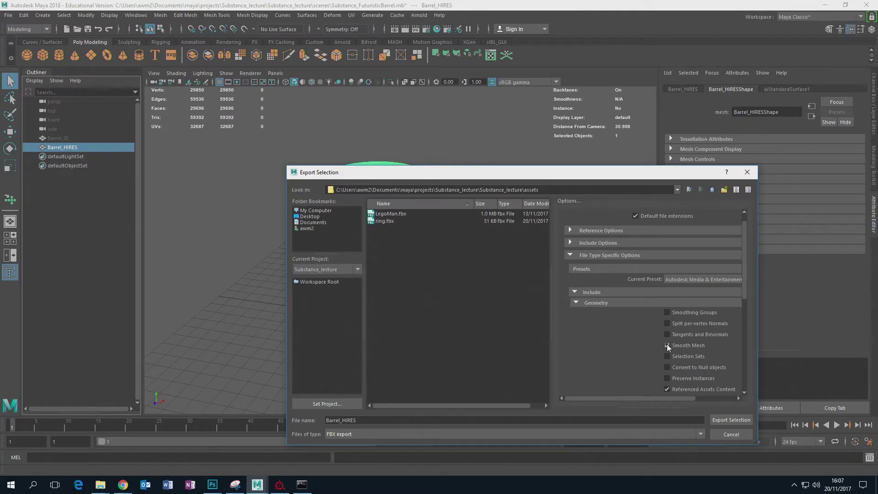
pyautogui.moveTo(576, 166); pyautogui.dragTo(579, 61)
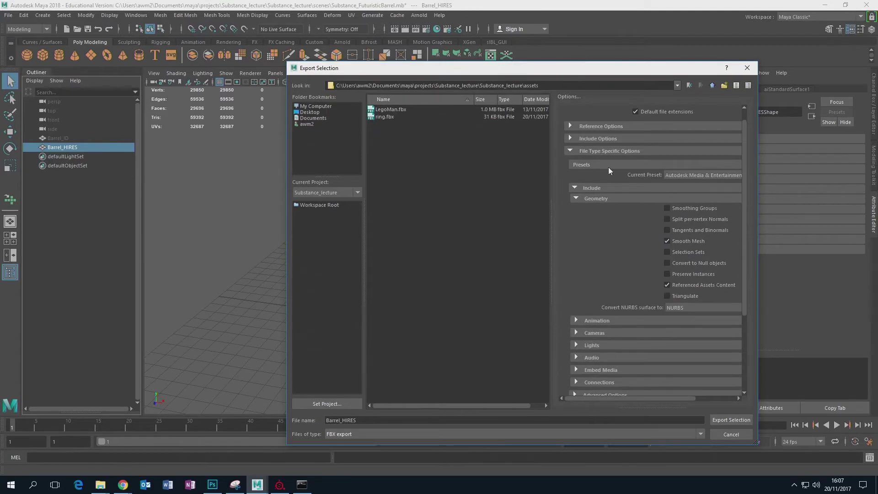
pyautogui.click(576, 198)
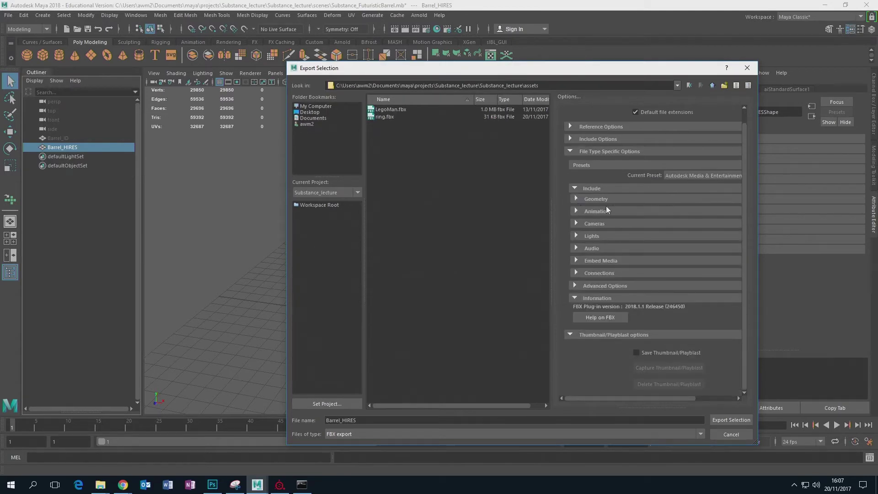
pyautogui.click(577, 198)
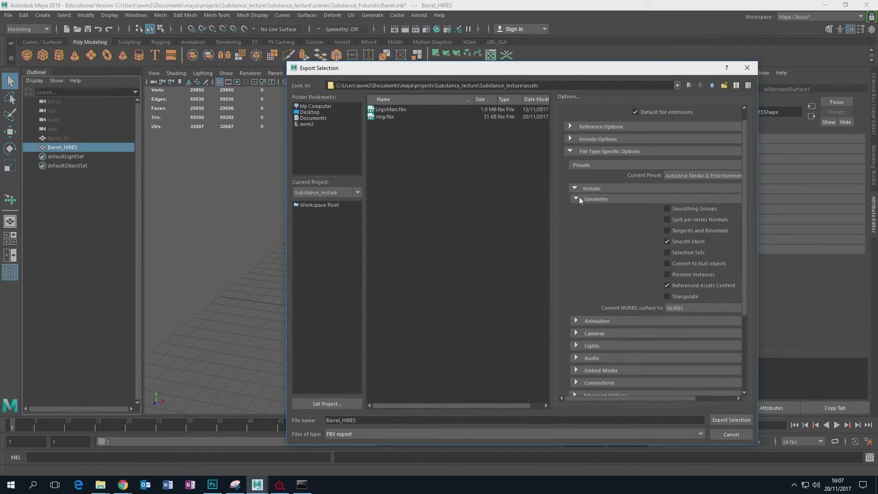
pyautogui.click(667, 242)
pyautogui.click(672, 212)
pyautogui.click(731, 420)
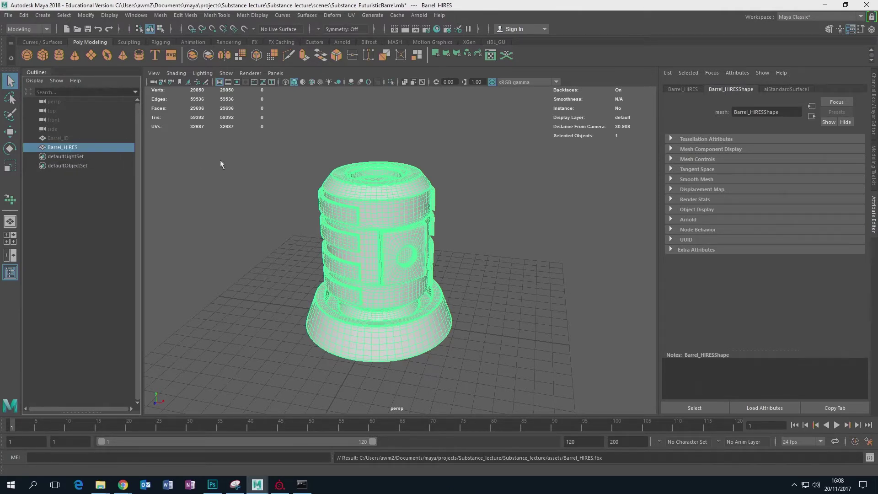
# Unhide Barrel_ID, hide Barrel_HIRES, and leave only the colour-coded Barrel_ID mesh selected.
pyautogui.click(61, 137)
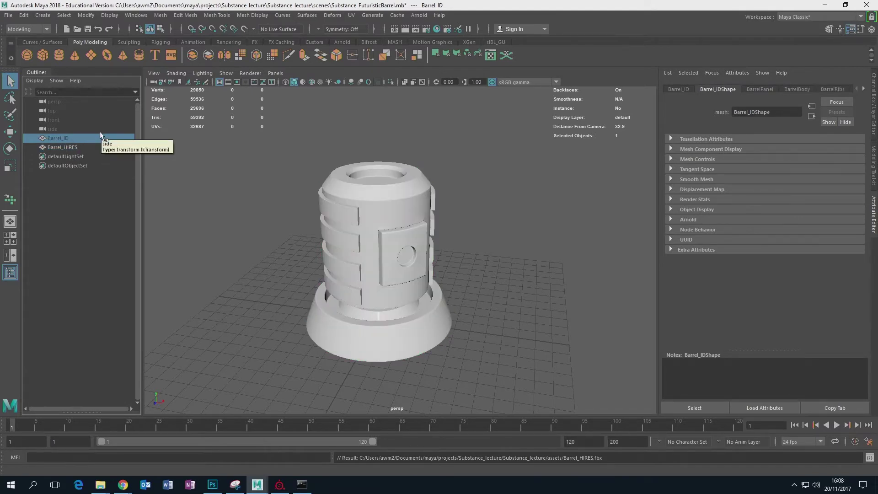
pyautogui.hotkey('shift', 'h')
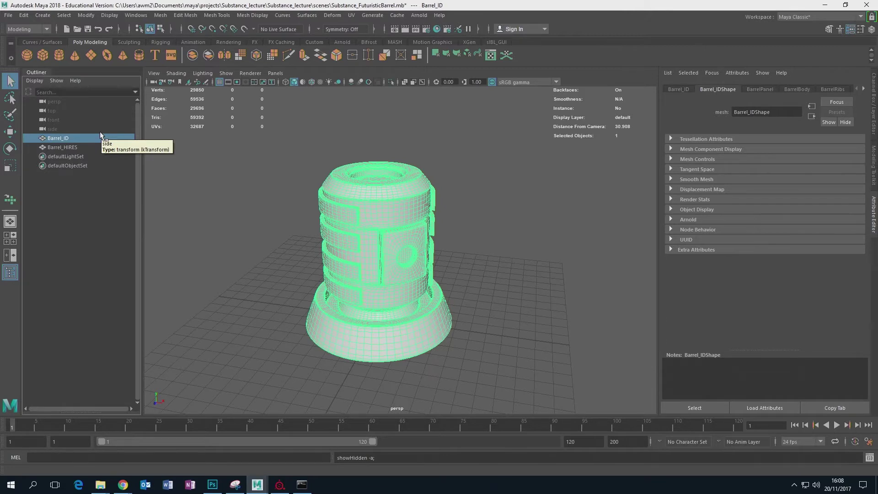
pyautogui.click(59, 147)
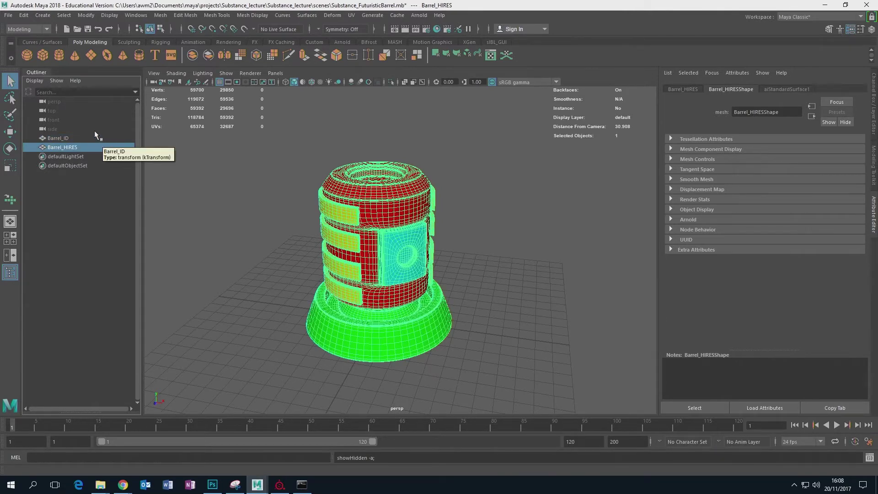
pyautogui.click(68, 138)
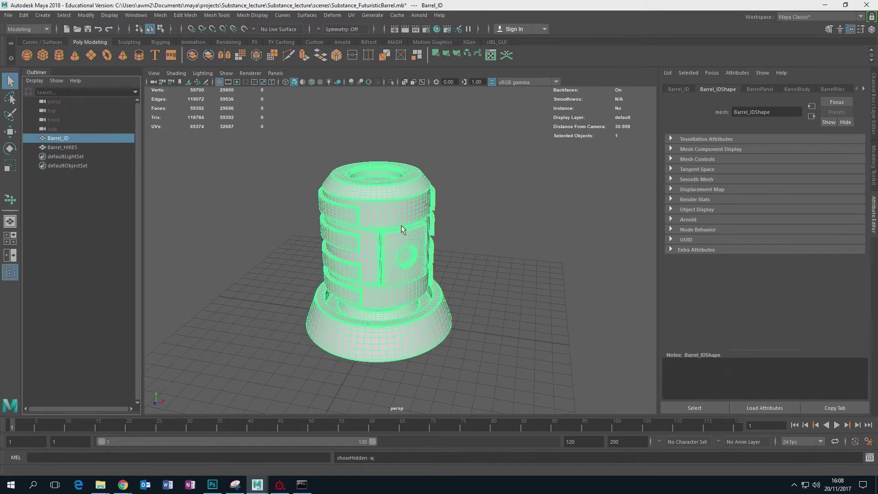
pyautogui.click(61, 148)
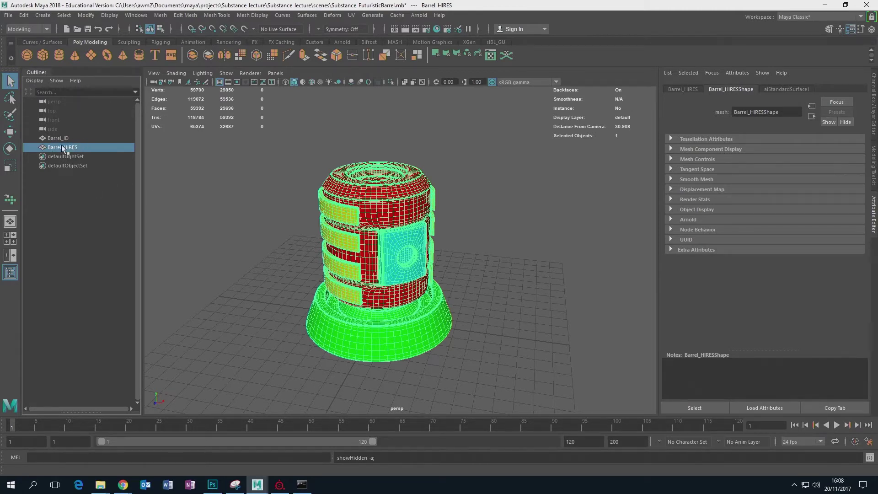
pyautogui.hotkey('ctrl', 'h')
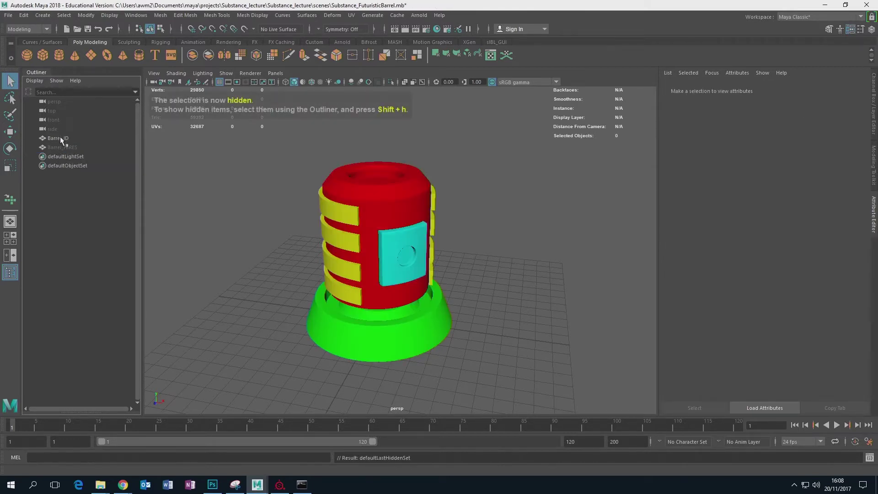
pyautogui.click(61, 138)
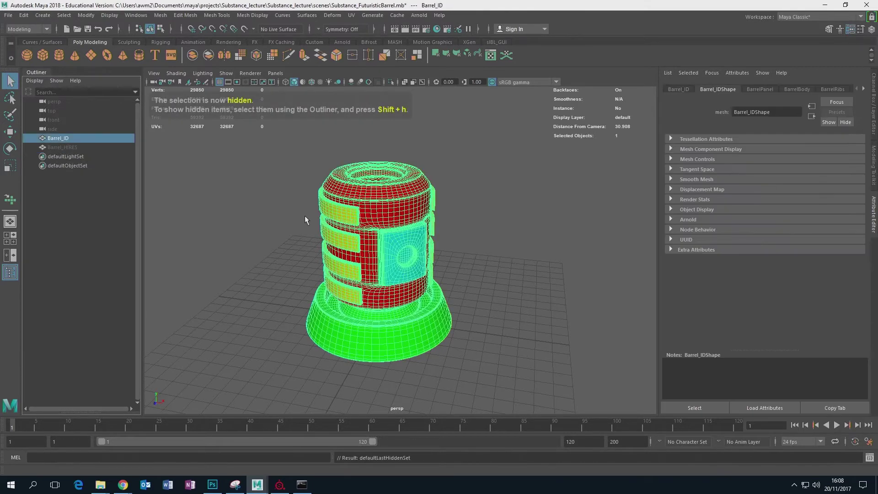
# Export the selected ID mesh as an FBX file named Barrel_ID into the project's assets folder.
pyautogui.click(8, 15)
pyautogui.click(53, 162)
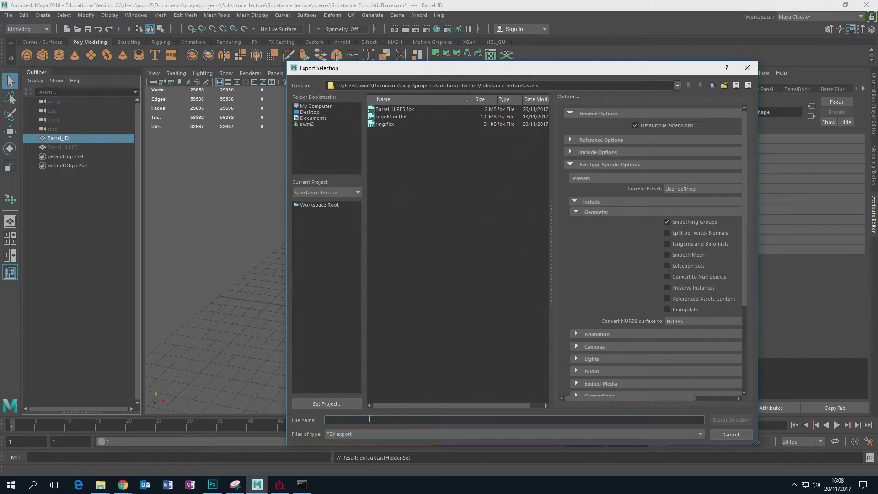
pyautogui.write('Barr')
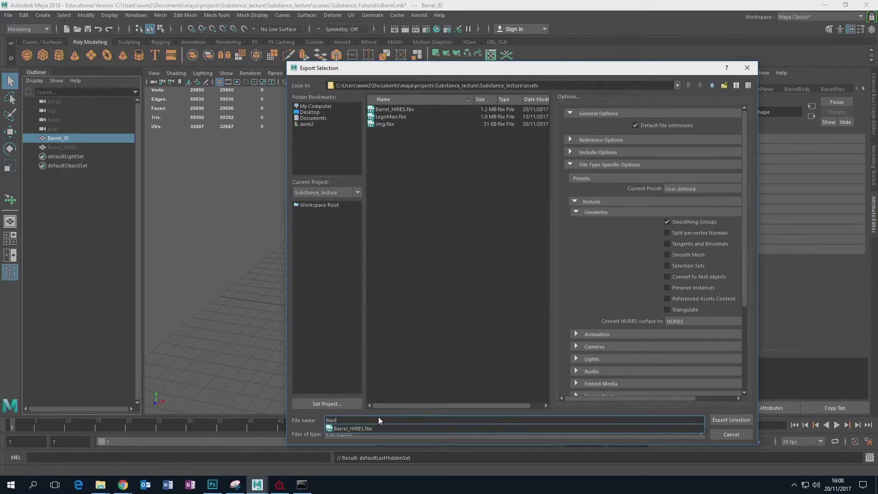
pyautogui.write('el_ID')
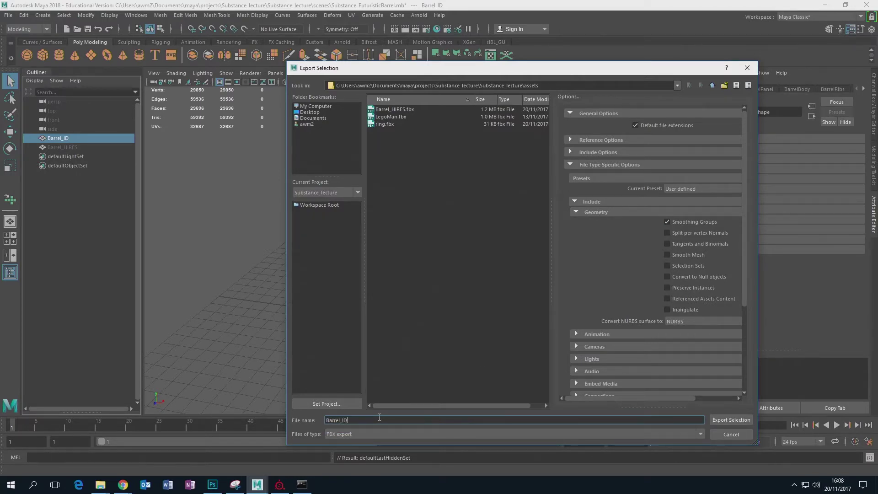
pyautogui.click(724, 419)
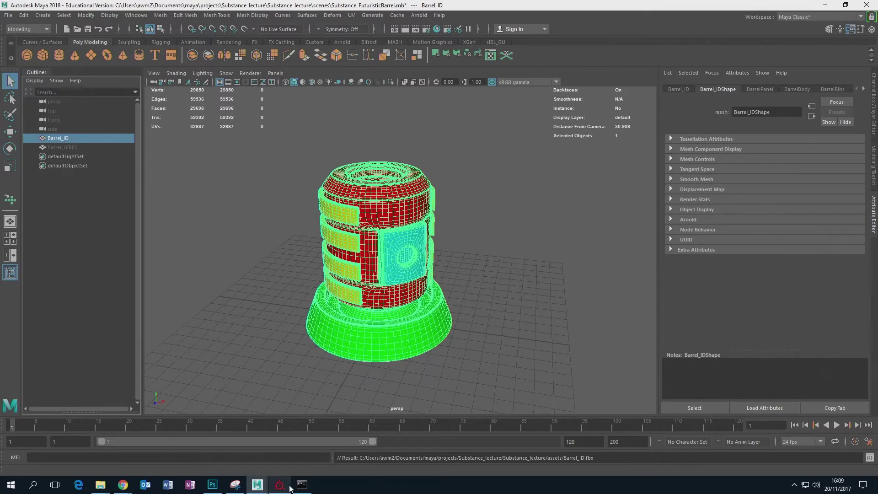
# Switch to Substance Painter and close the open ring project, discarding its changes.
pyautogui.moveTo(279, 487)
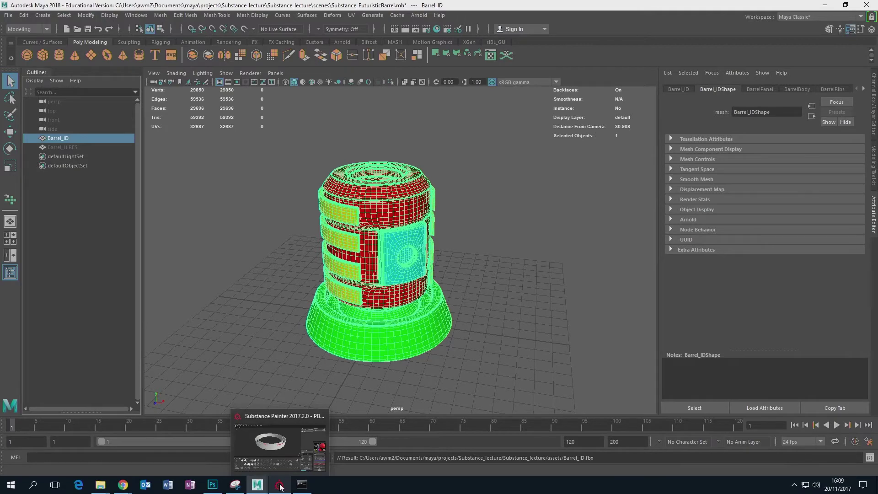
pyautogui.click(280, 485)
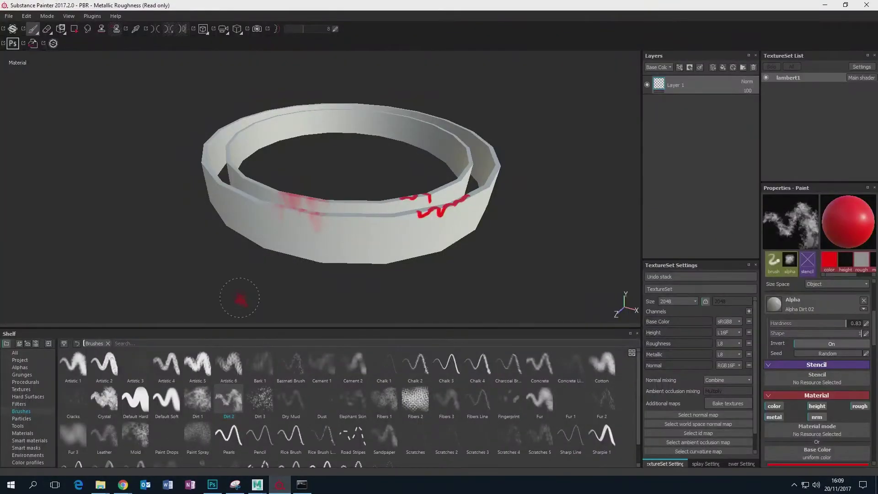
pyautogui.click(9, 16)
pyautogui.click(23, 79)
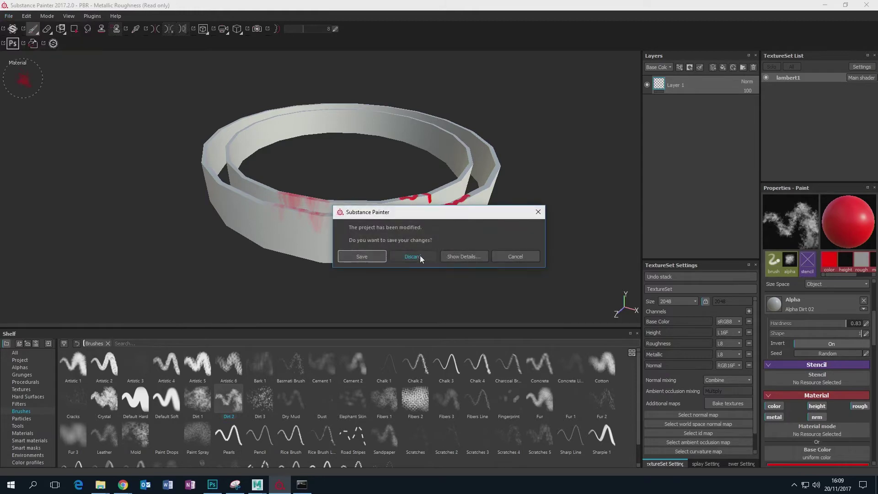
pyautogui.click(412, 257)
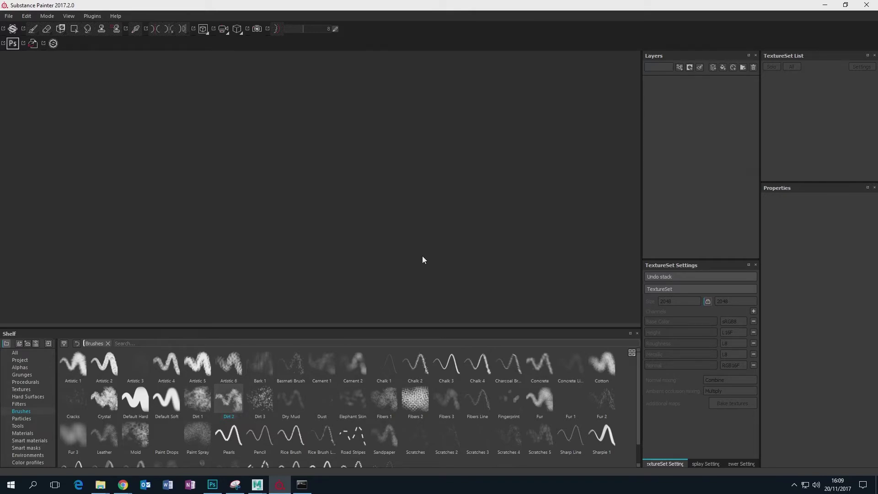
# Start a new project using the PBR - Metallic Roughness (allegorithmic) template.
pyautogui.click(9, 17)
pyautogui.click(14, 27)
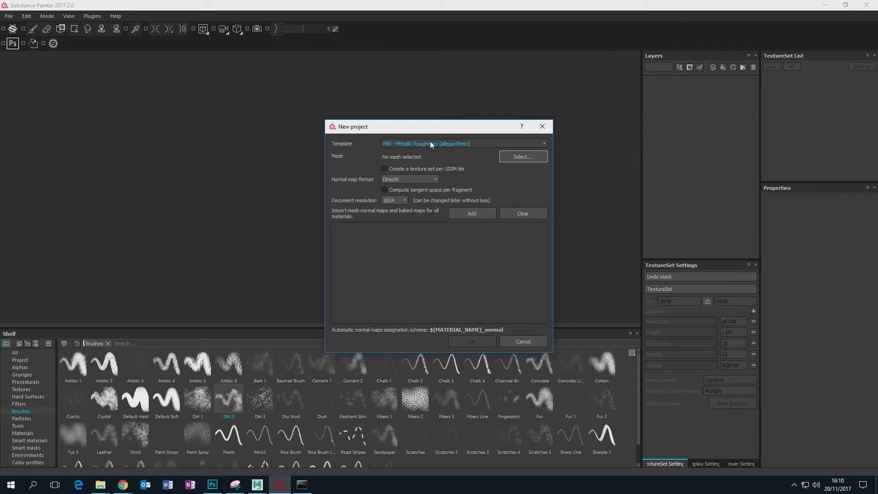
pyautogui.click(398, 145)
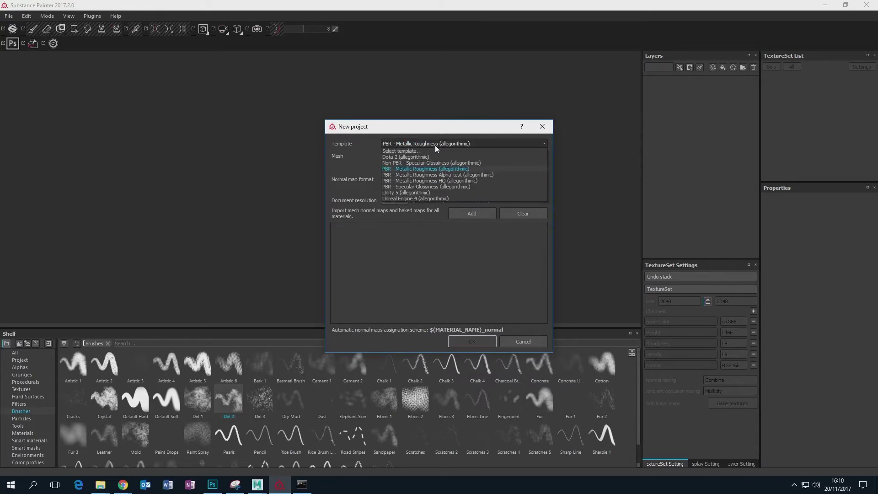
pyautogui.click(405, 170)
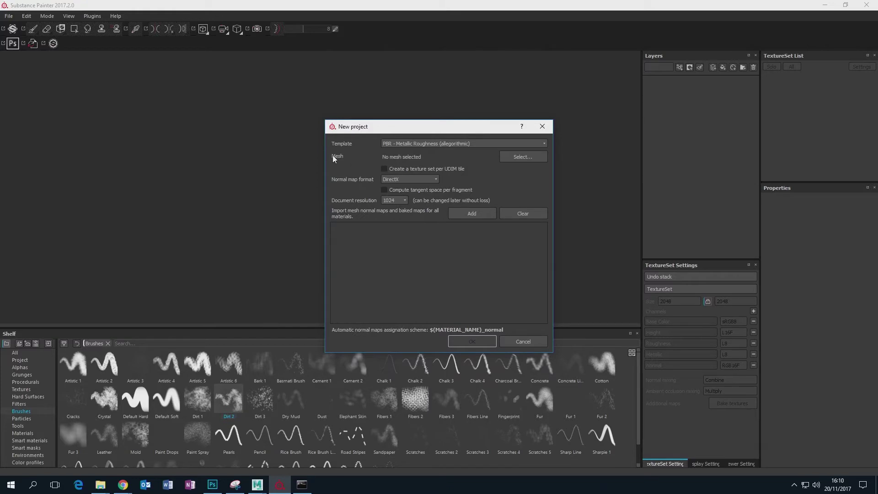
# Choose Barrel_HIRES as the project mesh and create the project with a document resolution of 2048.
pyautogui.click(519, 158)
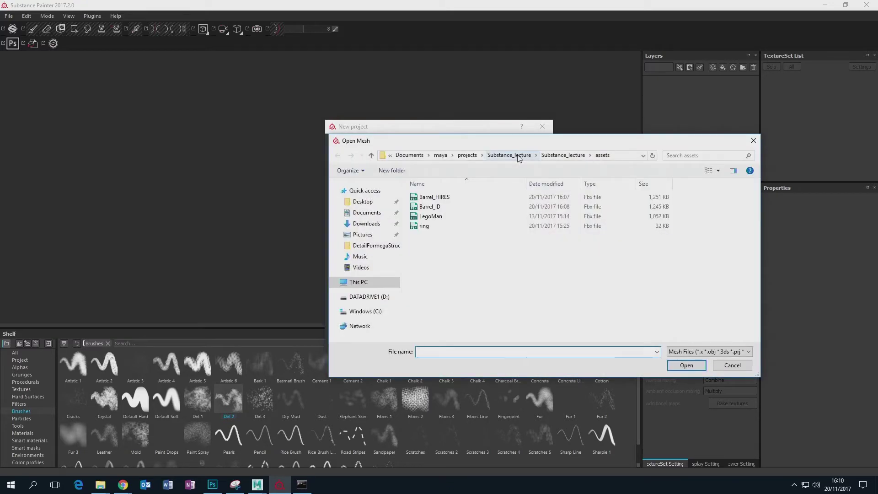
pyautogui.click(443, 200)
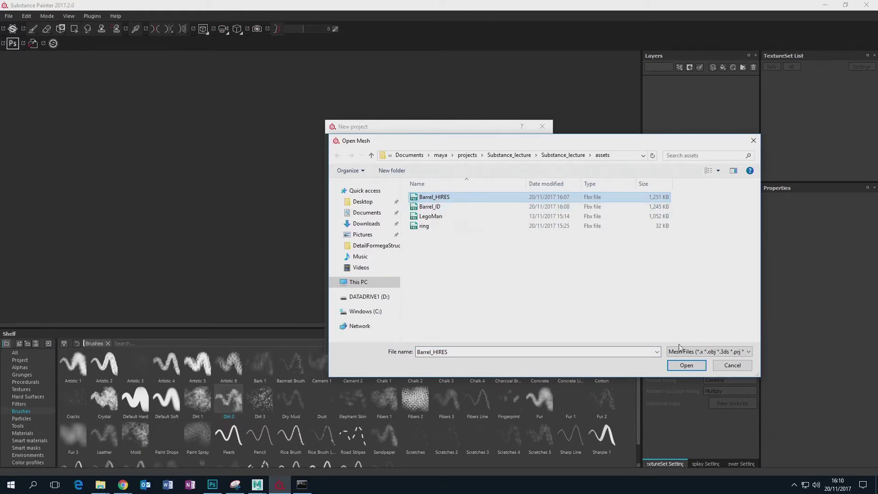
pyautogui.click(685, 365)
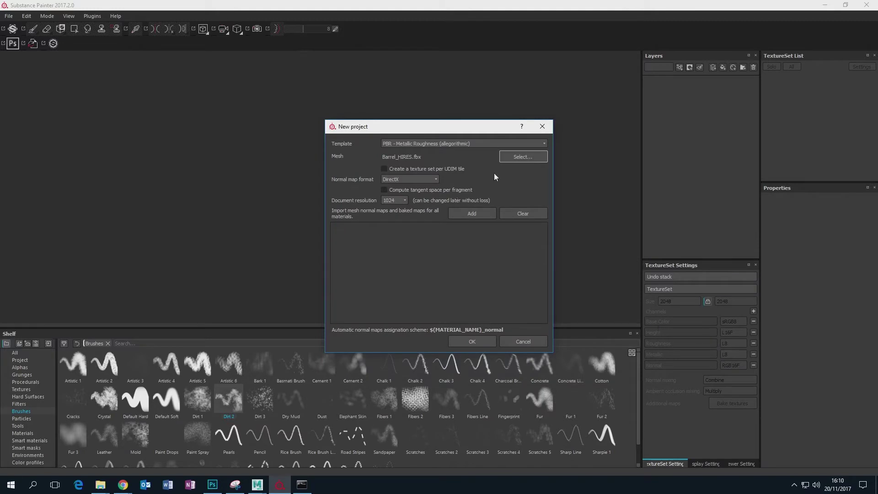
pyautogui.click(399, 200)
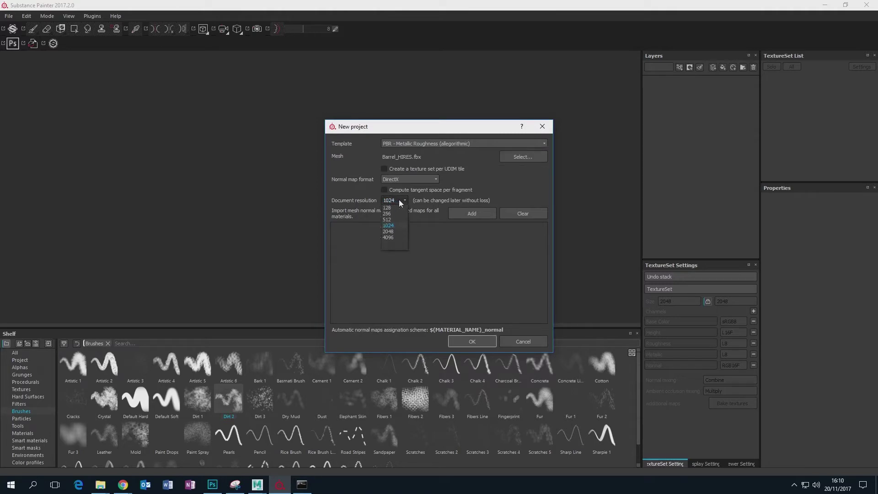
pyautogui.click(393, 232)
pyautogui.click(481, 343)
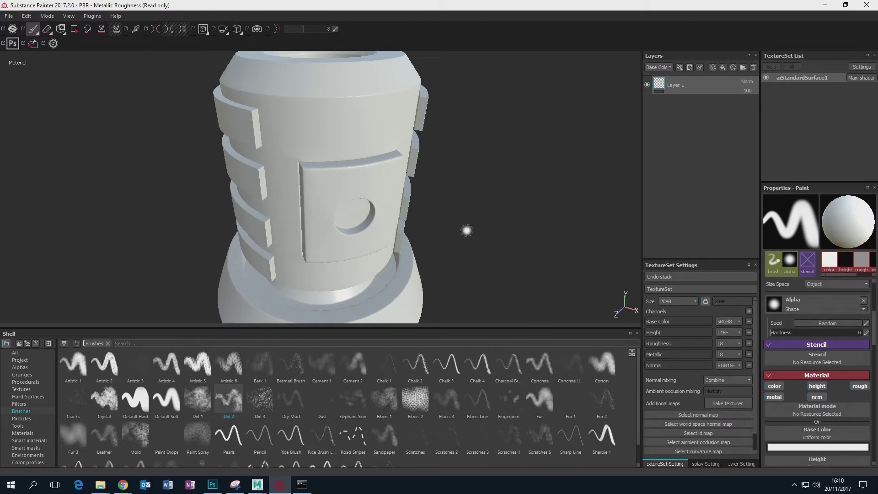
pyautogui.moveTo(435, 204)
pyautogui.keyDown('alt'); pyautogui.mouseDown()
pyautogui.moveTo(339, 180)
pyautogui.moveTo(383, 205)
pyautogui.moveTo(424, 180)
pyautogui.moveTo(428, 208)
pyautogui.moveTo(471, 202)
pyautogui.moveTo(435, 173)
pyautogui.moveTo(402, 226)
pyautogui.moveTo(350, 180)
pyautogui.moveTo(532, 182)
pyautogui.moveTo(569, 215)
pyautogui.moveTo(686, 161)
pyautogui.moveTo(471, 176)
pyautogui.moveTo(435, 192)
pyautogui.moveTo(459, 192)
pyautogui.moveTo(486, 182)
pyautogui.moveTo(423, 181)
pyautogui.mouseUp(); pyautogui.keyUp('alt')
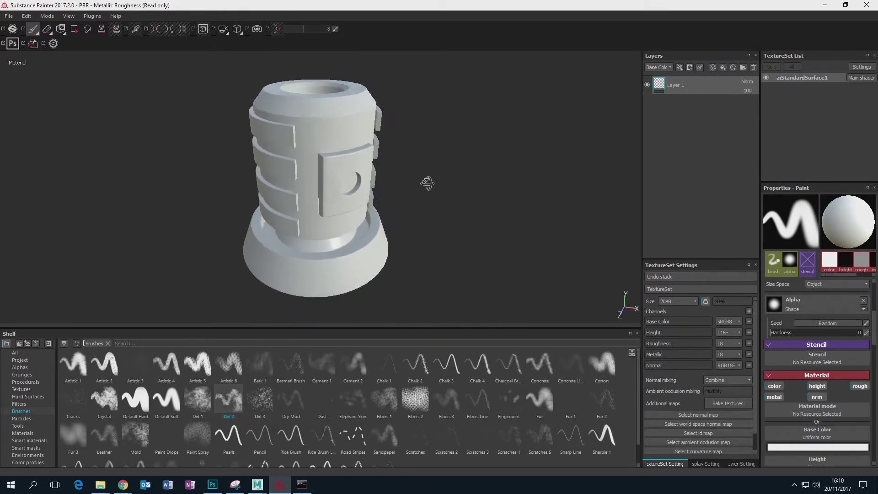
pyautogui.keyDown('shift'); pyautogui.moveTo(423, 180); pyautogui.dragTo(433, 184, button='right'); pyautogui.keyUp('shift')
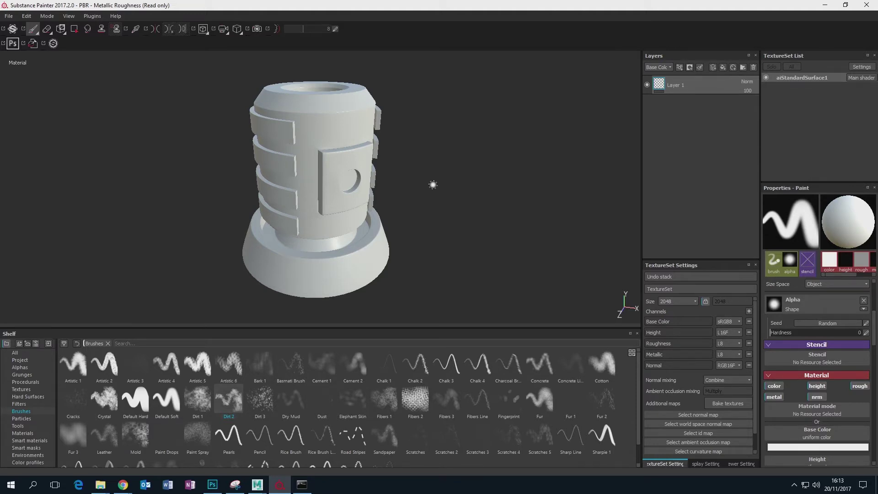
pyautogui.moveTo(384, 190)
pyautogui.keyDown('alt'); pyautogui.mouseDown()
pyautogui.moveTo(392, 156)
pyautogui.moveTo(379, 163)
pyautogui.moveTo(399, 157)
pyautogui.mouseUp(); pyautogui.keyUp('alt')
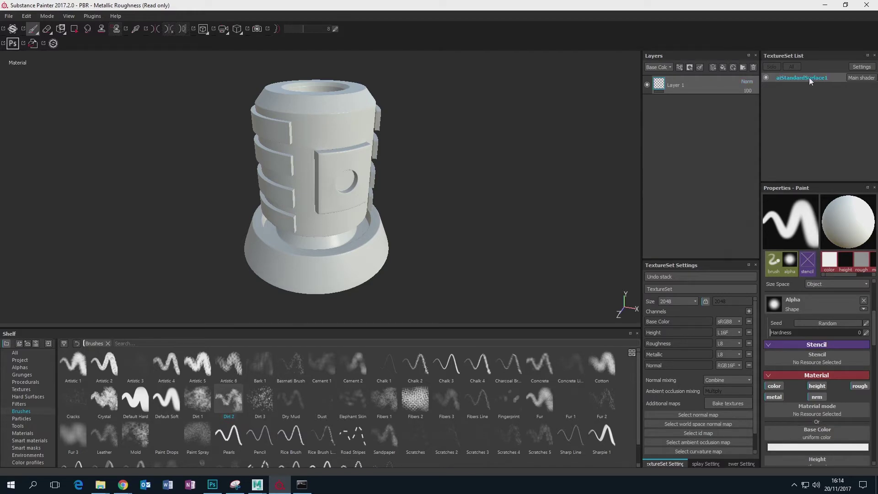
# Set the texture baking output size to 2048 and exclude the Normal and Thickness maps from the bake.
pyautogui.click(731, 402)
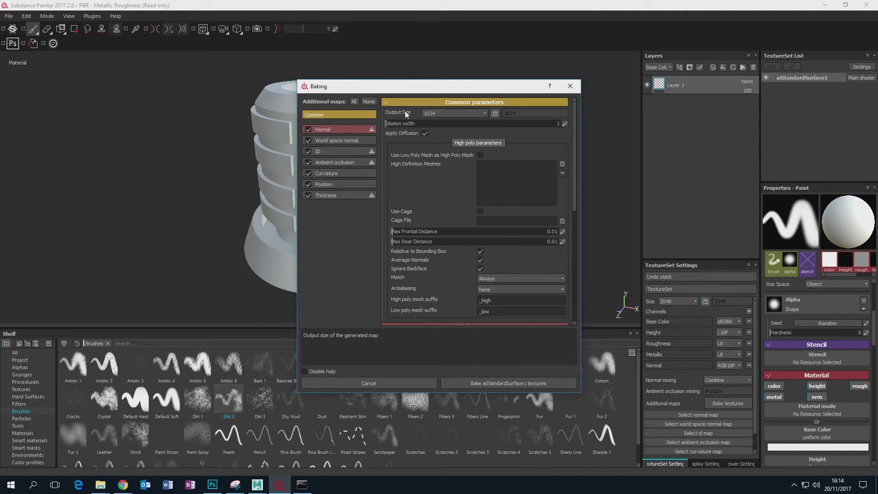
pyautogui.click(463, 111)
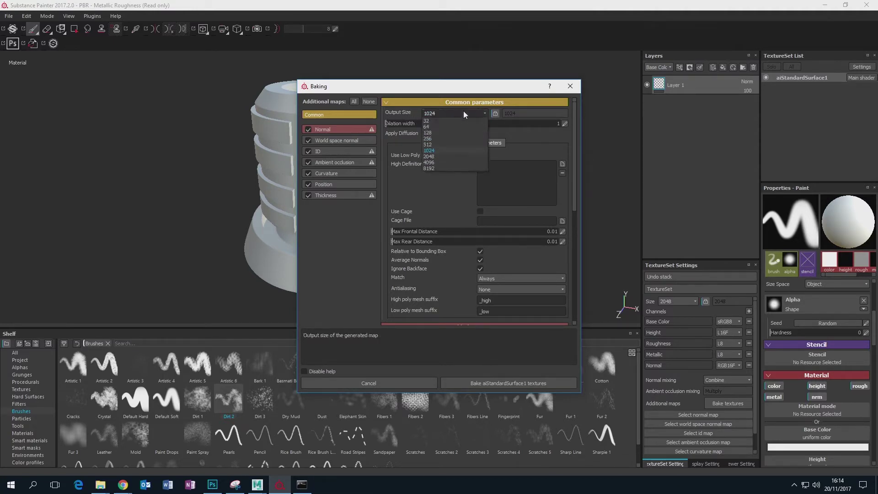
pyautogui.click(443, 157)
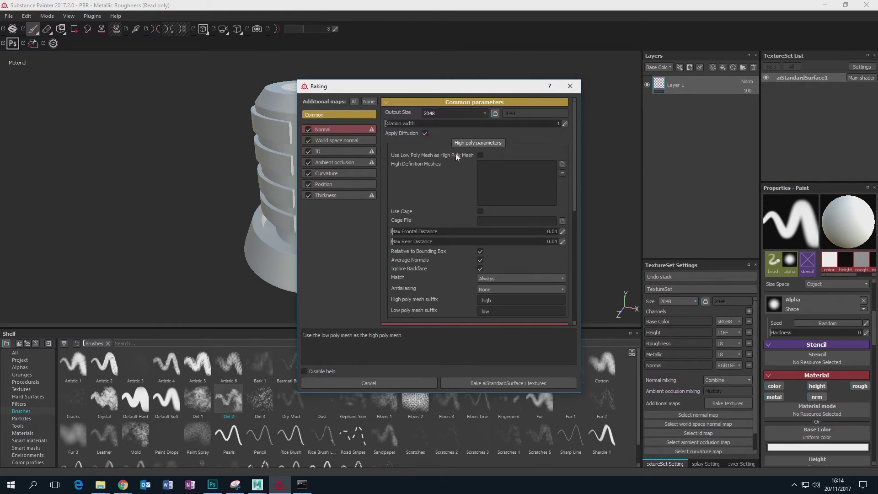
pyautogui.moveTo(446, 91); pyautogui.dragTo(577, 96)
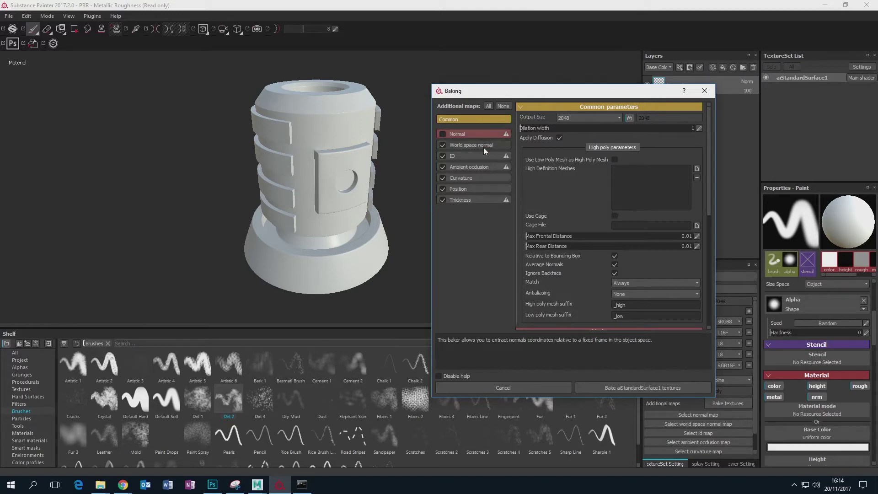
pyautogui.click(443, 200)
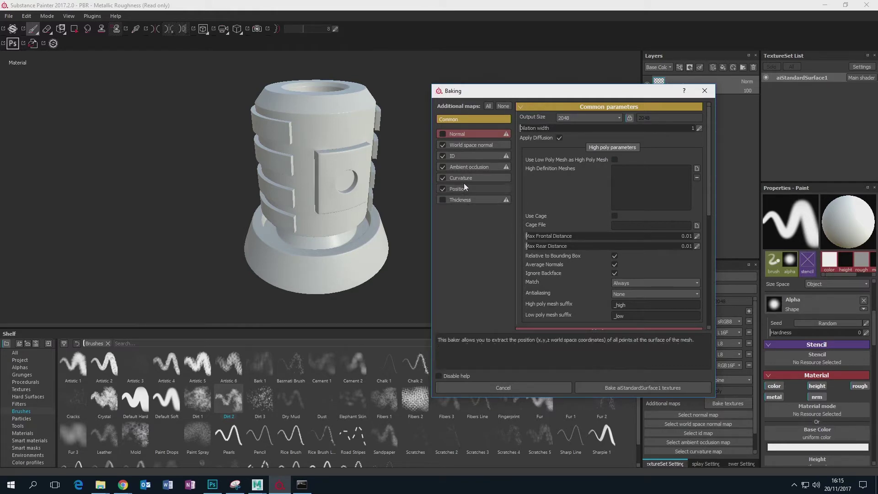
# Set the ID baker's colour source to Material Color and return to the common baking parameters.
pyautogui.click(460, 156)
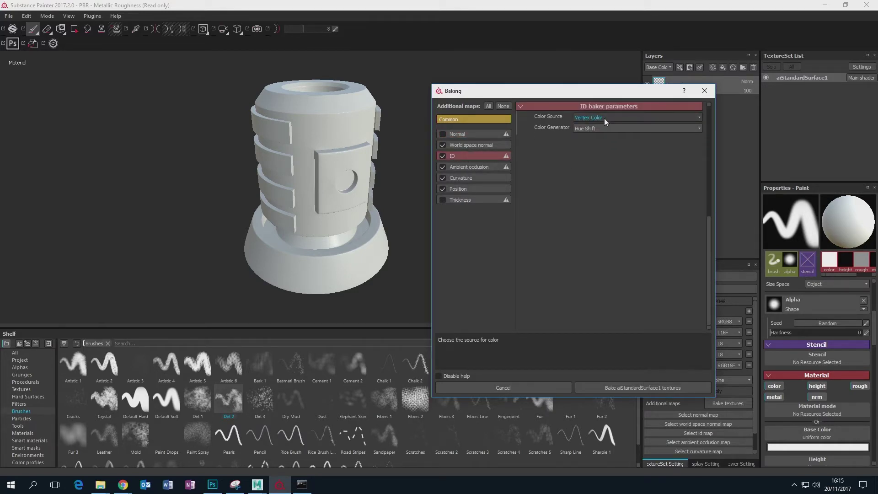
pyautogui.click(697, 119)
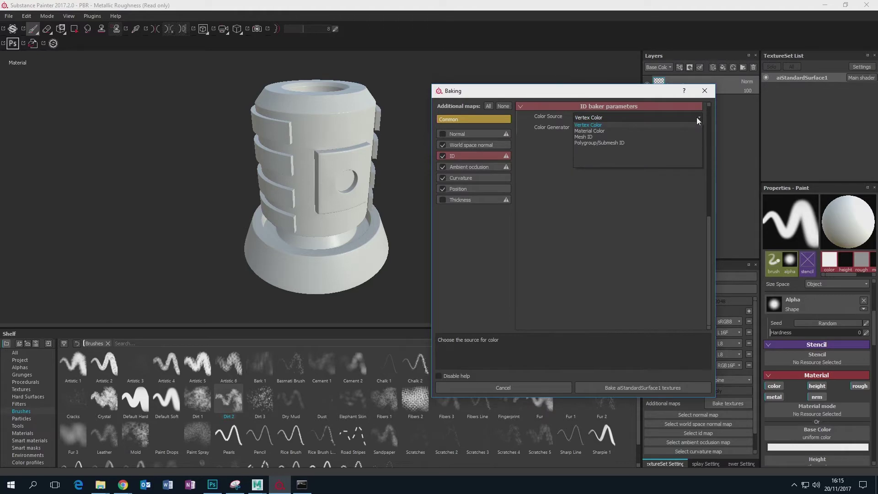
pyautogui.click(655, 131)
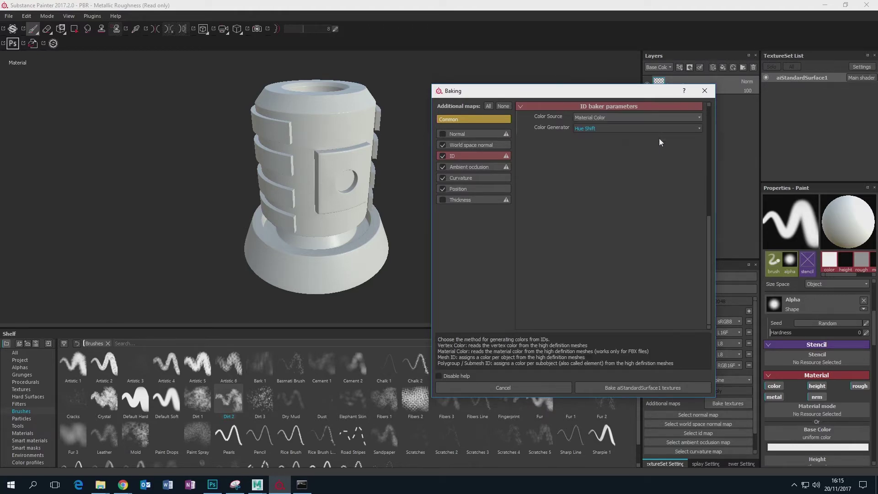
pyautogui.moveTo(708, 224); pyautogui.dragTo(712, 158)
pyautogui.moveTo(707, 211); pyautogui.dragTo(701, 179)
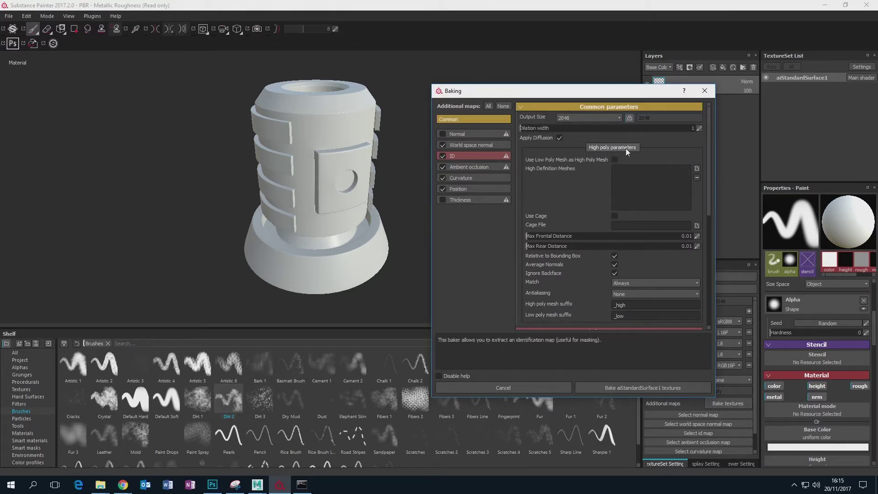
# Load Barrel_ID as the high definition mesh for the texture bake.
pyautogui.click(697, 169)
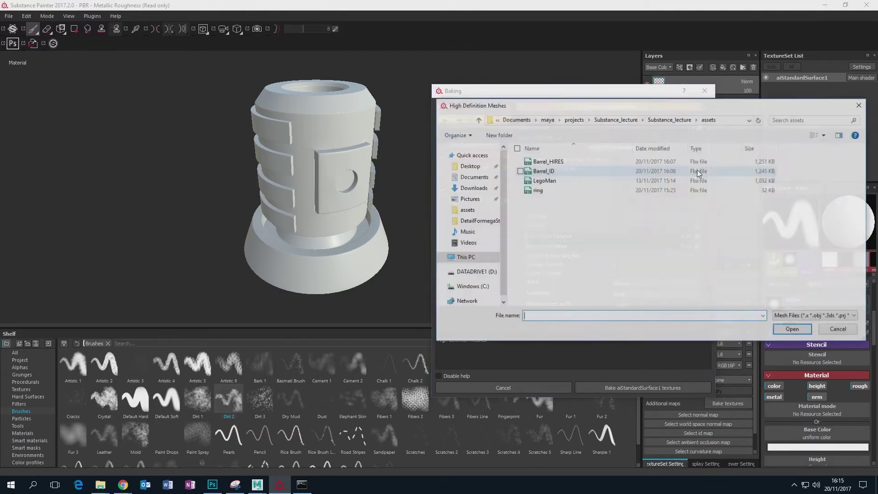
pyautogui.click(551, 173)
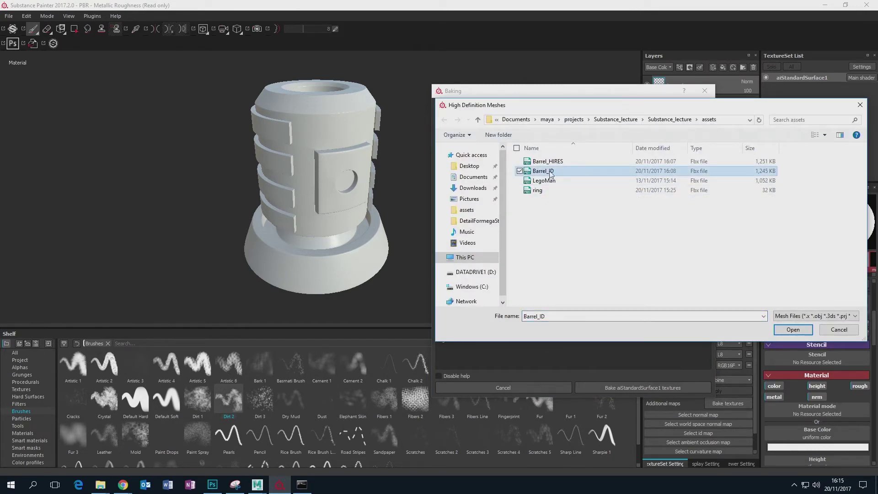
pyautogui.click(790, 330)
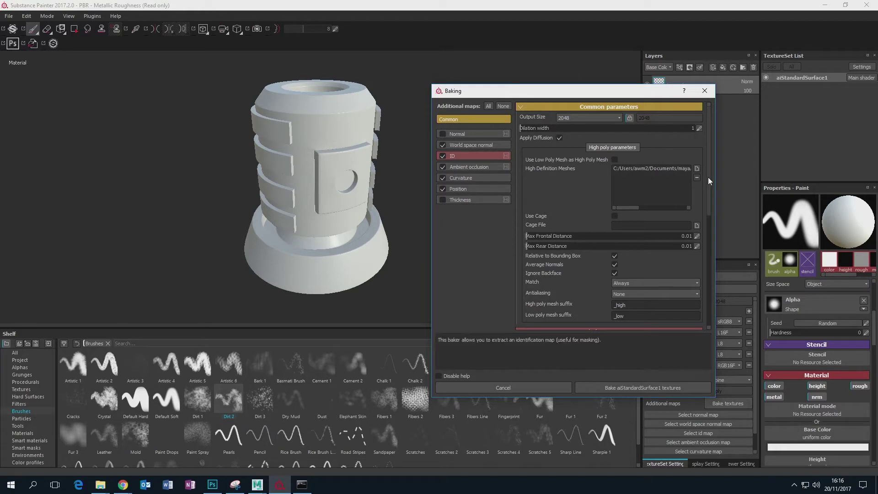
# Review the high poly and ID baker parameters, bake the aiStandardSurface1 textures and dismiss the completion message.
pyautogui.moveTo(708, 177); pyautogui.dragTo(706, 221)
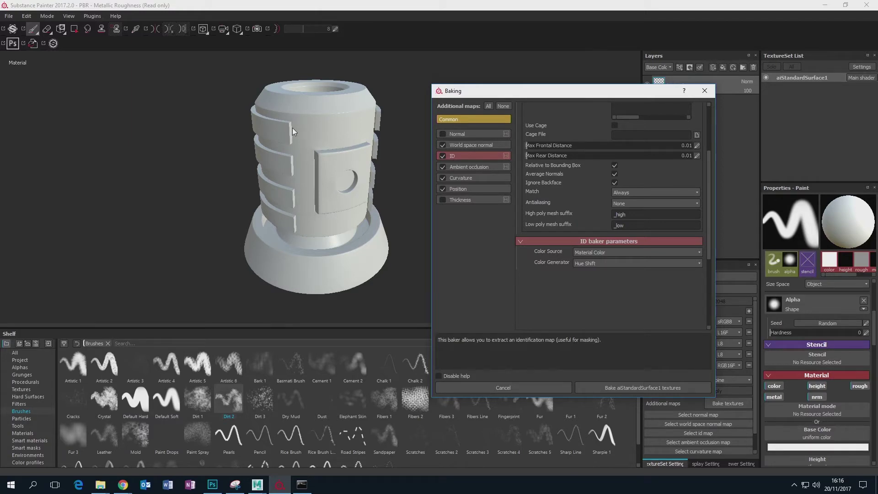
pyautogui.moveTo(707, 203); pyautogui.dragTo(706, 182)
pyautogui.scroll(1, 632, 158)
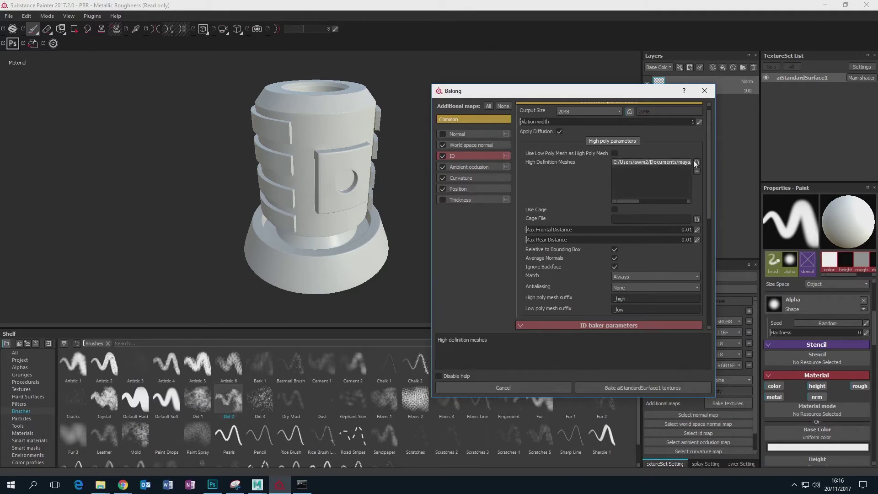
pyautogui.moveTo(635, 201)
pyautogui.mouseDown()
pyautogui.moveTo(683, 200)
pyautogui.moveTo(627, 199)
pyautogui.mouseUp()
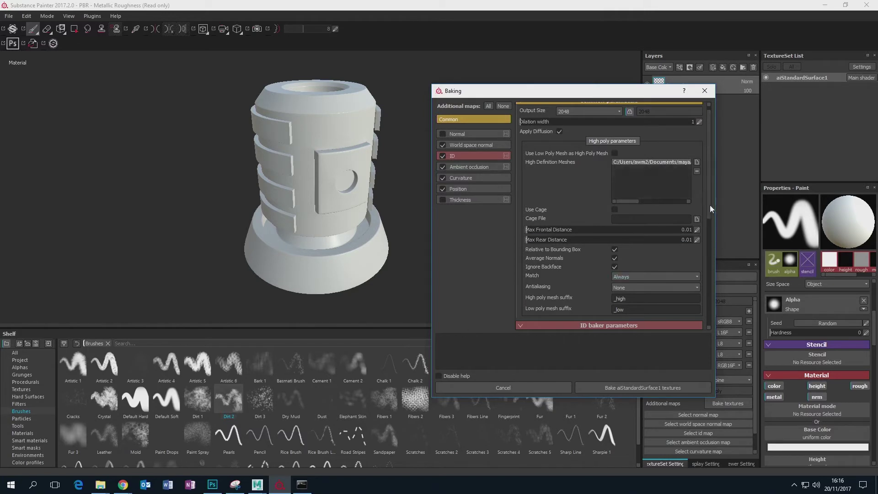
pyautogui.moveTo(710, 205); pyautogui.dragTo(702, 280)
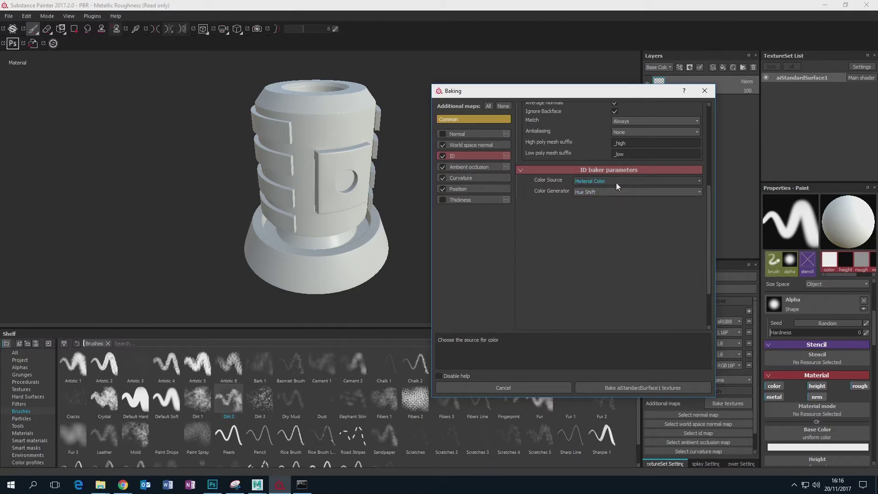
pyautogui.click(630, 388)
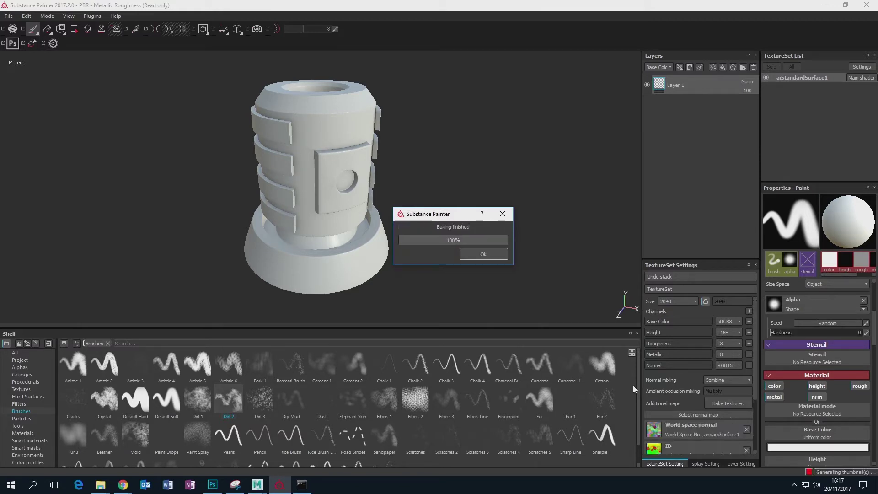
pyautogui.press('Return')
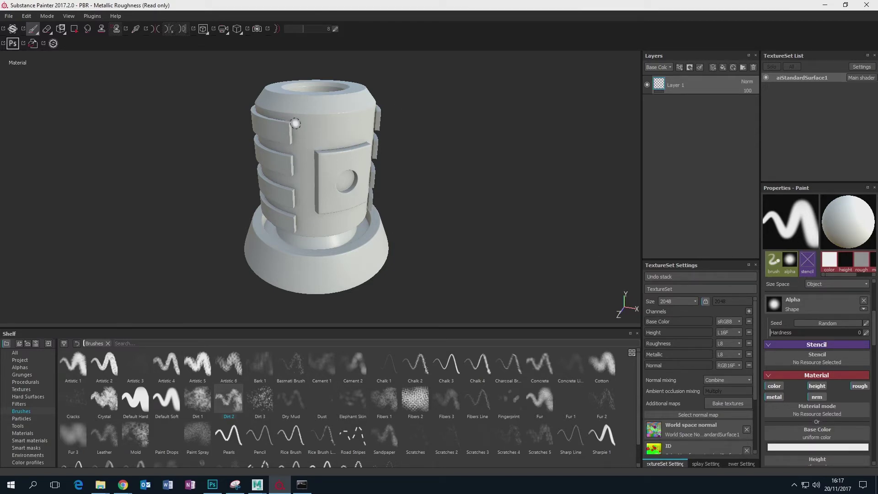
# Inspect the barrel's shading from several angles and look over the baked maps assigned to the texture set.
pyautogui.moveTo(316, 145)
pyautogui.keyDown('alt'); pyautogui.mouseDown()
pyautogui.moveTo(402, 133)
pyautogui.moveTo(310, 171)
pyautogui.moveTo(361, 183)
pyautogui.moveTo(352, 180)
pyautogui.mouseUp(); pyautogui.keyUp('alt')
pyautogui.scroll(3, 311, 170)
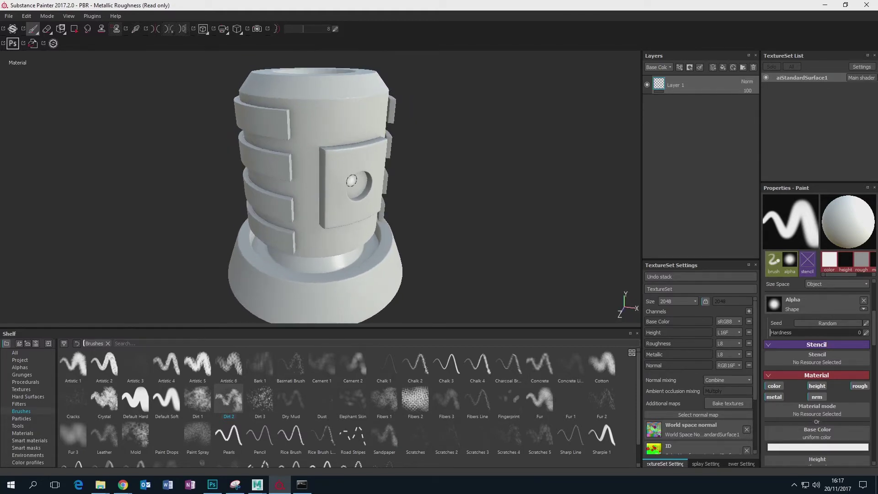
pyautogui.keyDown('alt'); pyautogui.moveTo(352, 181); pyautogui.dragTo(378, 191, button='middle'); pyautogui.keyUp('alt')
pyautogui.keyDown('alt'); pyautogui.moveTo(378, 192); pyautogui.dragTo(369, 176); pyautogui.keyUp('alt')
pyautogui.scroll(-2, 373, 185)
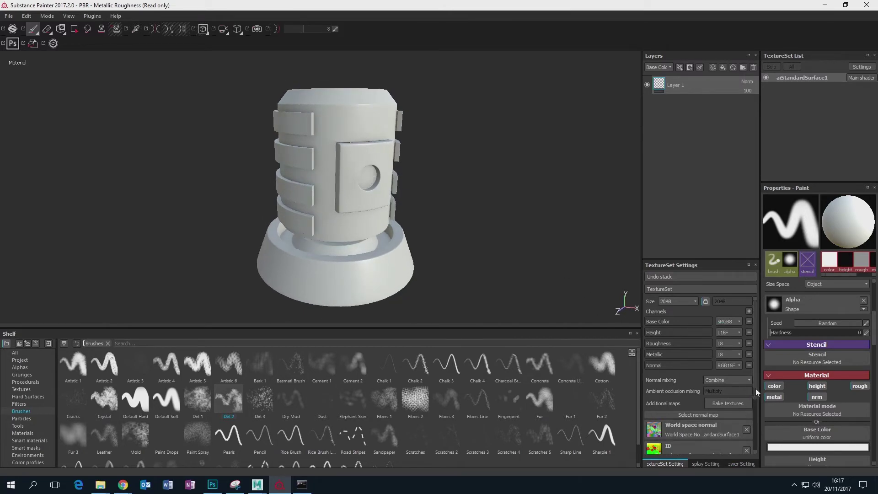
pyautogui.moveTo(756, 389); pyautogui.dragTo(756, 446)
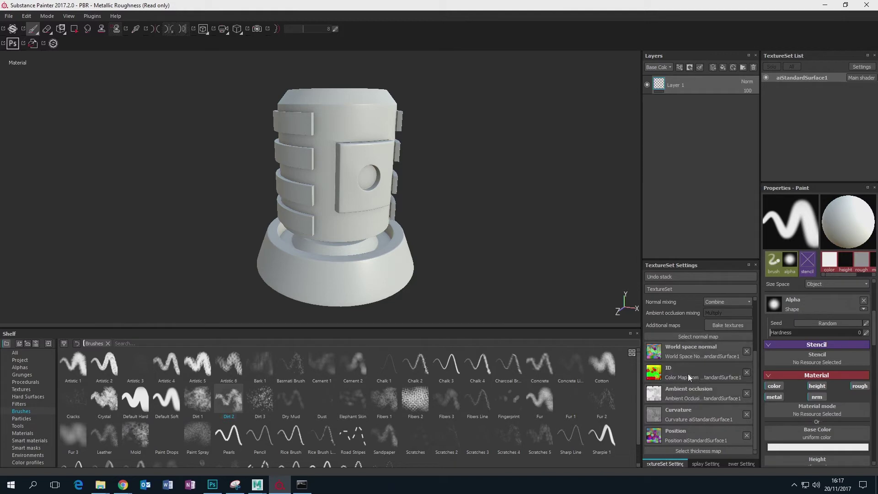
pyautogui.keyDown('alt'); pyautogui.moveTo(474, 239); pyautogui.dragTo(425, 212); pyautogui.keyUp('alt')
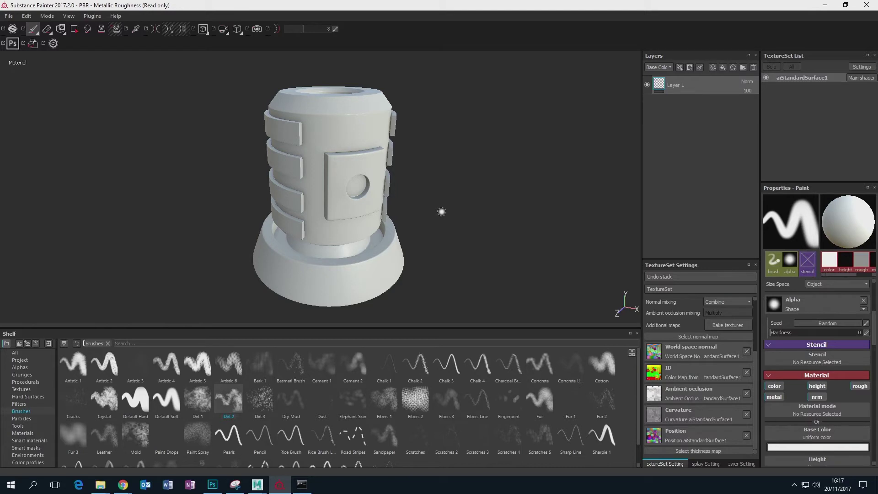
# Display the normal, world space normal and ID maps on the barrel, showing the ID map in the combined 3D/2D view.
pyautogui.hotkey('shift', 'b')
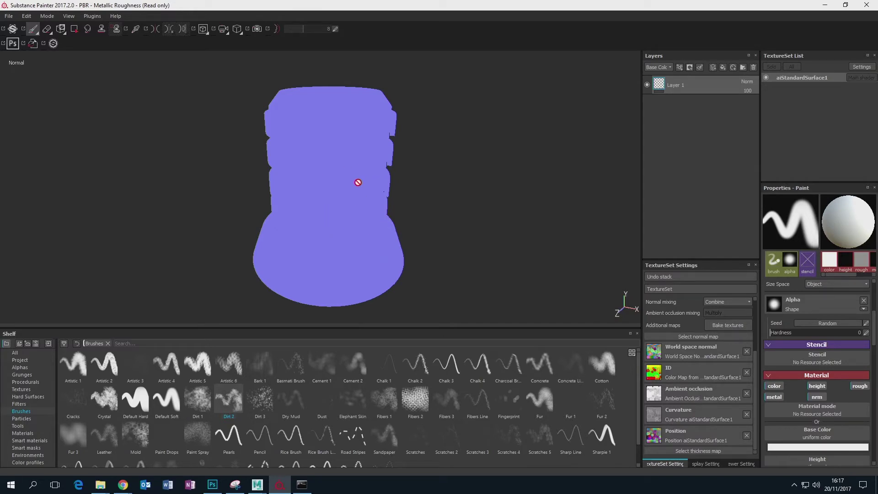
pyautogui.hotkey('shift', 'b')
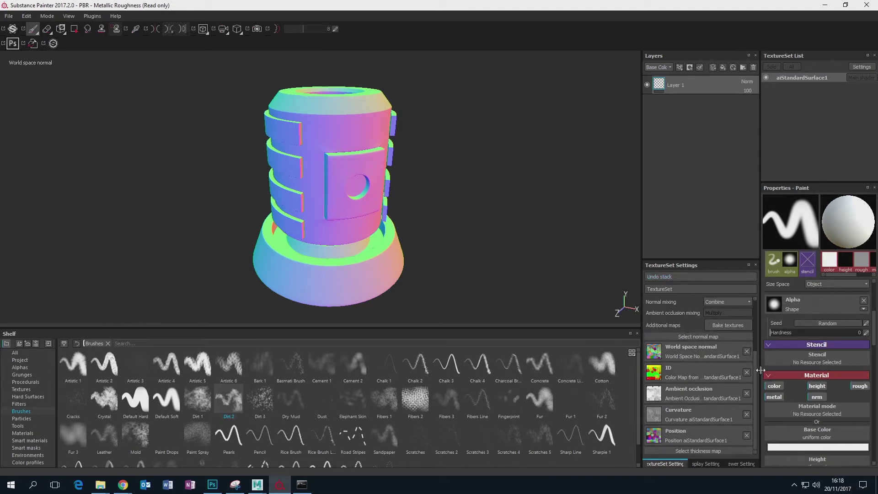
pyautogui.press('b')
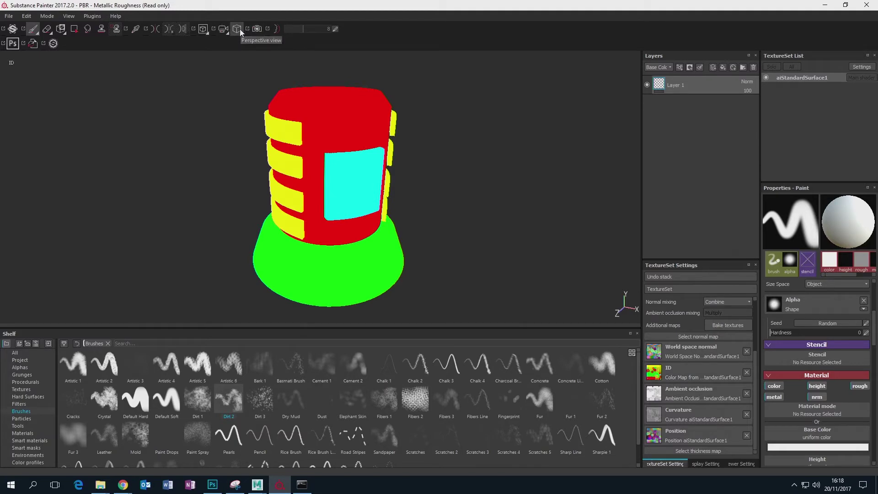
pyautogui.click(204, 30)
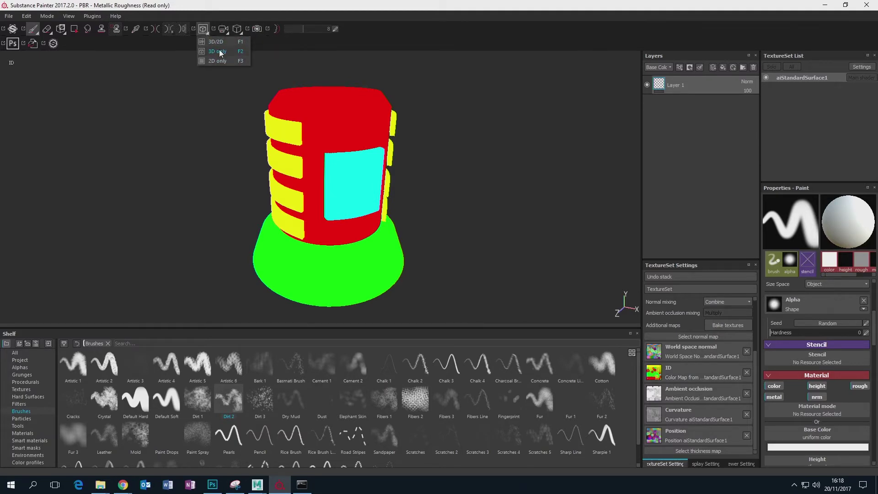
pyautogui.click(217, 41)
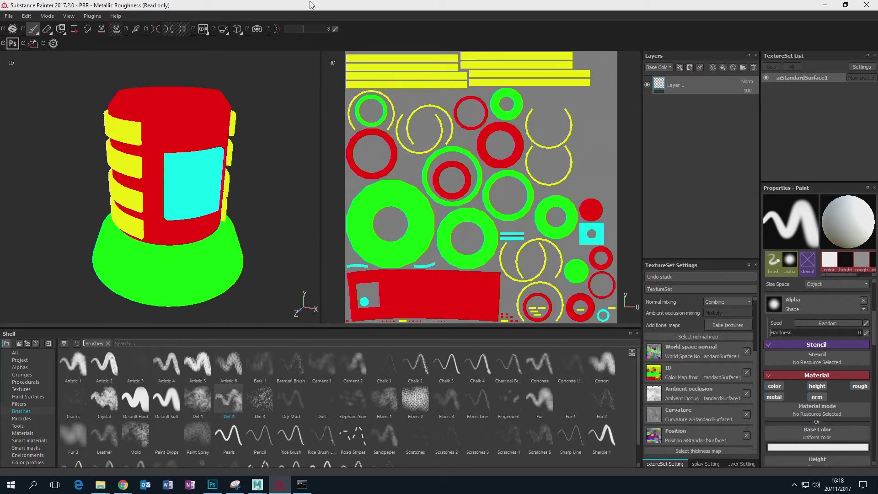
# Check the ambient occlusion, curvature and position maps and return to the material display in 3D only view.
pyautogui.press('b')
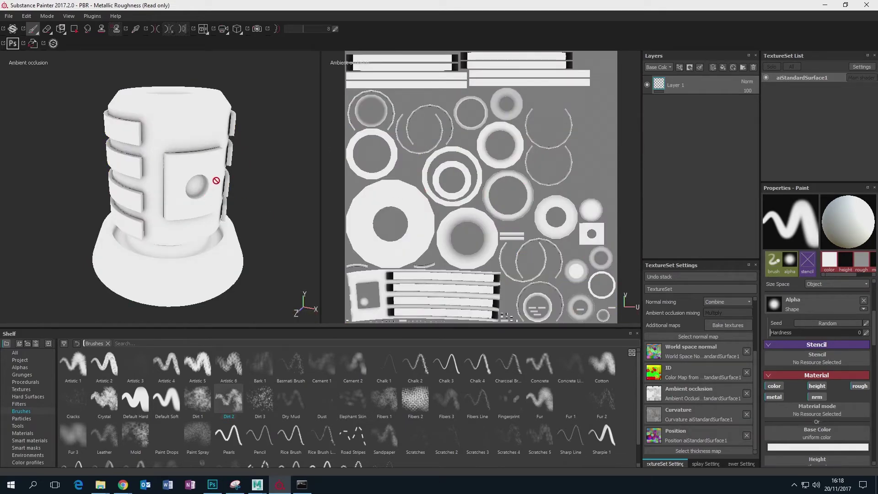
pyautogui.press('b')
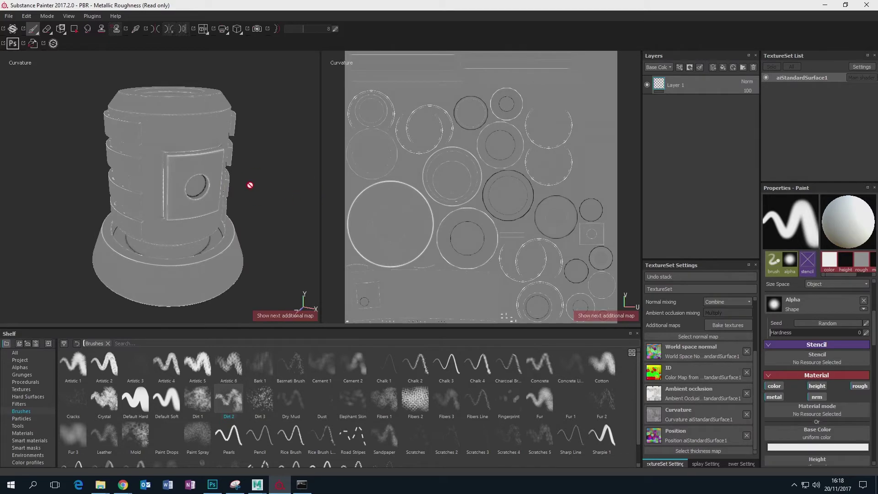
pyautogui.press('b')
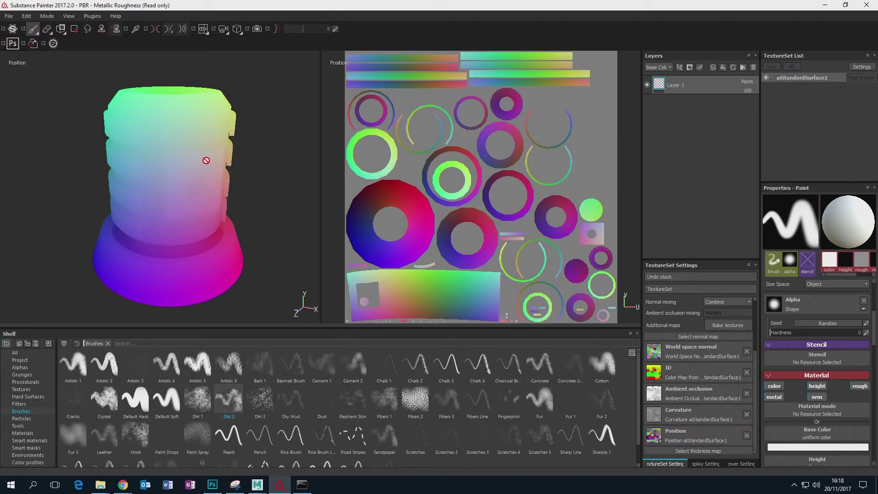
pyautogui.press('m')
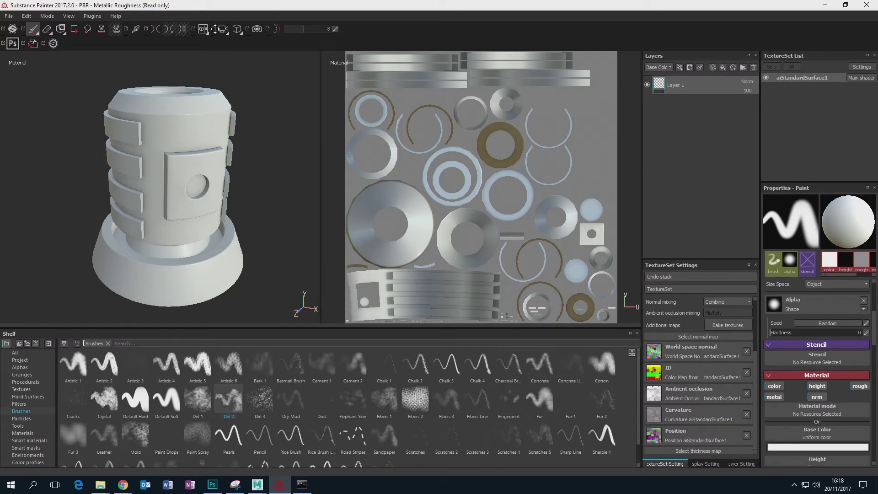
pyautogui.click(204, 28)
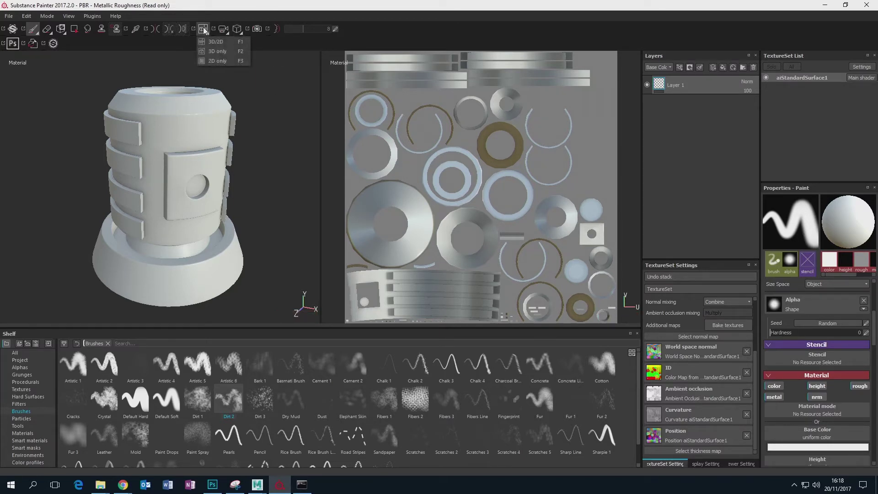
pyautogui.click(215, 51)
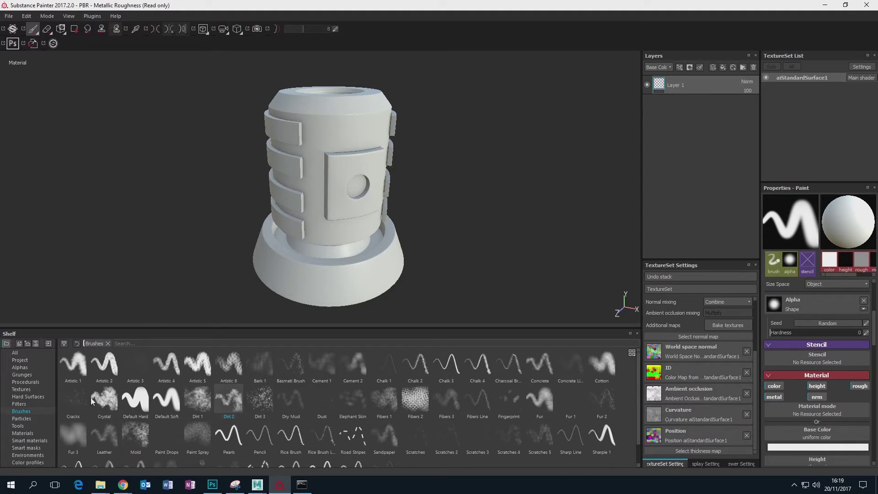
# Browse the smart materials and add Machinery above Layer 1 in the layer stack.
pyautogui.click(29, 441)
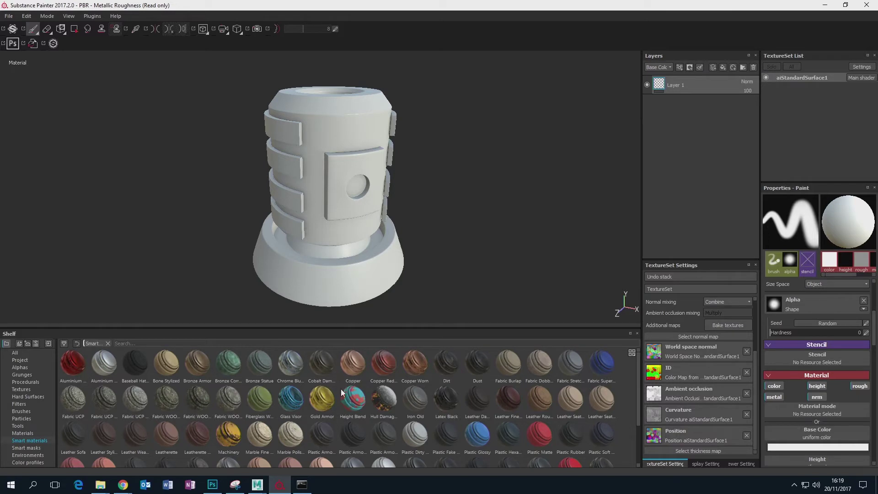
pyautogui.moveTo(349, 387)
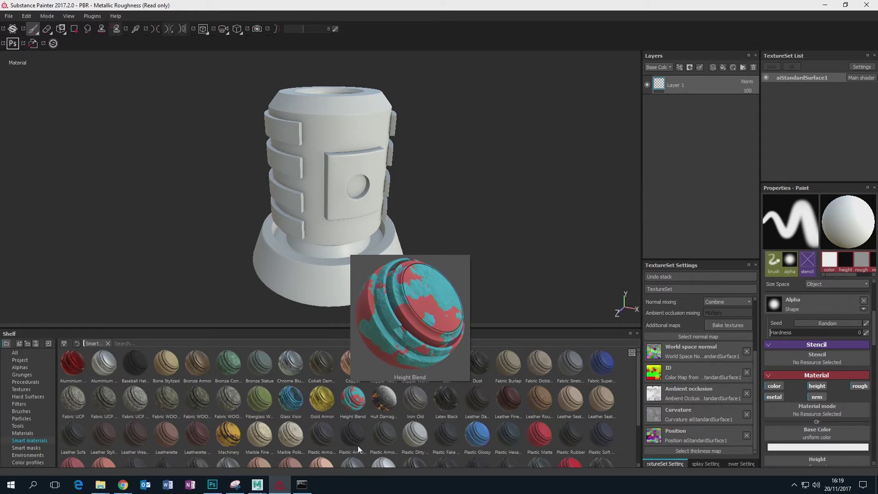
pyautogui.moveTo(357, 445)
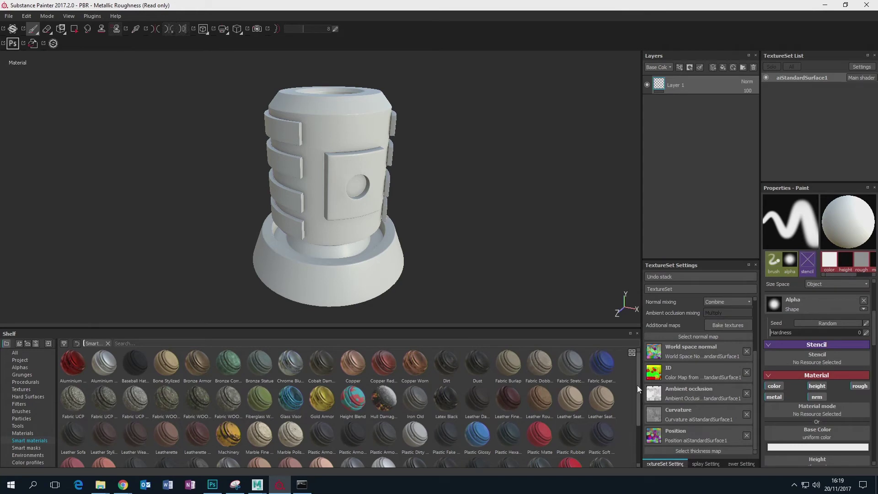
pyautogui.moveTo(637, 385); pyautogui.dragTo(636, 408)
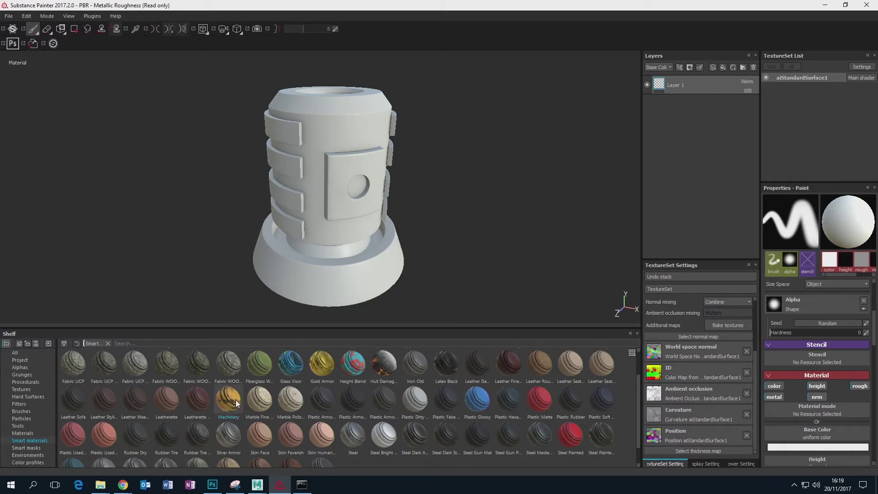
pyautogui.moveTo(229, 401)
pyautogui.moveTo(226, 405)
pyautogui.mouseDown()
pyautogui.moveTo(426, 352)
pyautogui.moveTo(531, 262)
pyautogui.moveTo(673, 78)
pyautogui.mouseUp()
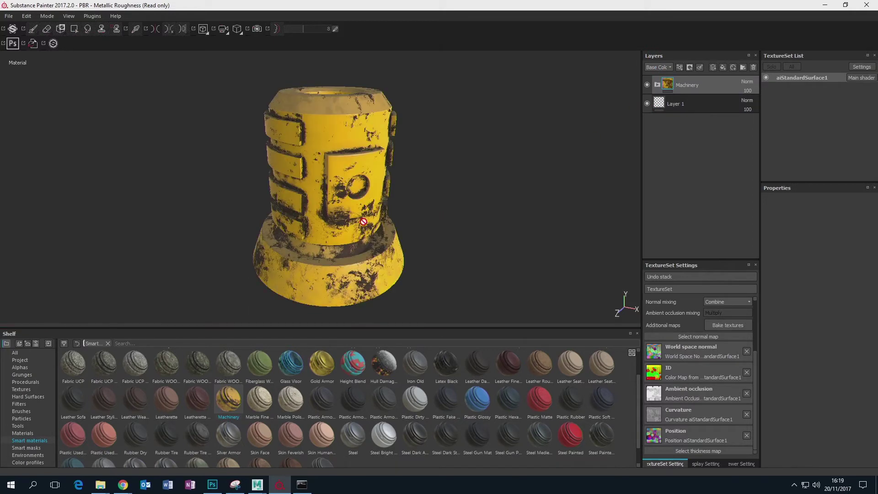
# Expand the Machinery material group and hide its Rust, Dust and Dirt layers.
pyautogui.keyDown('alt'); pyautogui.moveTo(365, 231); pyautogui.dragTo(390, 186); pyautogui.keyUp('alt')
pyautogui.scroll(4, 394, 212)
pyautogui.scroll(3, 374, 213)
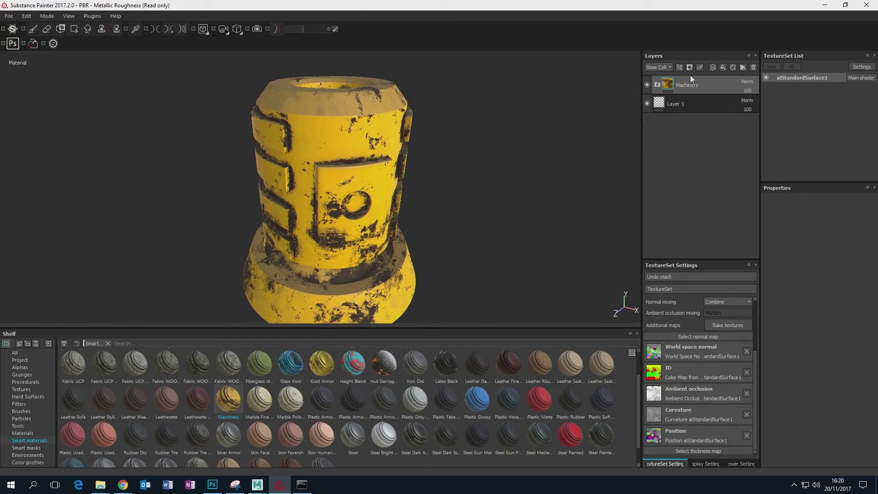
pyautogui.click(659, 83)
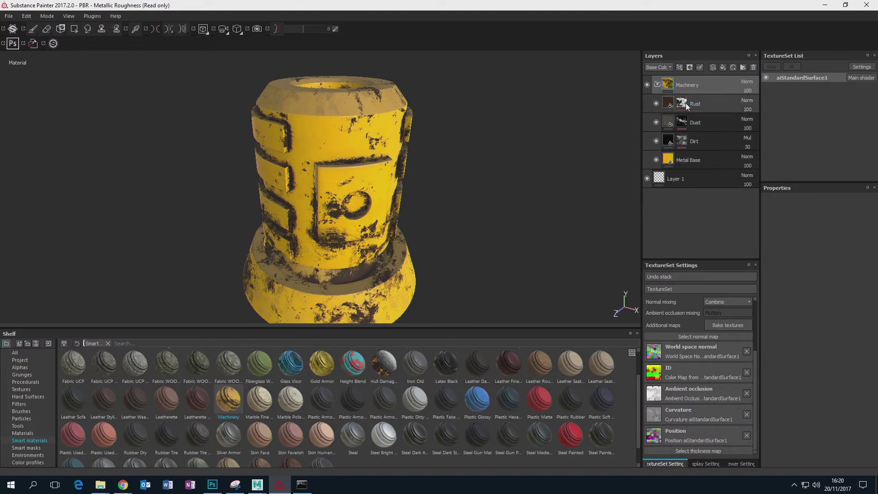
pyautogui.click(657, 103)
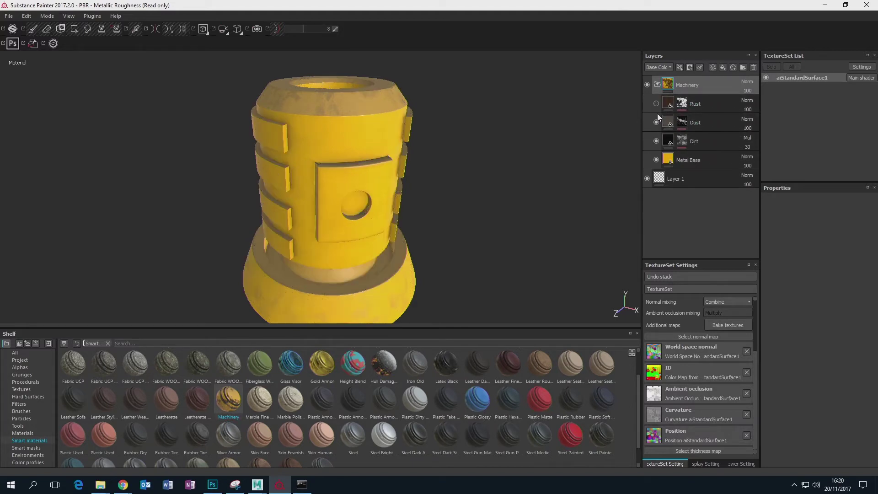
pyautogui.click(656, 123)
pyautogui.click(657, 141)
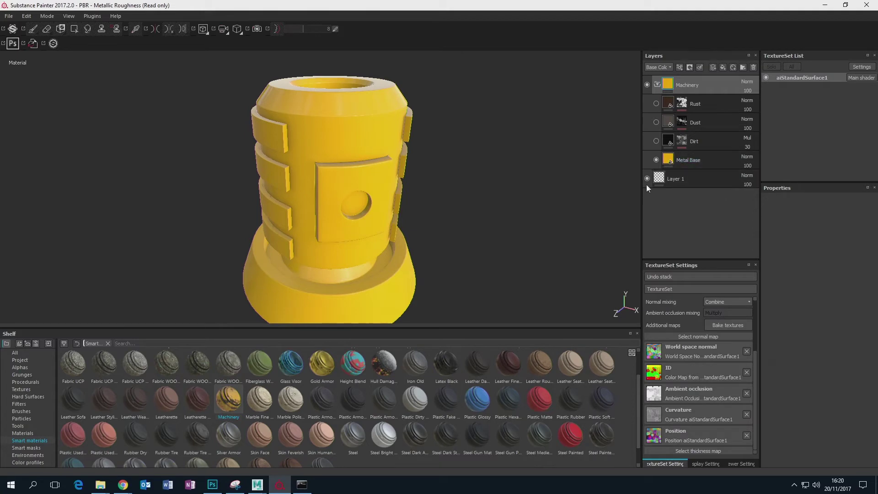
# Select the Metal Base layer and examine its fill properties and its look on the barrel.
pyautogui.click(705, 158)
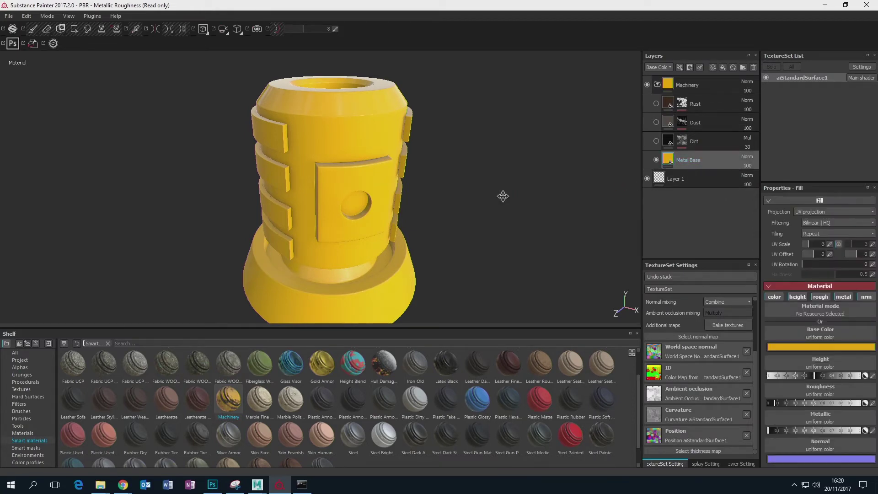
pyautogui.keyDown('alt'); pyautogui.moveTo(502, 196); pyautogui.dragTo(478, 171); pyautogui.keyUp('alt')
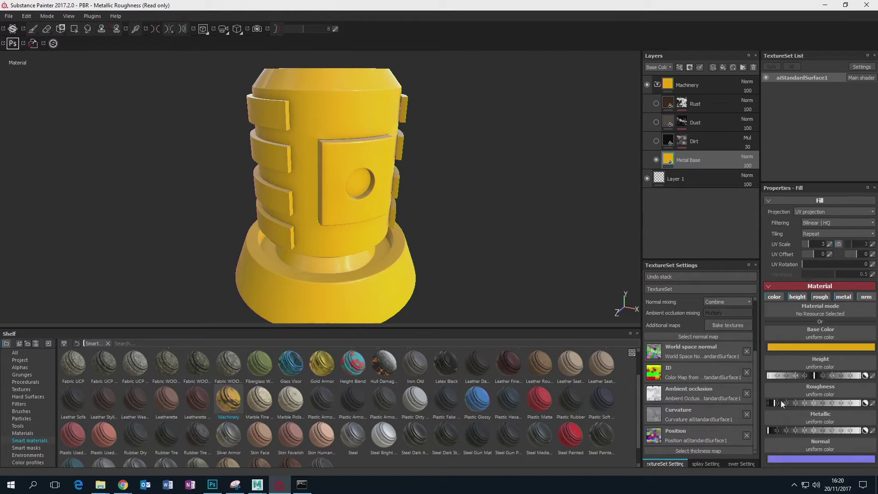
pyautogui.keyDown('alt'); pyautogui.moveTo(448, 178); pyautogui.dragTo(394, 126); pyautogui.keyUp('alt')
pyautogui.keyDown('alt'); pyautogui.moveTo(496, 162); pyautogui.dragTo(498, 137); pyautogui.keyUp('alt')
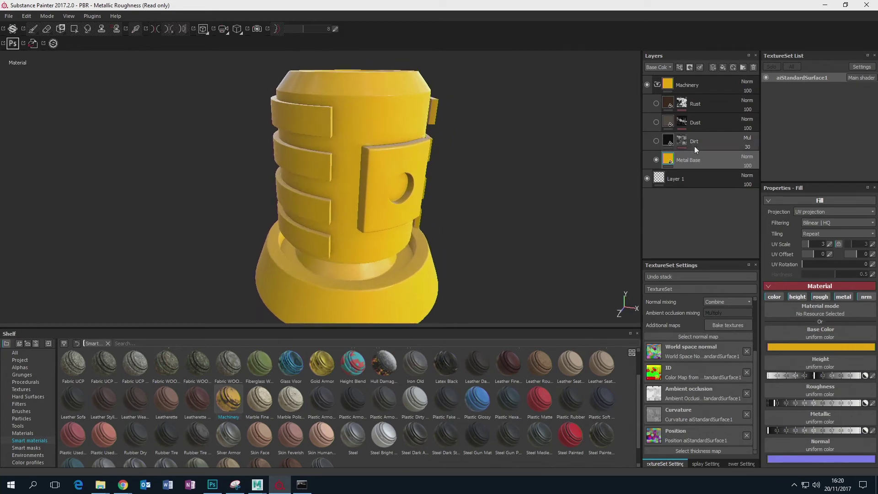
# Turn on the Dirt layer's visibility and compare the barrel with and without it.
pyautogui.click(656, 141)
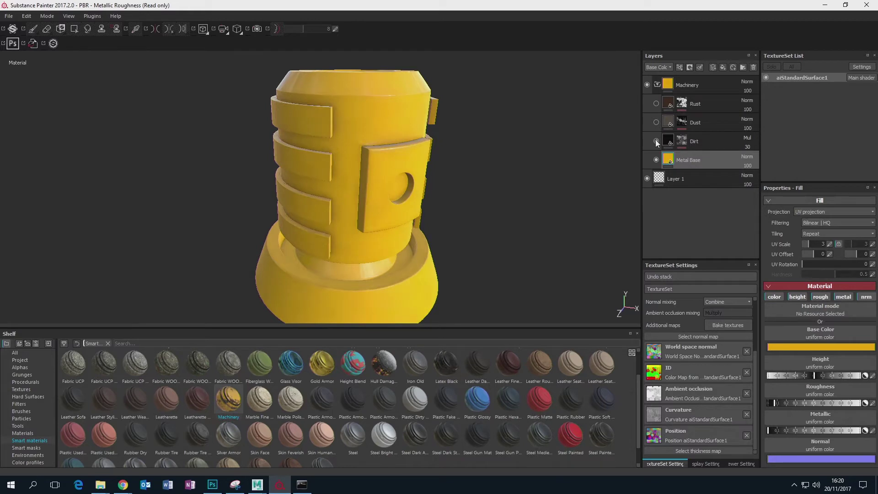
pyautogui.keyDown('alt'); pyautogui.moveTo(476, 141); pyautogui.dragTo(475, 206); pyautogui.keyUp('alt')
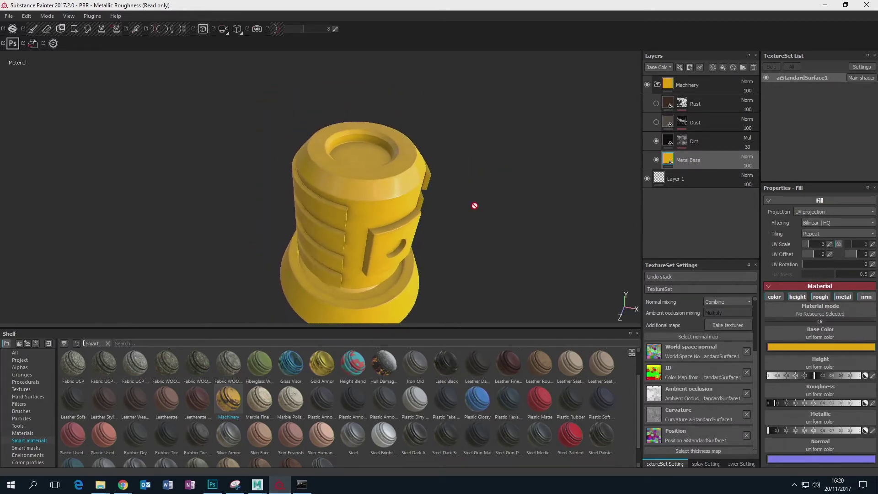
pyautogui.click(656, 142)
pyautogui.click(656, 141)
# Inspect the Dirt layer's fill and mask, displaying the mask alone on the barrel before returning to the material display.
pyautogui.click(682, 143)
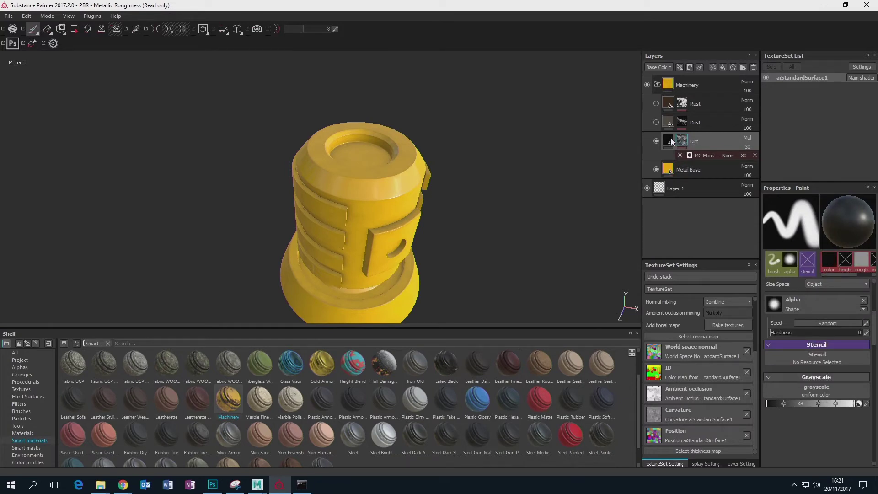
pyautogui.click(668, 141)
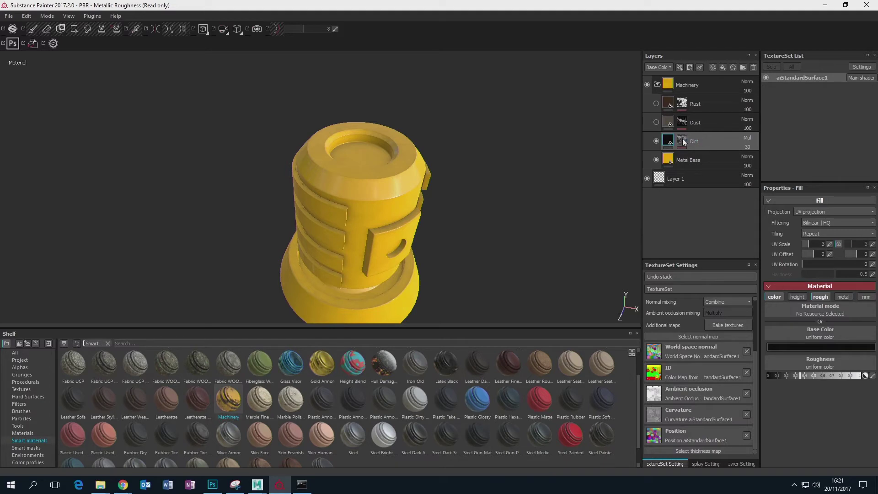
pyautogui.keyDown('alt'); pyautogui.moveTo(471, 196); pyautogui.dragTo(627, 137); pyautogui.keyUp('alt')
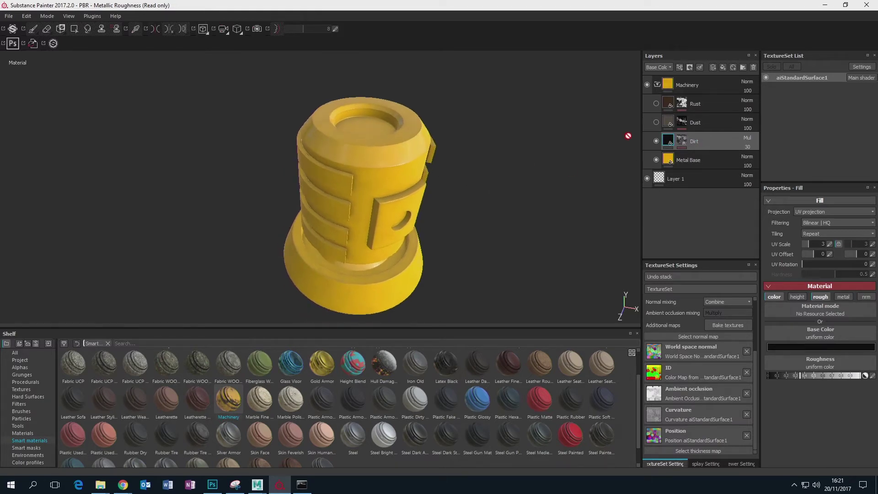
pyautogui.click(684, 143)
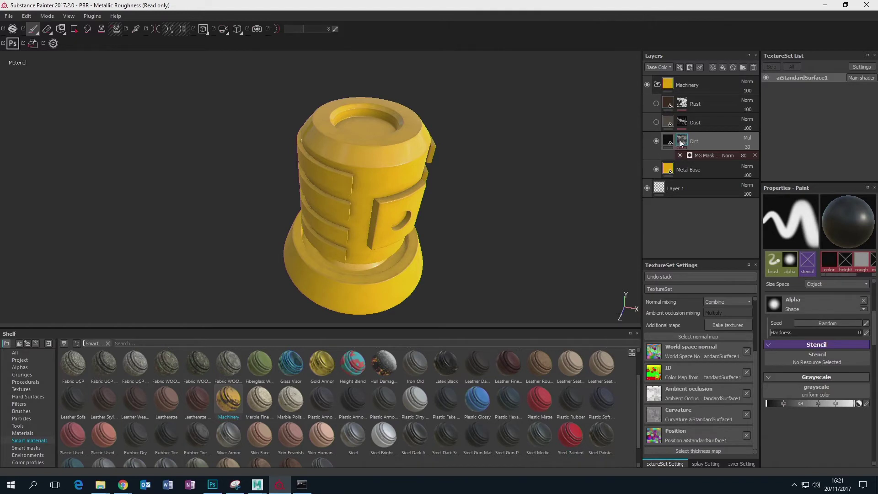
pyautogui.moveTo(674, 141)
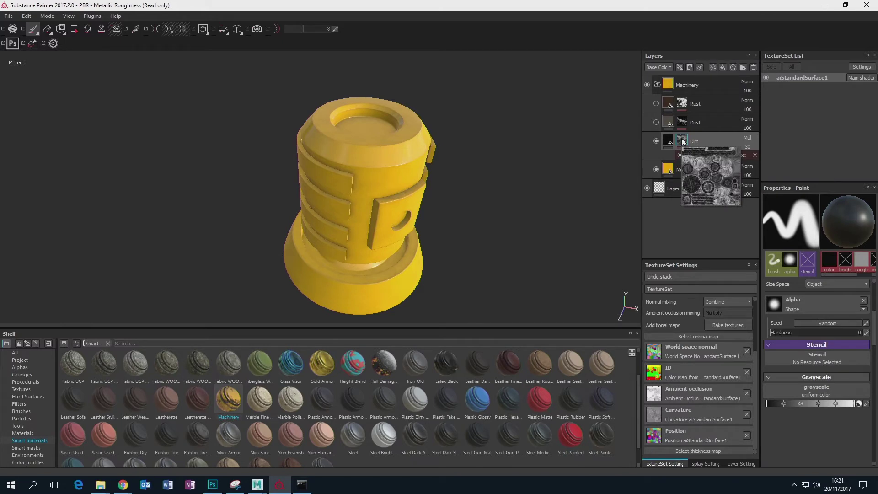
pyautogui.keyDown('alt'); pyautogui.click(681, 142); pyautogui.keyUp('alt')
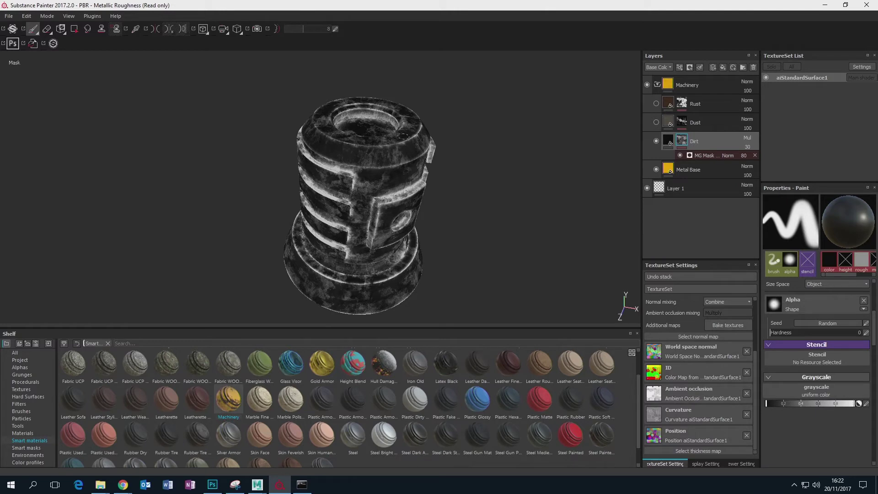
pyautogui.click(668, 141)
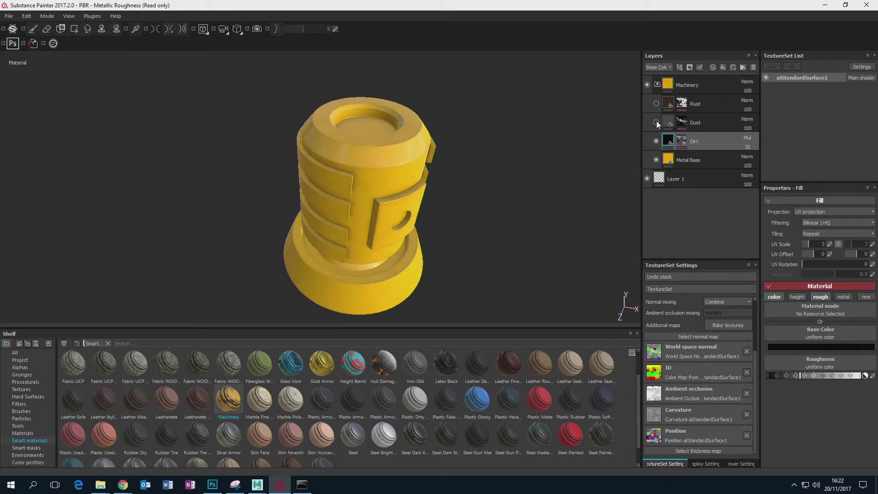
# Turn on the Dust layer's visibility, select its fill and check the effect around the barrel.
pyautogui.click(657, 123)
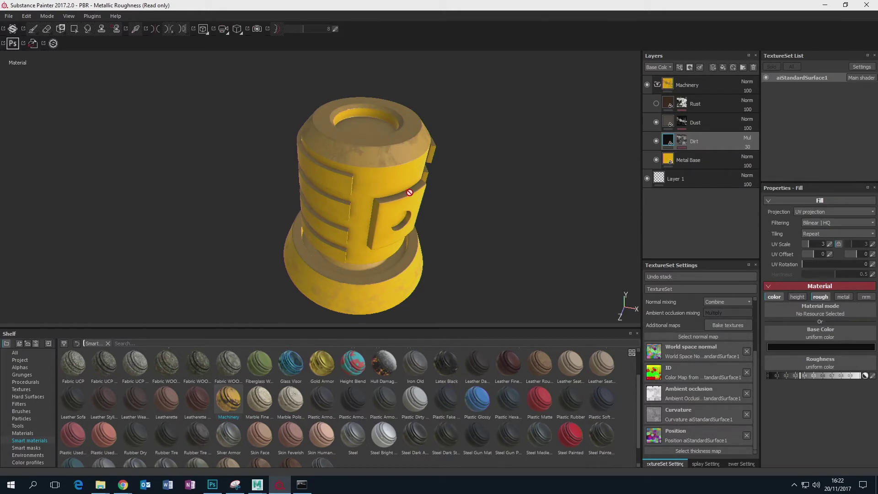
pyautogui.moveTo(410, 193)
pyautogui.keyDown('alt'); pyautogui.mouseDown()
pyautogui.moveTo(451, 177)
pyautogui.moveTo(413, 176)
pyautogui.mouseUp(); pyautogui.keyUp('alt')
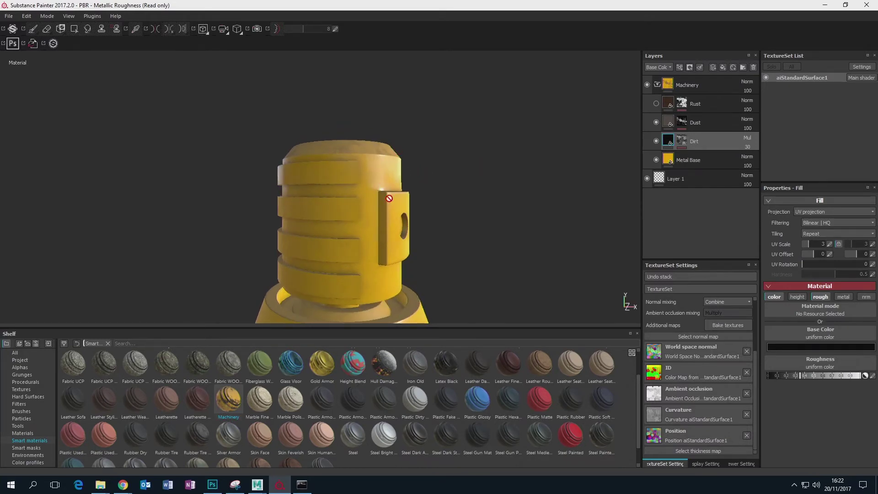
pyautogui.keyDown('alt'); pyautogui.moveTo(410, 166); pyautogui.dragTo(401, 188); pyautogui.keyUp('alt')
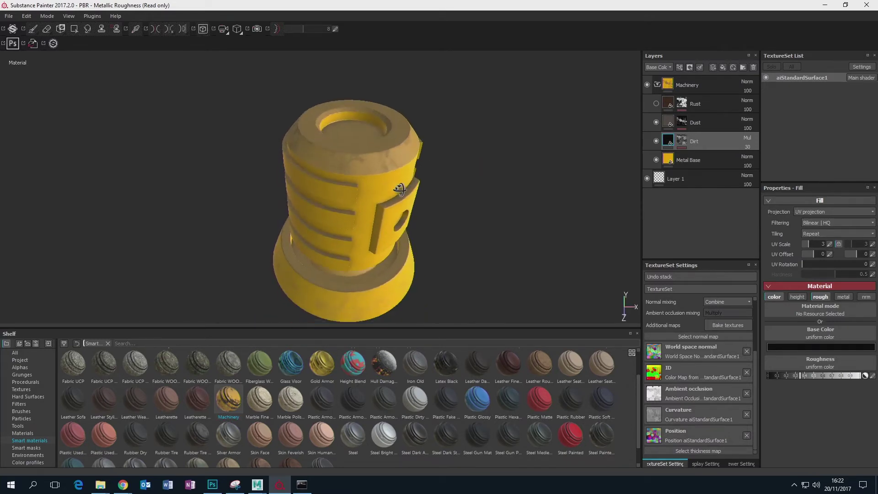
pyautogui.click(675, 121)
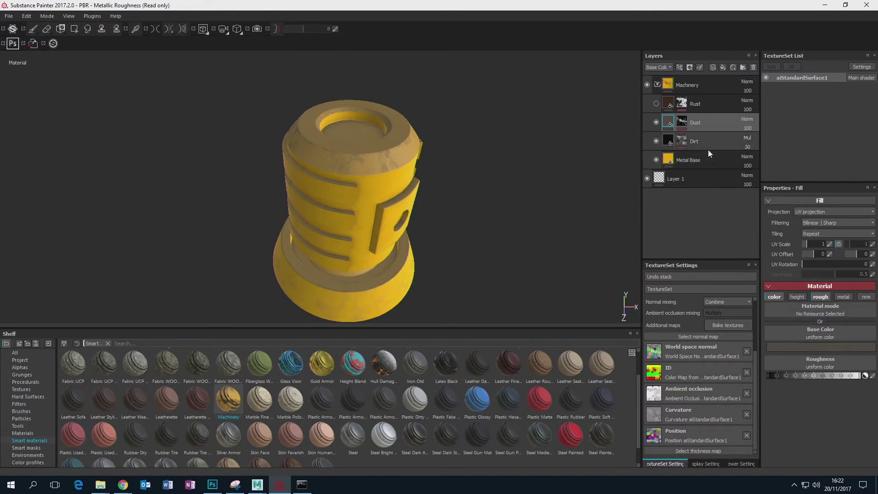
pyautogui.keyDown('alt'); pyautogui.moveTo(476, 172); pyautogui.dragTo(448, 153); pyautogui.keyUp('alt')
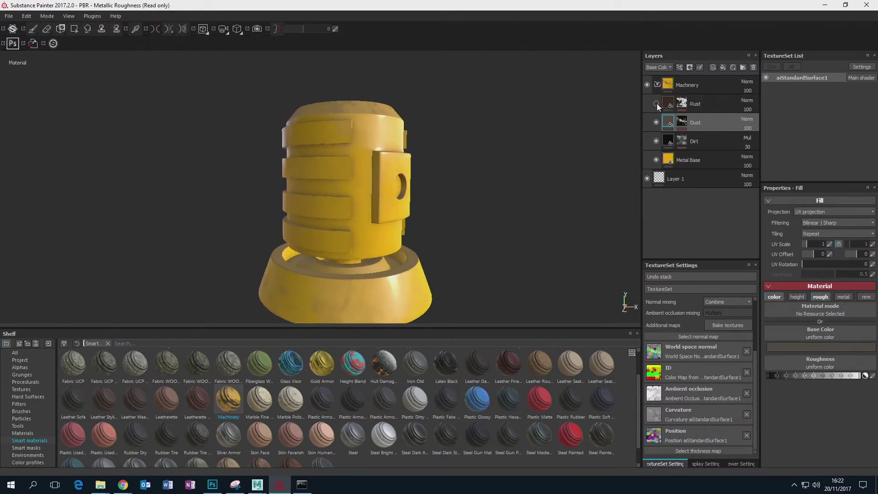
# Turn on the Rust layer's visibility and review the parameters and image inputs of its MG Mask Editor generator.
pyautogui.click(657, 103)
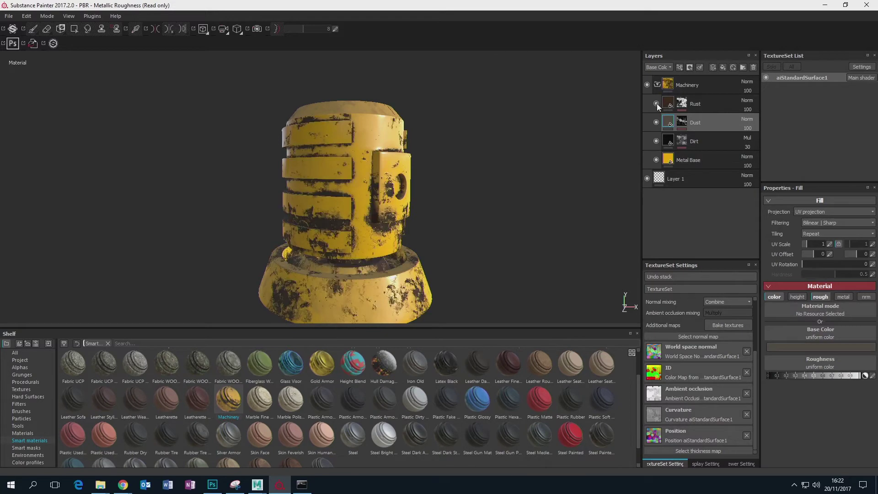
pyautogui.click(681, 104)
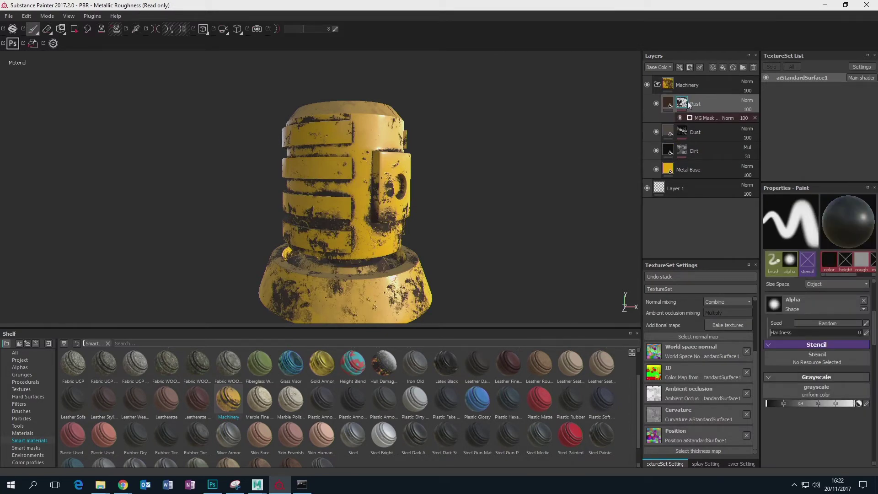
pyautogui.click(707, 117)
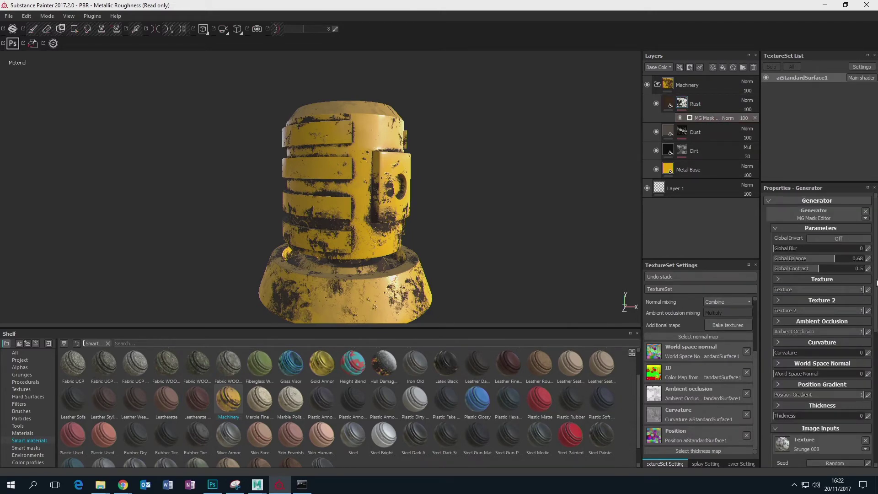
pyautogui.scroll(-5, 876, 282)
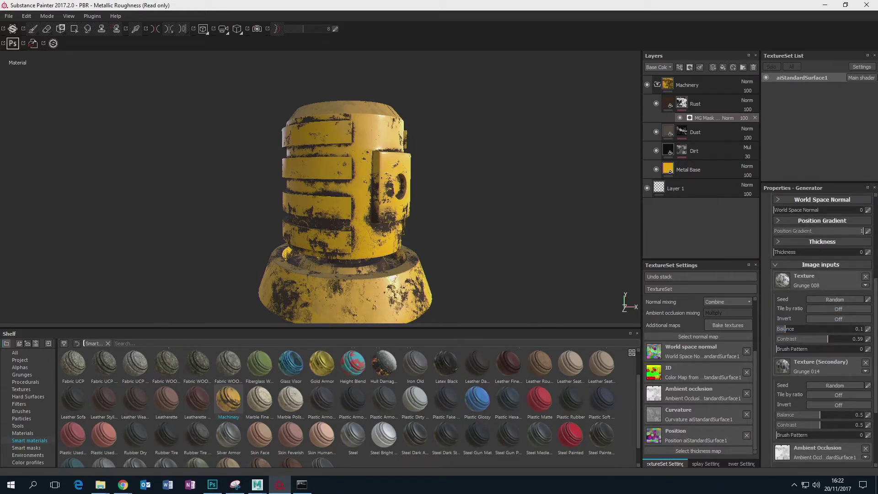
pyautogui.scroll(-2, 816, 346)
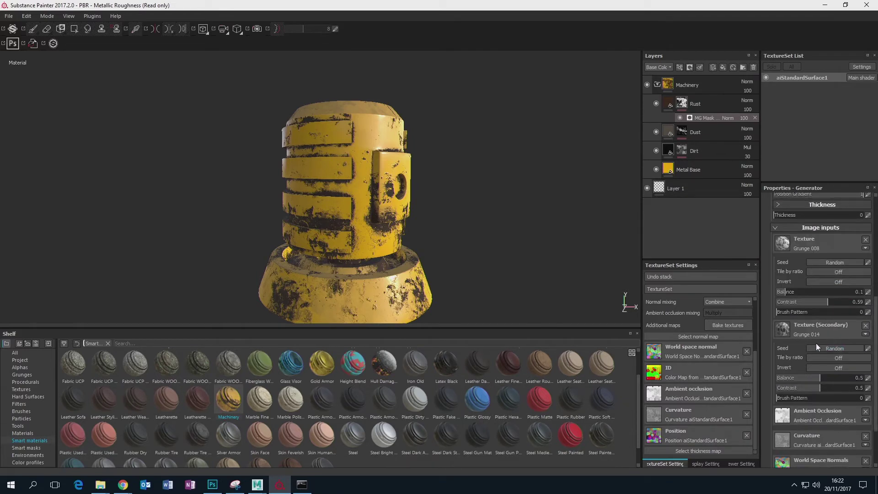
pyautogui.scroll(-3, 874, 383)
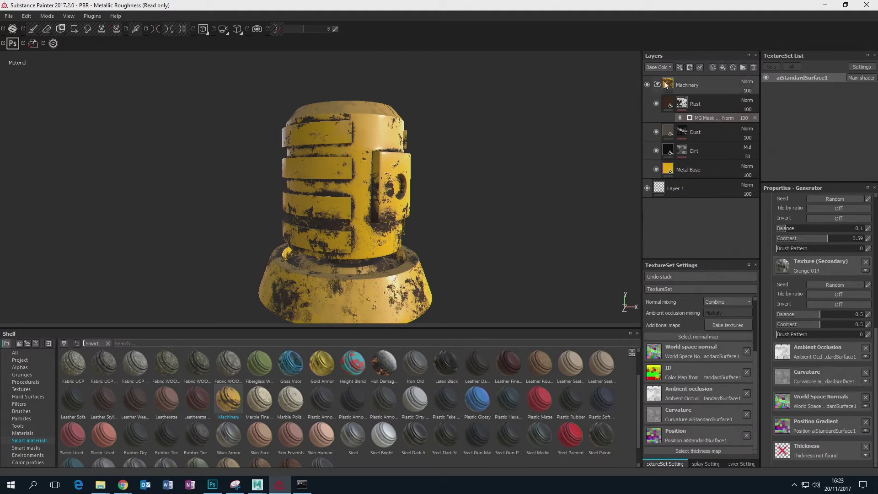
# Preview the Rust layer's mask, collapse the Machinery group and view the whole barrel.
pyautogui.click(684, 101)
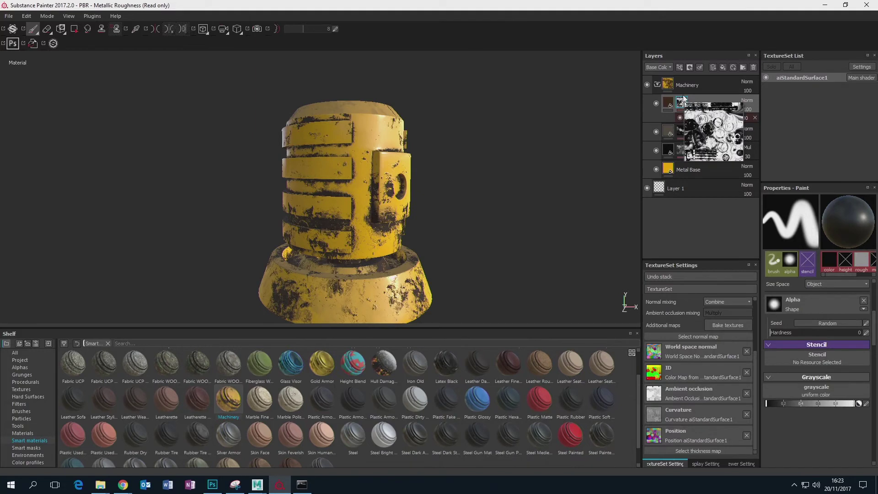
pyautogui.click(658, 83)
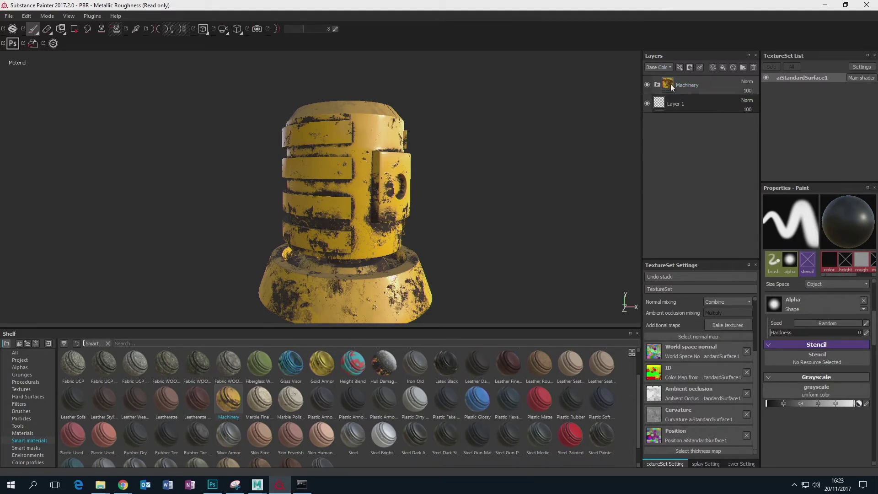
pyautogui.rightClick(691, 81)
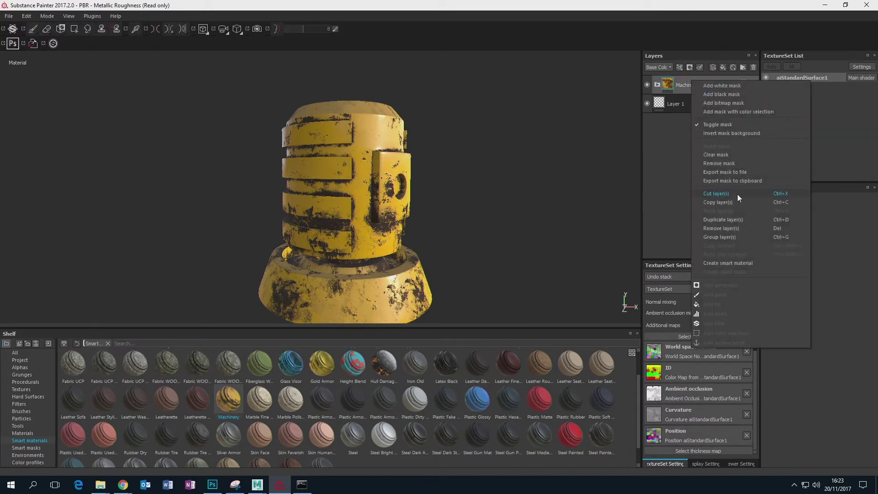
pyautogui.press('Escape')
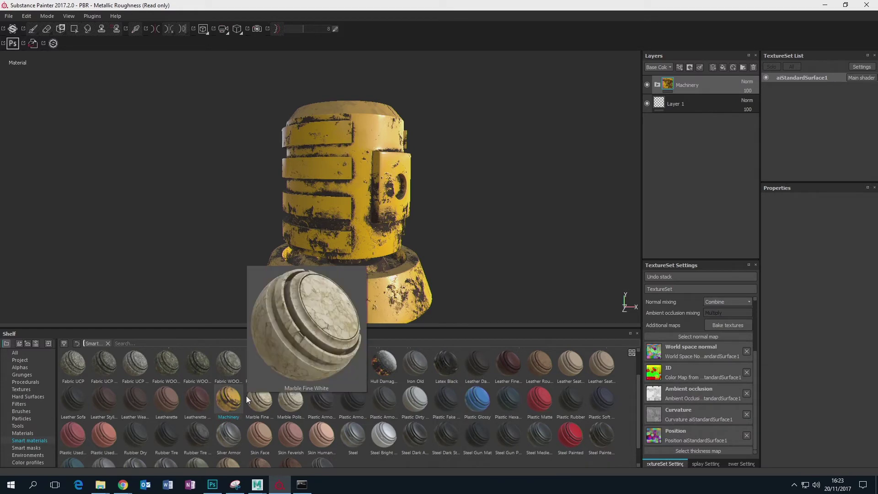
pyautogui.moveTo(246, 396); pyautogui.dragTo(218, 384)
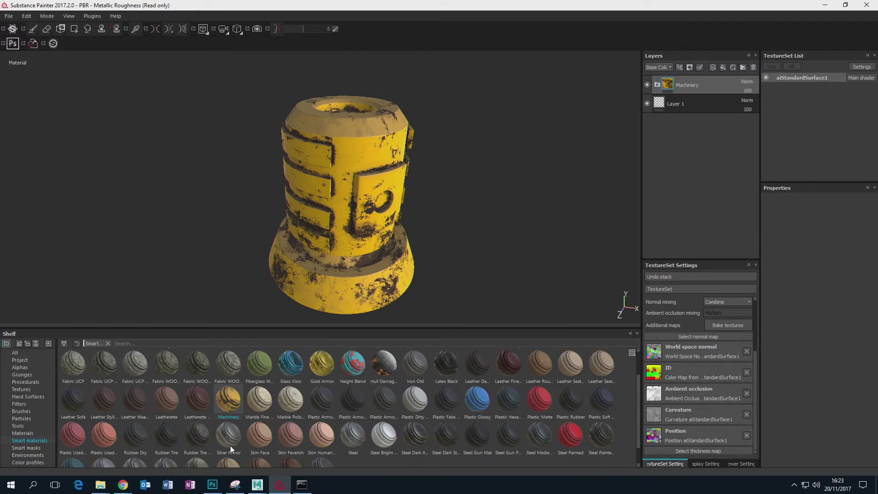
pyautogui.moveTo(230, 447)
# Add a color selection mask to the Machinery group and pick the red ID colour of the barrel's main body.
pyautogui.moveTo(668, 85)
pyautogui.rightClick(667, 85)
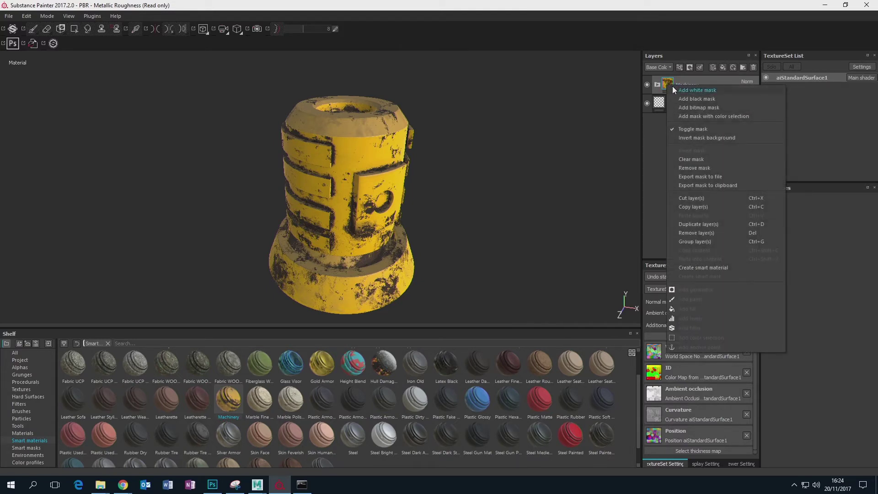
pyautogui.click(747, 117)
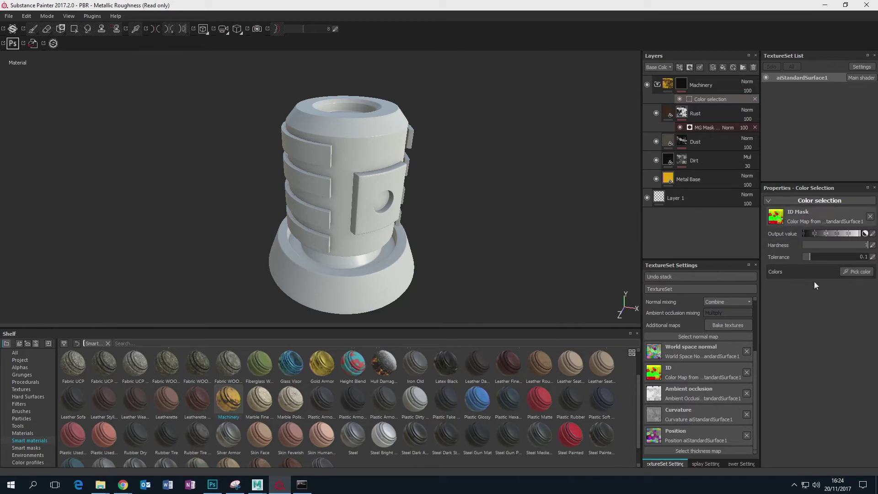
pyautogui.click(854, 271)
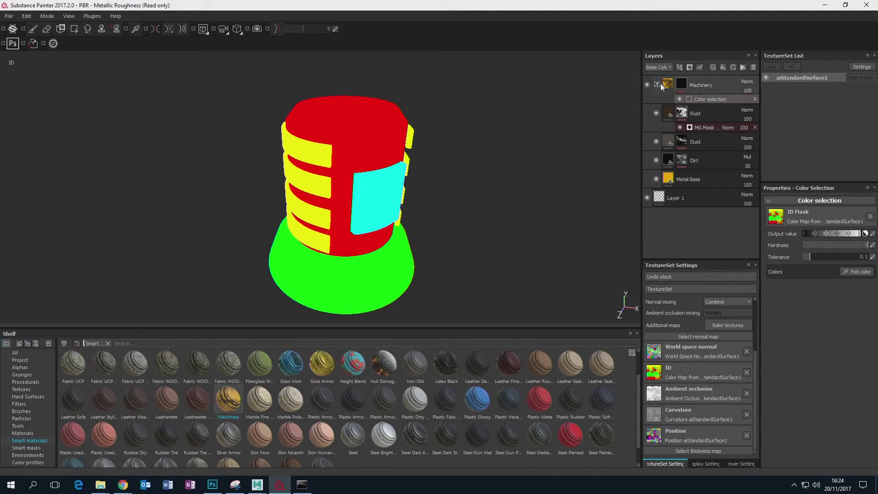
pyautogui.click(368, 139)
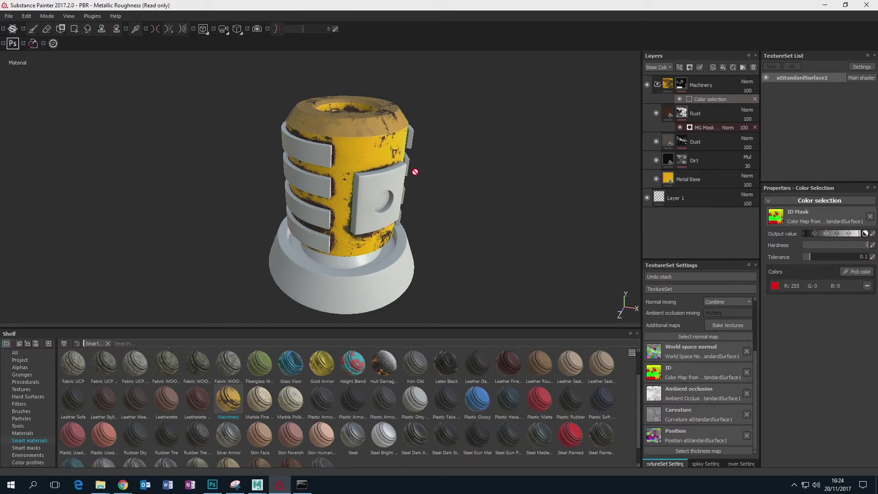
# Collapse the Machinery group and add the Plastic Glossy smart material above it in the layer stack.
pyautogui.click(658, 85)
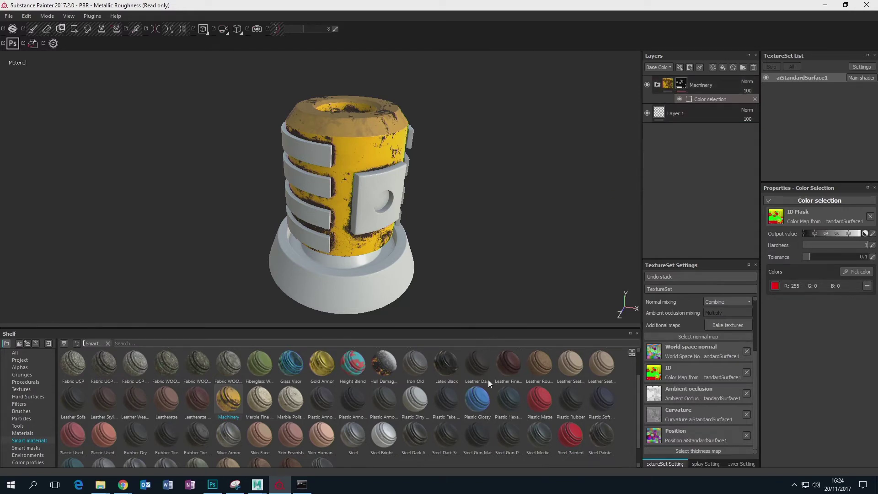
pyautogui.moveTo(476, 404); pyautogui.dragTo(677, 82)
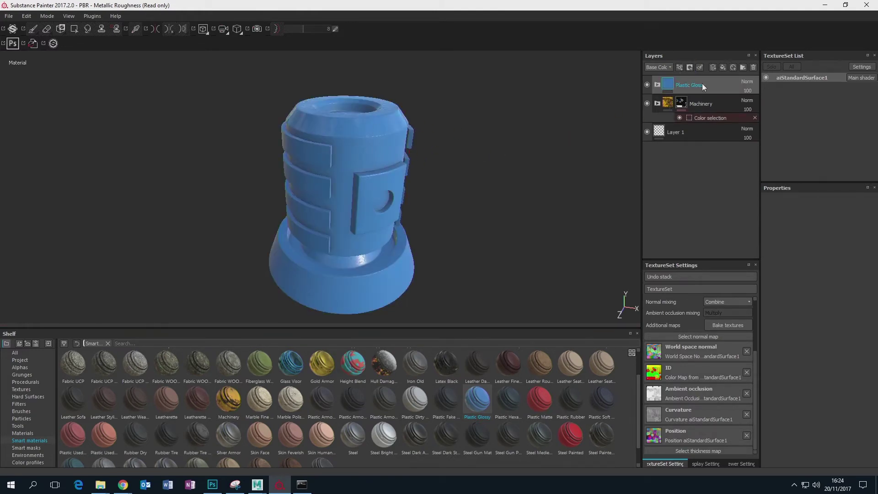
pyautogui.keyDown('alt'); pyautogui.moveTo(402, 180); pyautogui.dragTo(414, 137); pyautogui.keyUp('alt')
pyautogui.scroll(4, 417, 171)
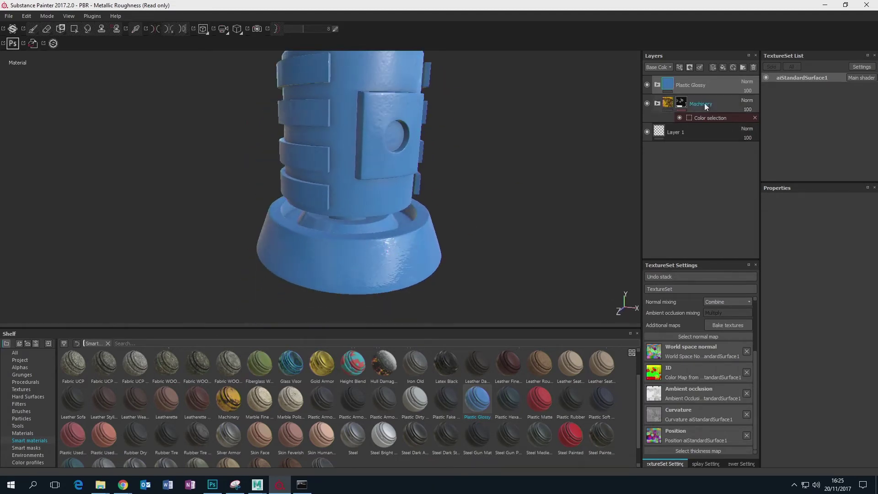
# Add a color selection mask to the Plastic Glossy group, pick the barrel base's green ID colour and collapse the group.
pyautogui.rightClick(671, 83)
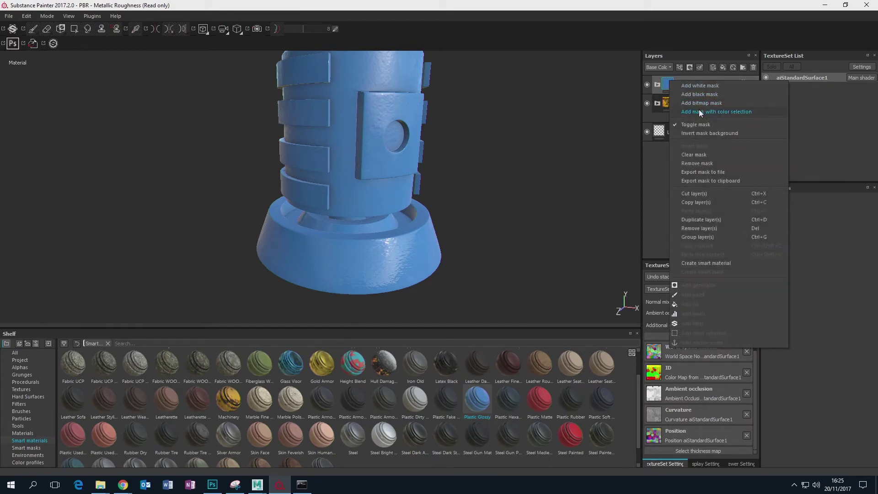
pyautogui.click(699, 111)
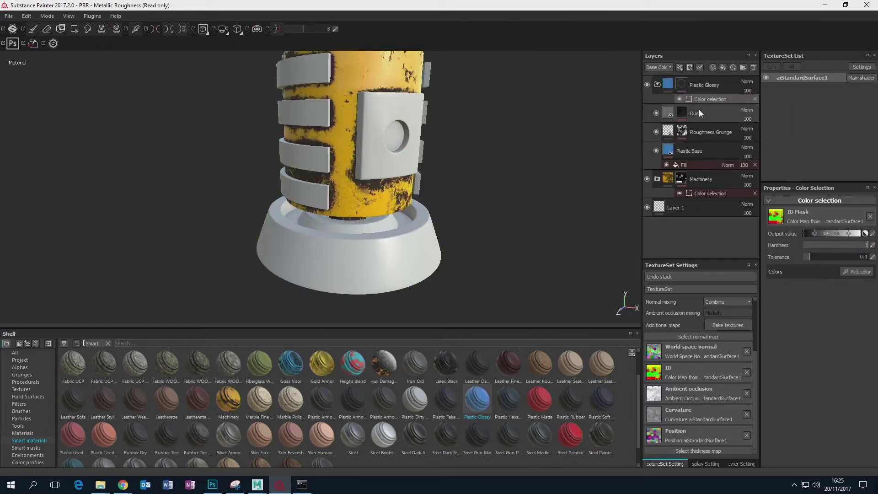
pyautogui.click(859, 272)
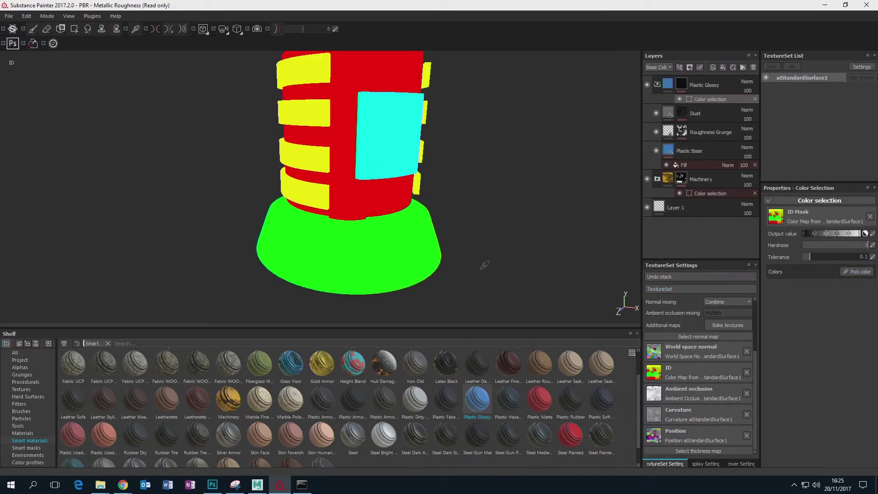
pyautogui.click(416, 246)
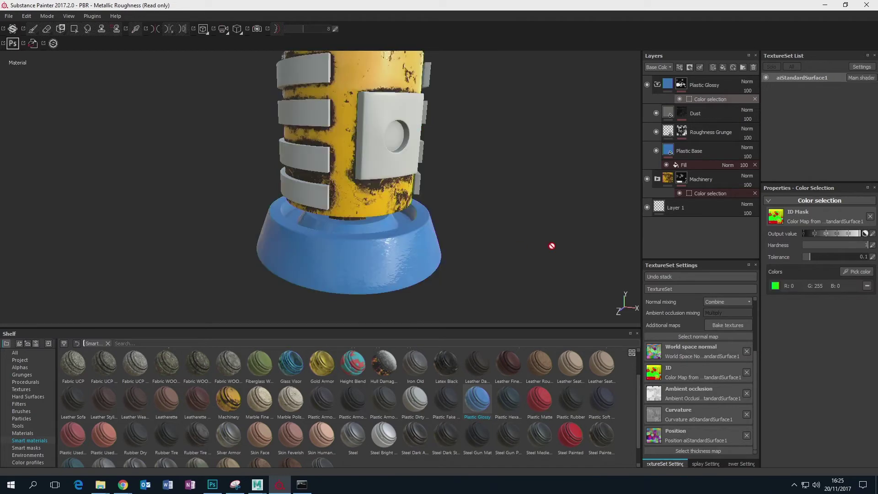
pyautogui.moveTo(517, 189)
pyautogui.keyDown('alt'); pyautogui.mouseDown()
pyautogui.moveTo(499, 249)
pyautogui.moveTo(503, 196)
pyautogui.moveTo(525, 191)
pyautogui.mouseUp(); pyautogui.keyUp('alt')
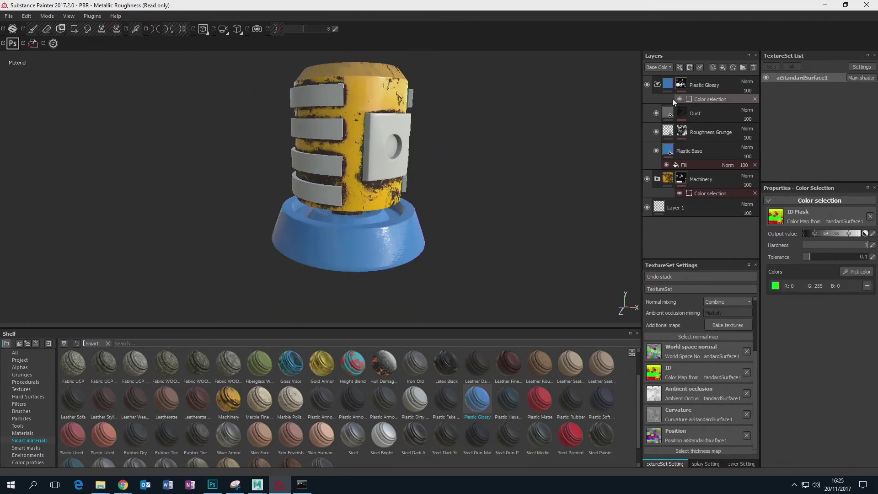
pyautogui.click(657, 85)
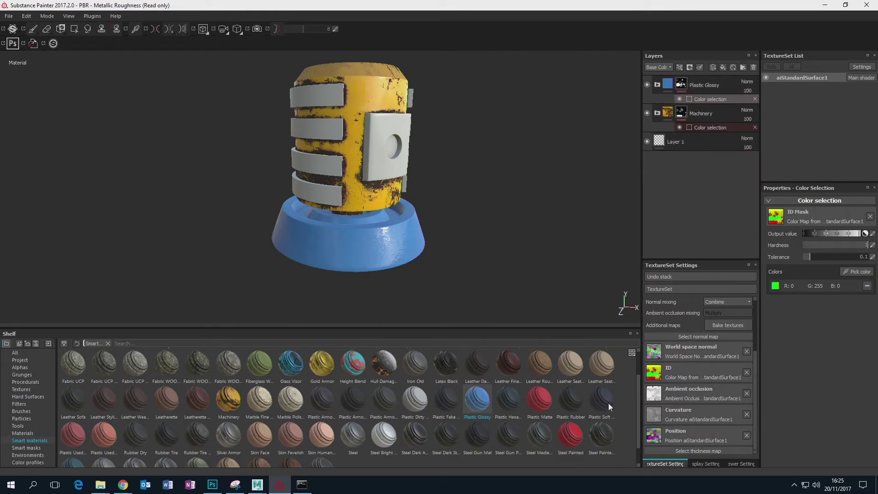
# Add the red Steel Painted smart material above Plastic Glossy and inspect its worn edges on the barrel's square plate.
pyautogui.moveTo(638, 391)
pyautogui.mouseDown()
pyautogui.moveTo(634, 421)
pyautogui.moveTo(638, 369)
pyautogui.moveTo(637, 424)
pyautogui.mouseUp()
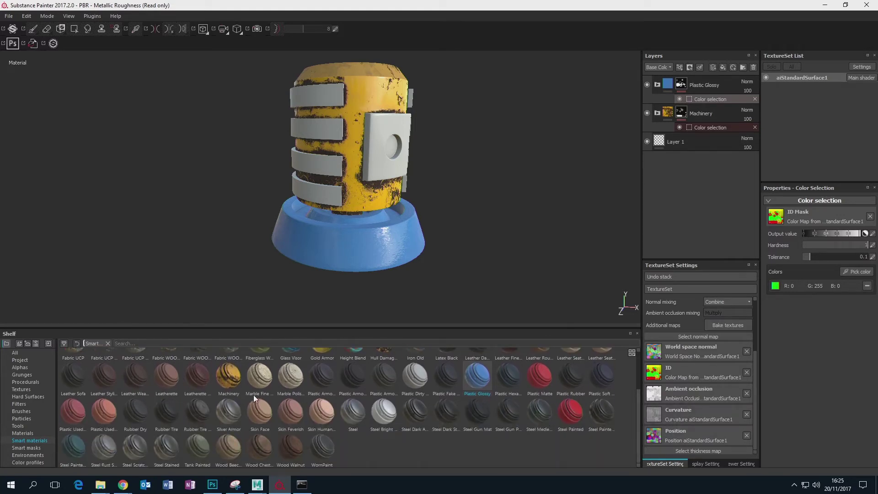
pyautogui.moveTo(254, 394)
pyautogui.moveTo(571, 416)
pyautogui.mouseDown()
pyautogui.moveTo(609, 366)
pyautogui.moveTo(672, 77)
pyautogui.mouseUp()
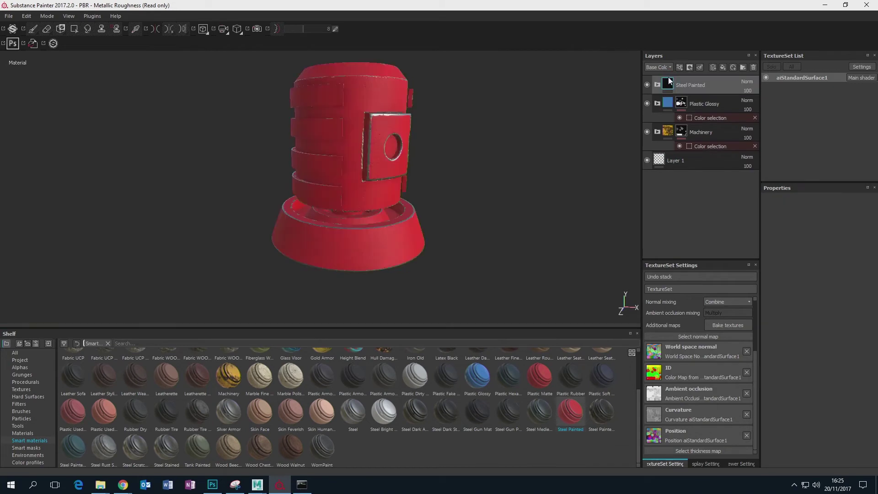
pyautogui.moveTo(435, 134)
pyautogui.keyDown('alt'); pyautogui.mouseDown()
pyautogui.moveTo(391, 157)
pyautogui.moveTo(384, 179)
pyautogui.mouseUp(); pyautogui.keyUp('alt')
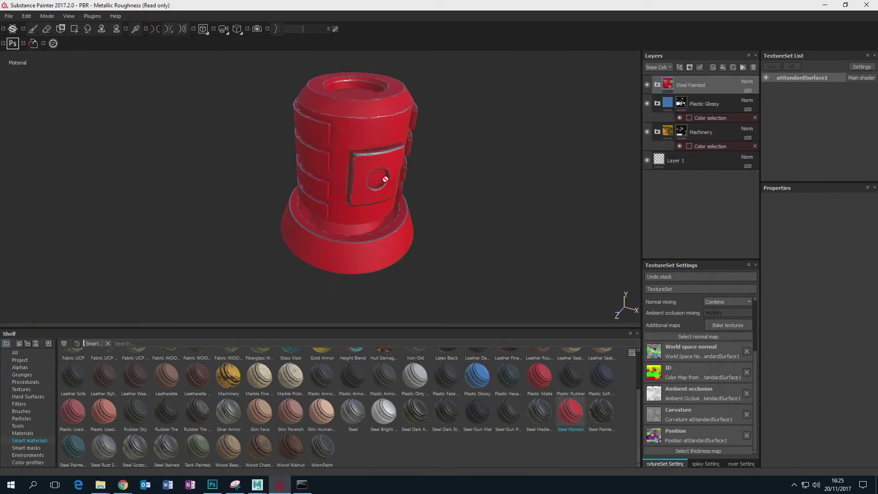
pyautogui.scroll(5, 384, 176)
pyautogui.scroll(4, 401, 159)
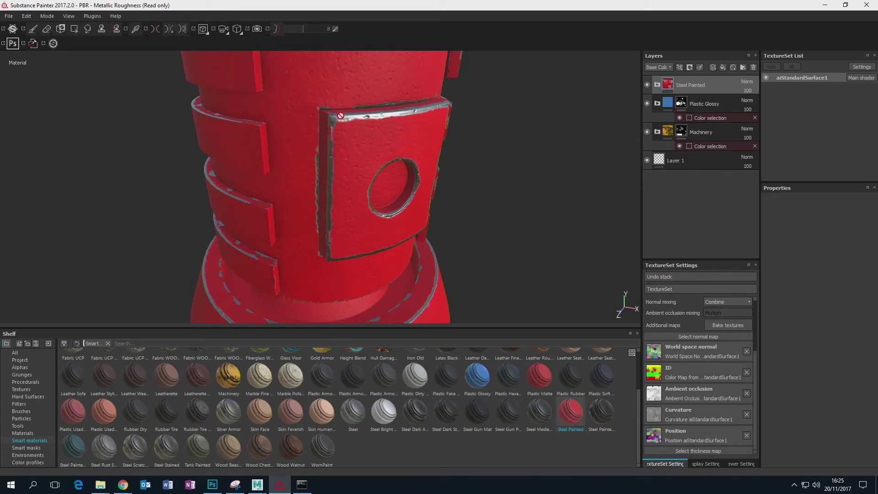
pyautogui.keyDown('alt'); pyautogui.moveTo(360, 144); pyautogui.dragTo(382, 148); pyautogui.keyUp('alt')
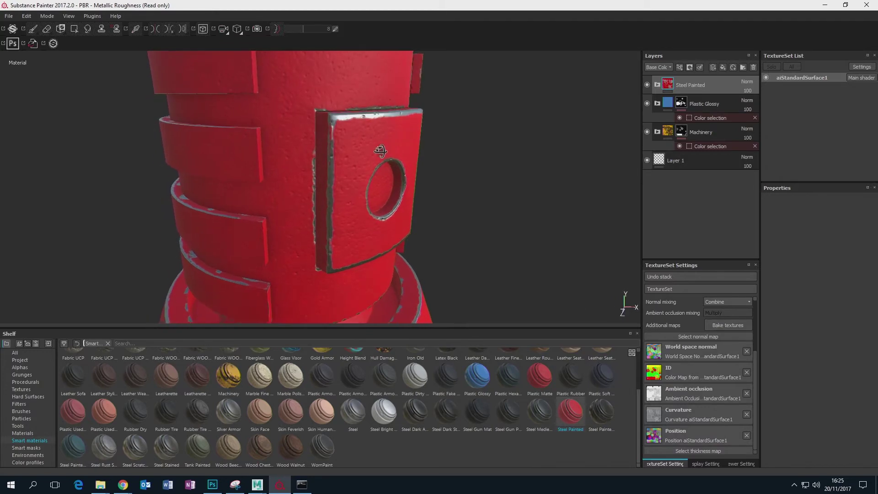
# Add a color selection mask to the Steel Painted group, pick the square plate's cyan ID colour and collapse the group.
pyautogui.rightClick(672, 84)
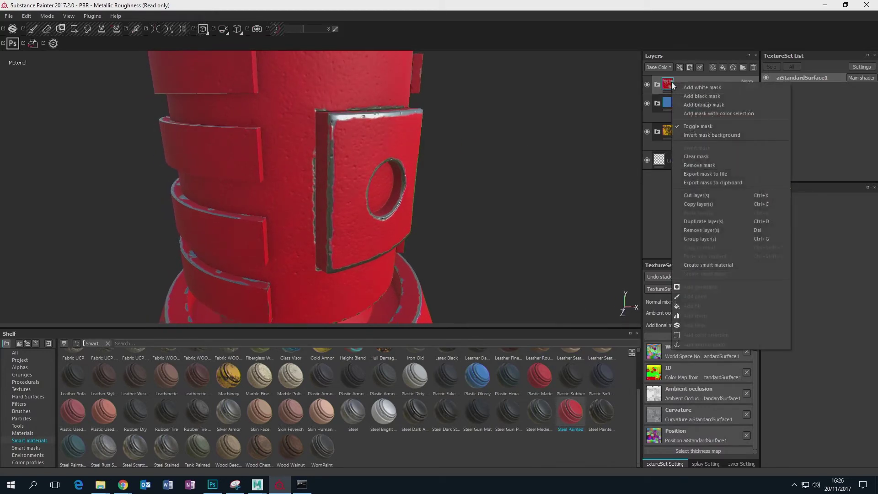
pyautogui.click(706, 115)
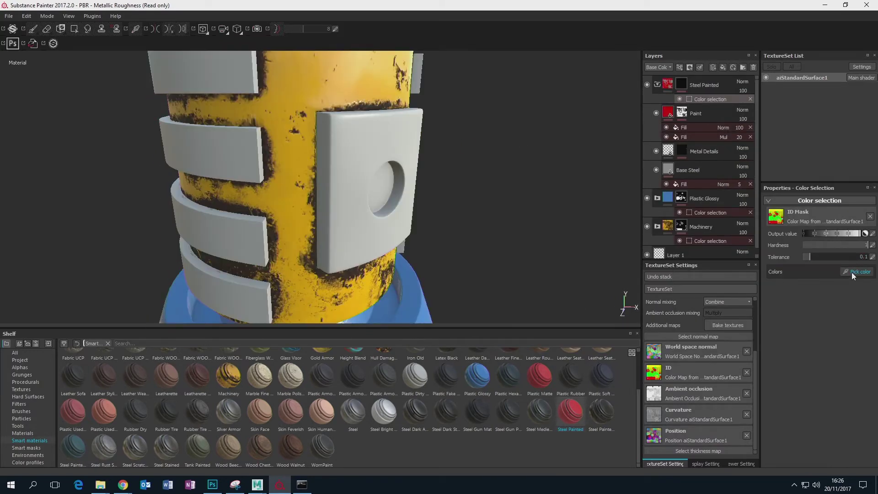
pyautogui.click(851, 272)
pyautogui.click(363, 170)
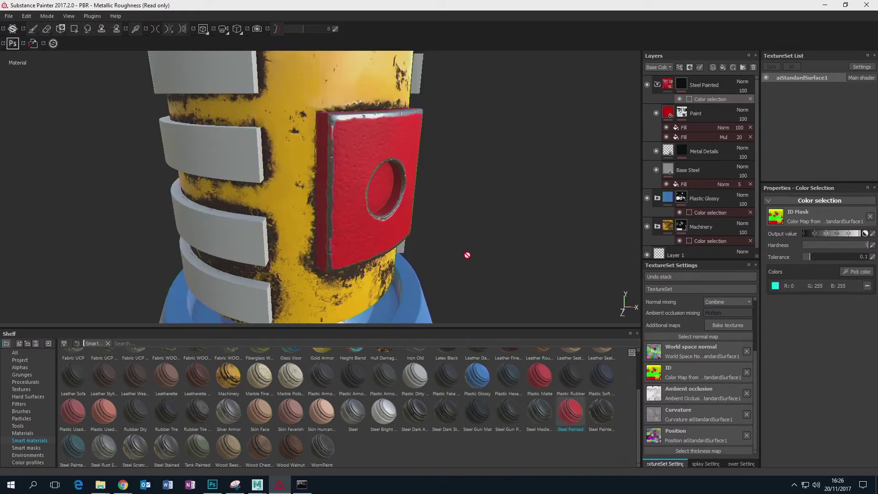
pyautogui.press('f')
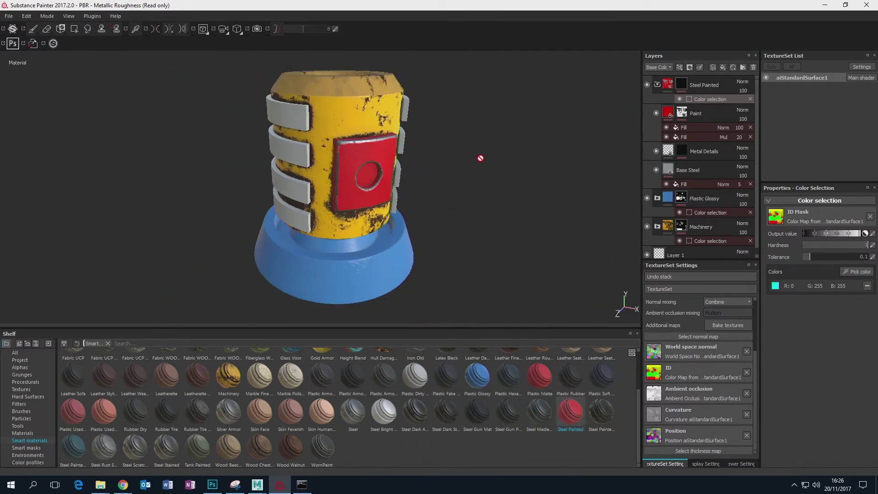
pyautogui.moveTo(488, 198)
pyautogui.keyDown('alt'); pyautogui.mouseDown()
pyautogui.moveTo(441, 215)
pyautogui.moveTo(499, 185)
pyautogui.mouseUp(); pyautogui.keyUp('alt')
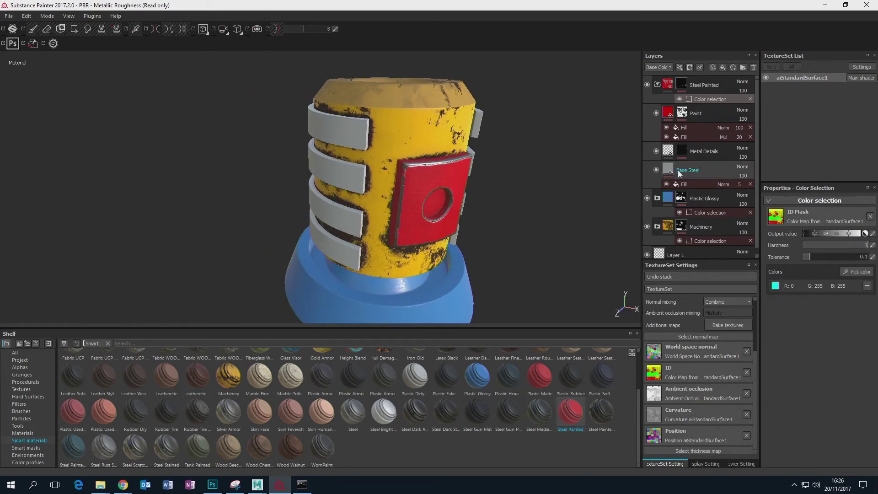
pyautogui.click(658, 84)
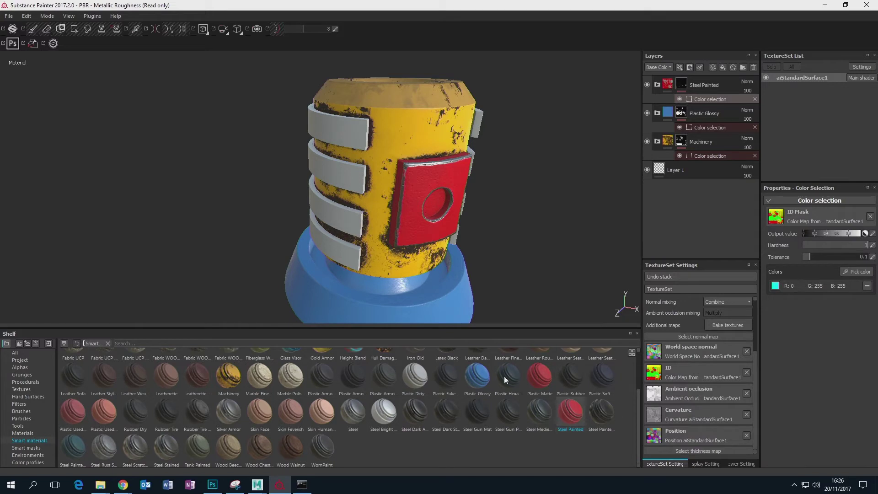
# Browse the regular materials and add Steel Rough as a new layer above Steel Painted.
pyautogui.click(27, 433)
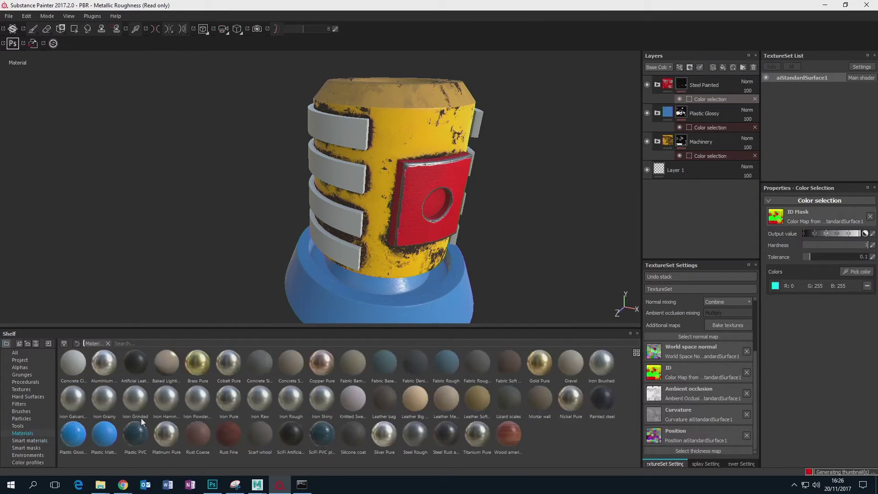
pyautogui.moveTo(279, 413)
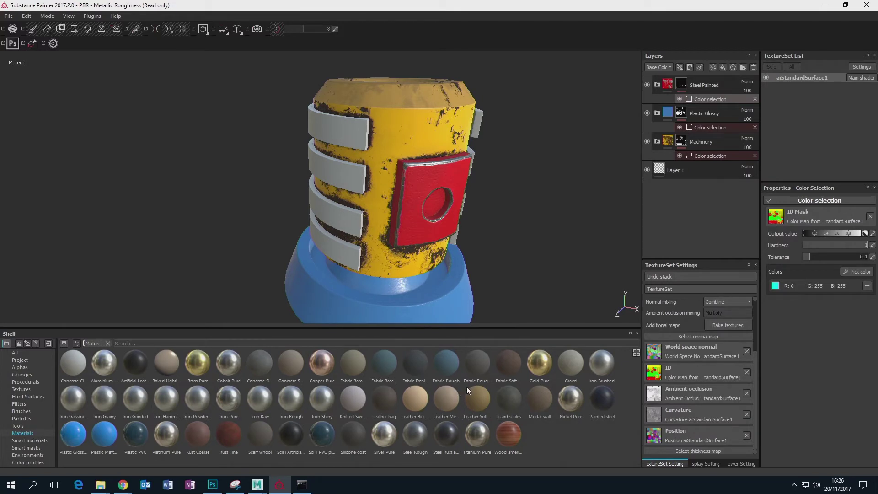
pyautogui.moveTo(467, 389)
pyautogui.moveTo(506, 435)
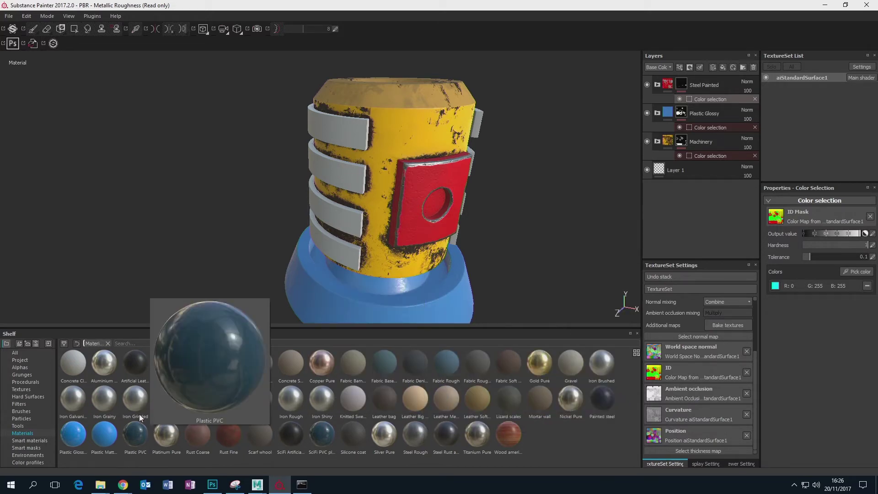
pyautogui.moveTo(108, 376)
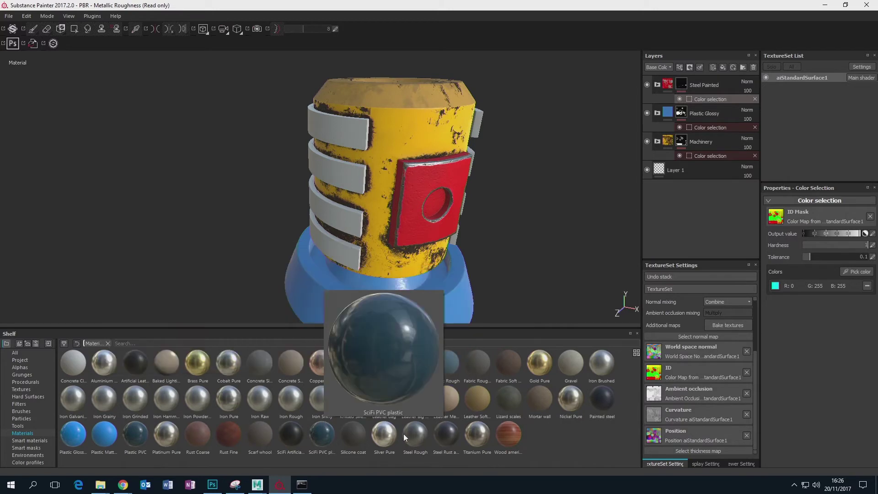
pyautogui.moveTo(377, 434)
pyautogui.moveTo(408, 434)
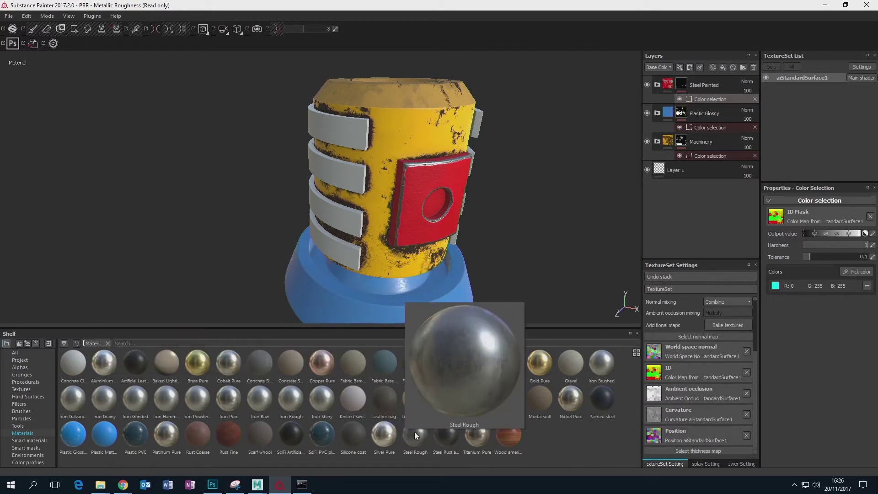
pyautogui.moveTo(415, 432); pyautogui.dragTo(668, 80)
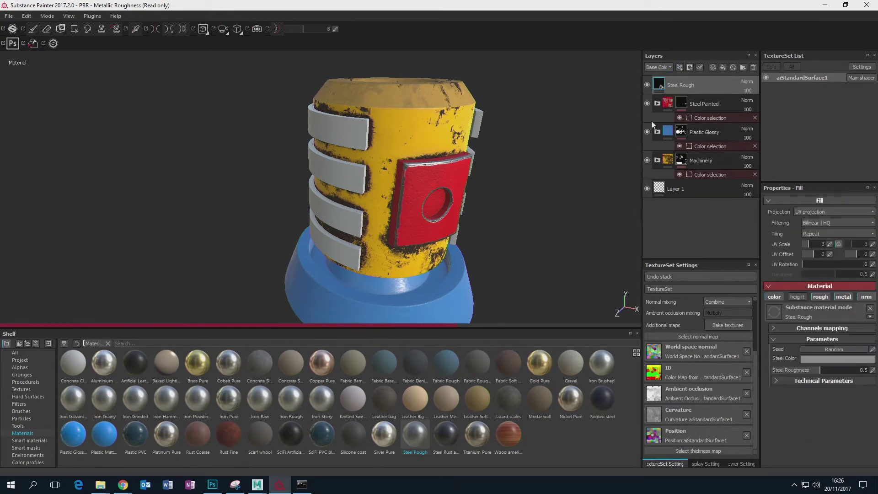
pyautogui.rightClick(661, 84)
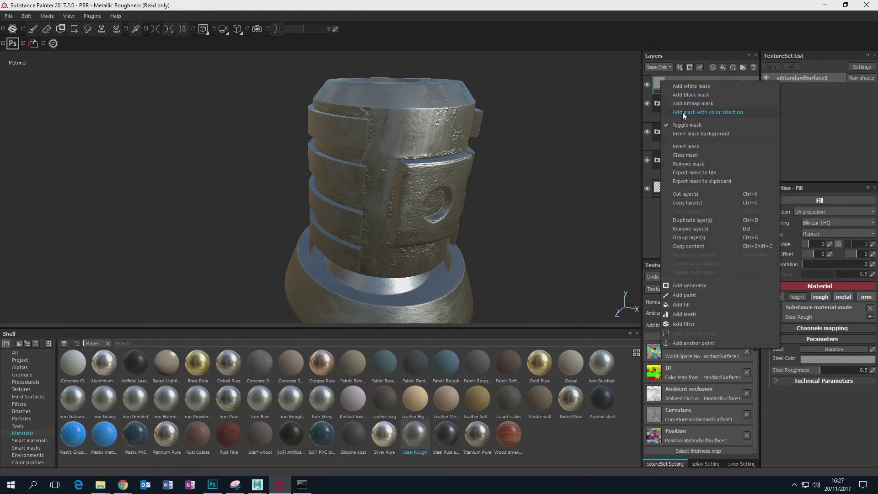
pyautogui.click(654, 215)
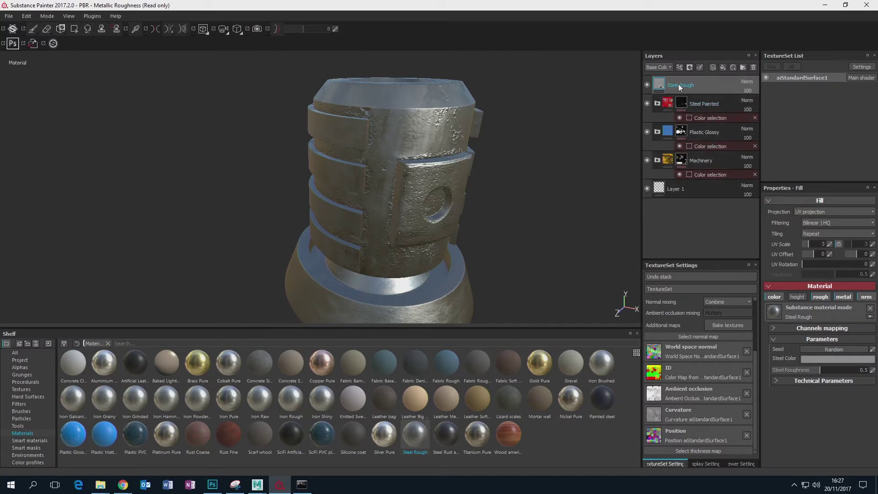
# Create a folder containing the Steel Rough layer and name it "Barrel Metal Supports".
pyautogui.click(742, 68)
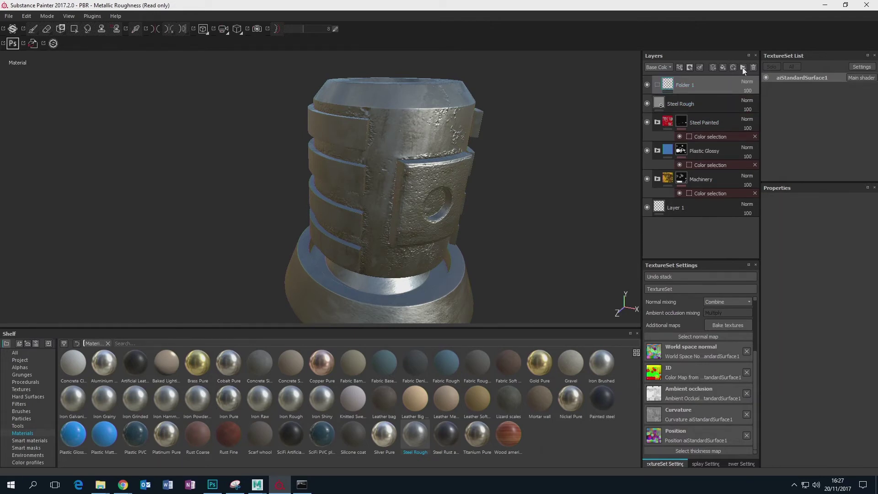
pyautogui.moveTo(683, 103); pyautogui.dragTo(704, 86)
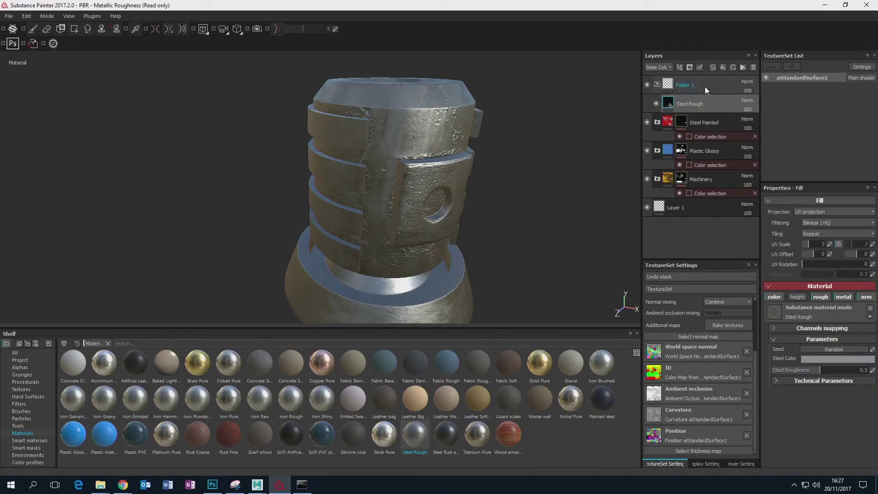
pyautogui.doubleClick(687, 86)
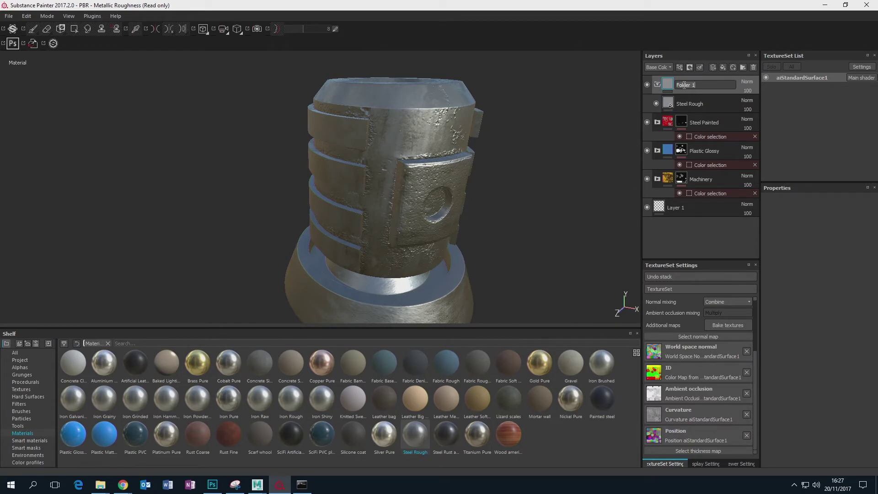
pyautogui.write('Barrel Metal Supports')
pyautogui.press('Return')
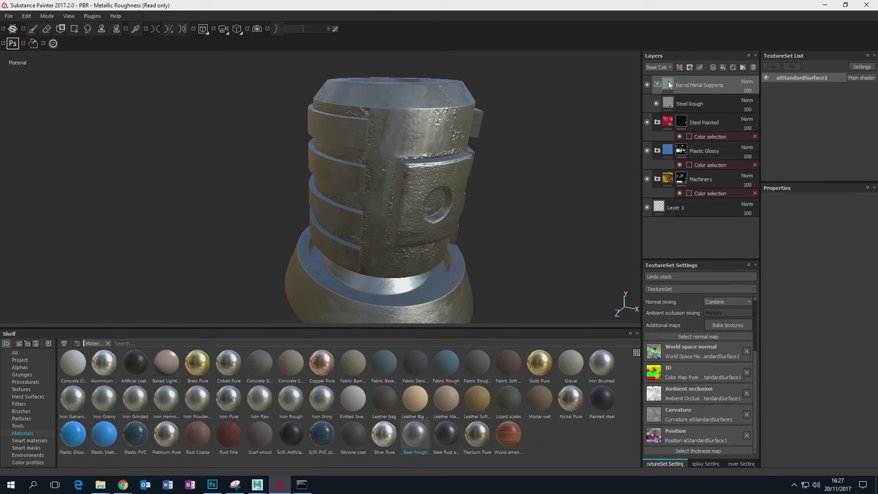
# Add a color selection mask to the Barrel Metal Supports folder and pick the yellow ID colour of the side bands.
pyautogui.rightClick(668, 82)
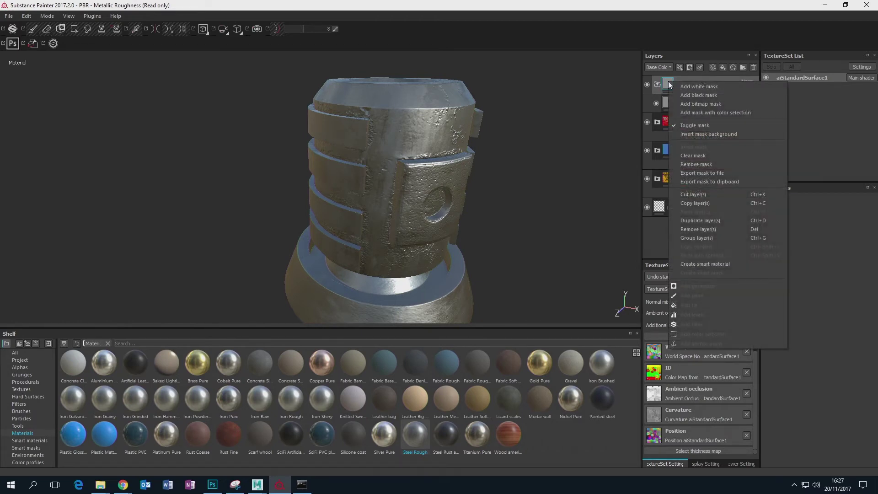
pyautogui.click(688, 113)
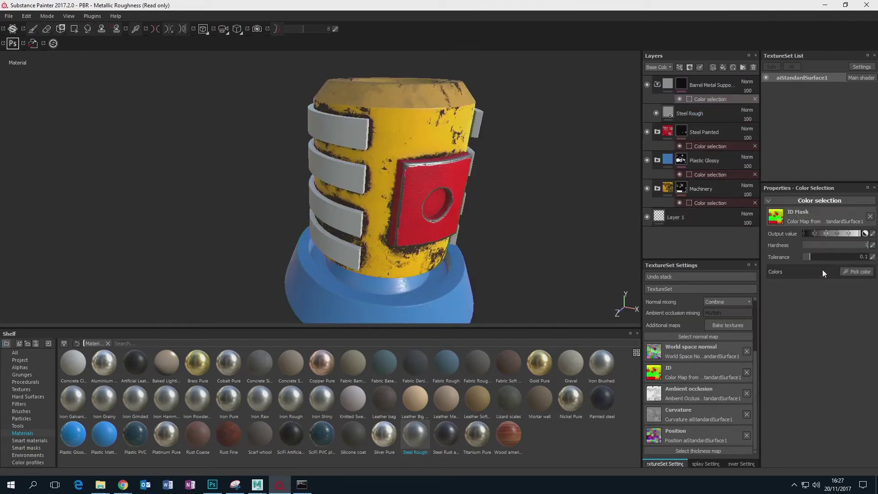
pyautogui.click(852, 270)
pyautogui.click(365, 129)
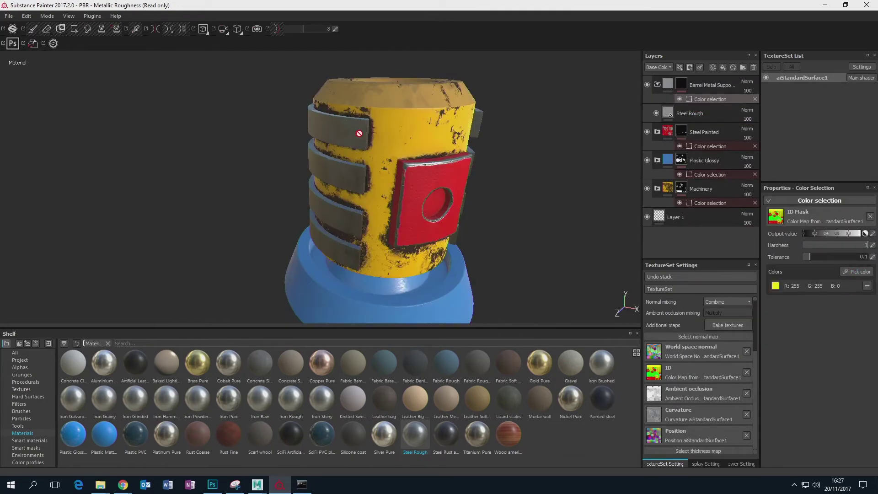
pyautogui.keyDown('alt'); pyautogui.moveTo(573, 205); pyautogui.dragTo(411, 197); pyautogui.keyUp('alt')
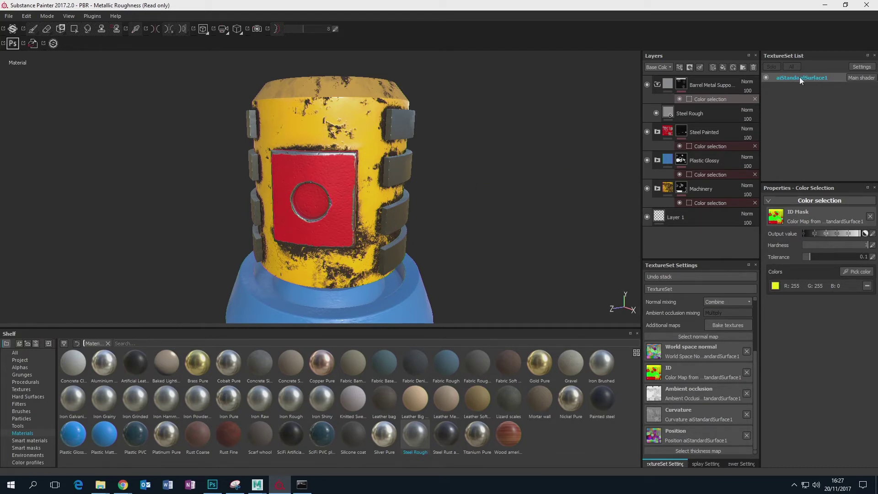
pyautogui.moveTo(682, 114); pyautogui.dragTo(714, 87)
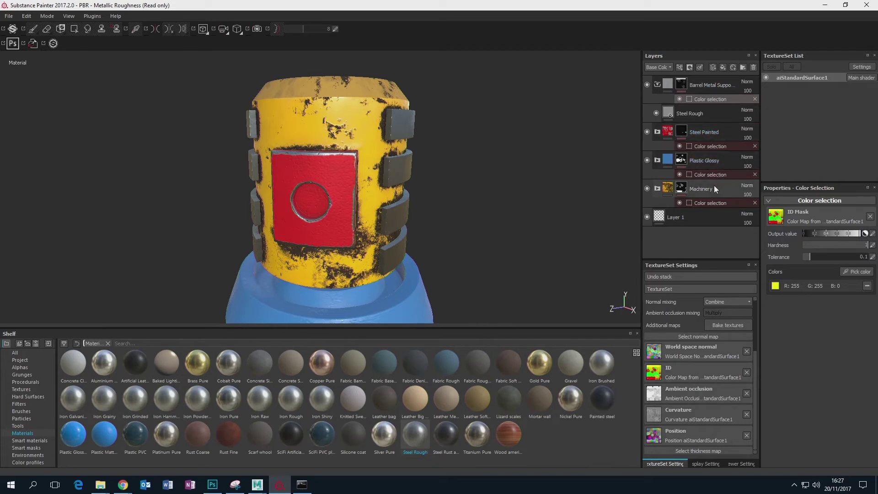
pyautogui.moveTo(480, 190)
pyautogui.keyDown('alt'); pyautogui.mouseDown()
pyautogui.moveTo(525, 198)
pyautogui.moveTo(431, 217)
pyautogui.moveTo(496, 190)
pyautogui.mouseUp(); pyautogui.keyUp('alt')
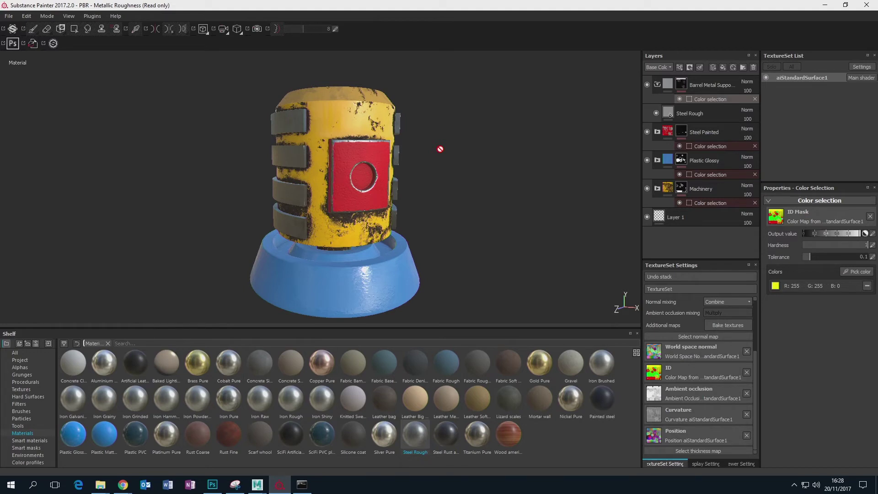
# Check the steel side bands around the barrel and collapse the Barrel Metal Supports folder.
pyautogui.keyDown('alt'); pyautogui.moveTo(466, 135); pyautogui.dragTo(470, 160); pyautogui.keyUp('alt')
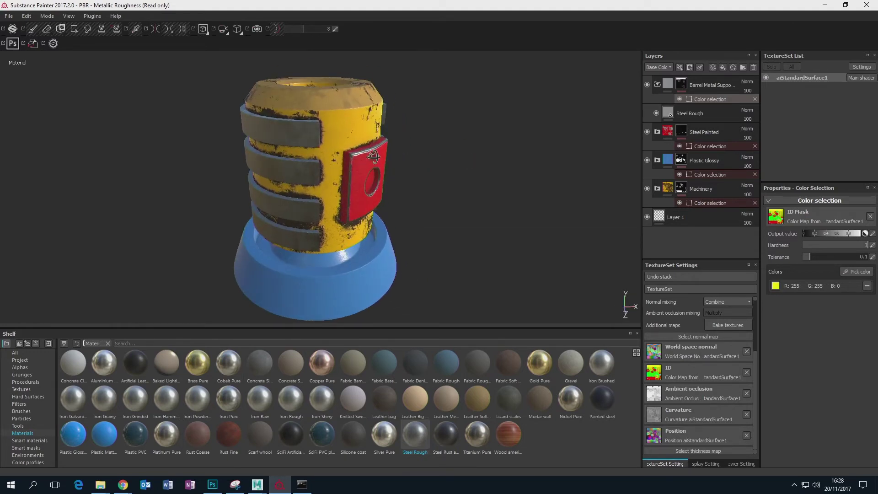
pyautogui.moveTo(373, 155)
pyautogui.keyDown('alt'); pyautogui.mouseDown()
pyautogui.moveTo(485, 102)
pyautogui.moveTo(394, 155)
pyautogui.moveTo(413, 150)
pyautogui.moveTo(365, 159)
pyautogui.mouseUp(); pyautogui.keyUp('alt')
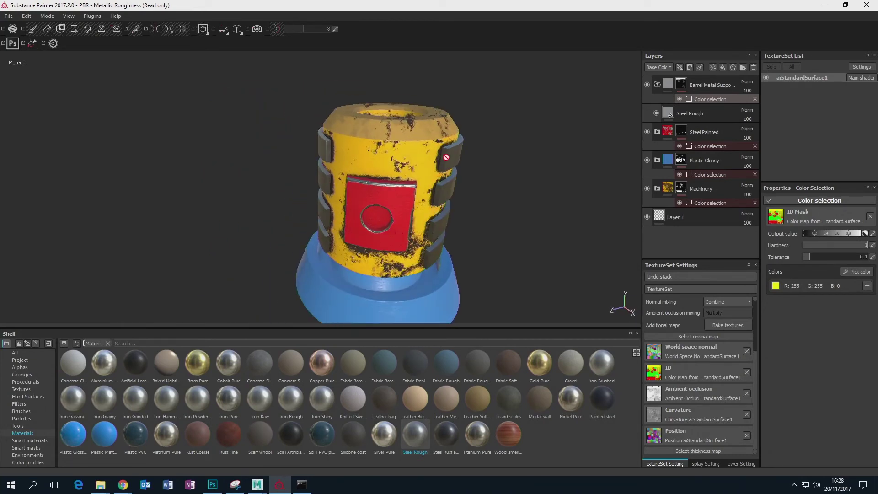
pyautogui.keyDown('alt'); pyautogui.moveTo(419, 219); pyautogui.dragTo(379, 232); pyautogui.keyUp('alt')
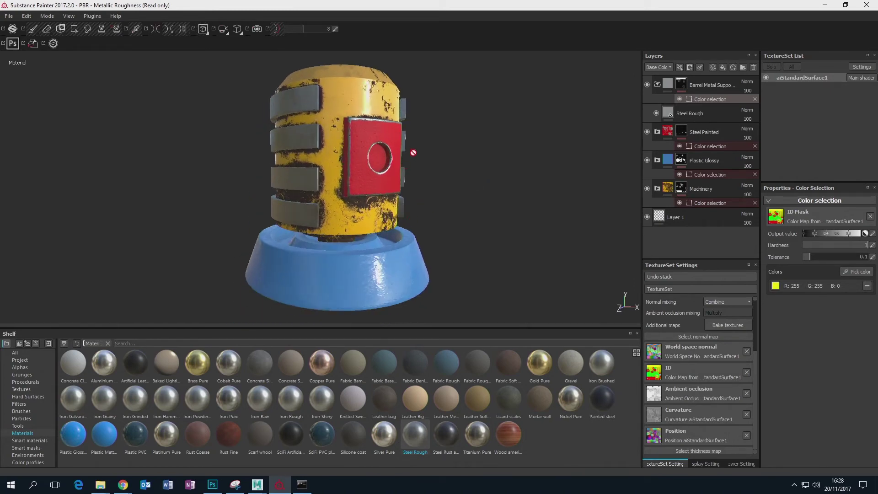
pyautogui.keyDown('alt'); pyautogui.moveTo(412, 152); pyautogui.dragTo(447, 145); pyautogui.keyUp('alt')
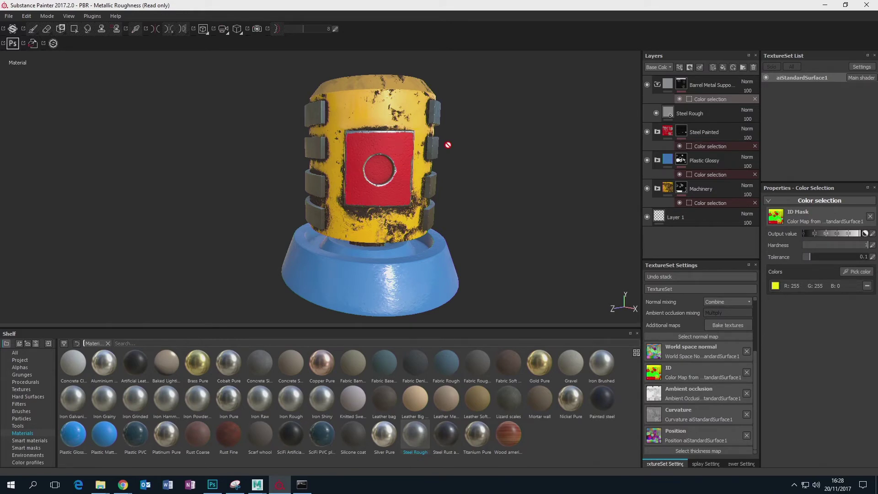
pyautogui.click(656, 83)
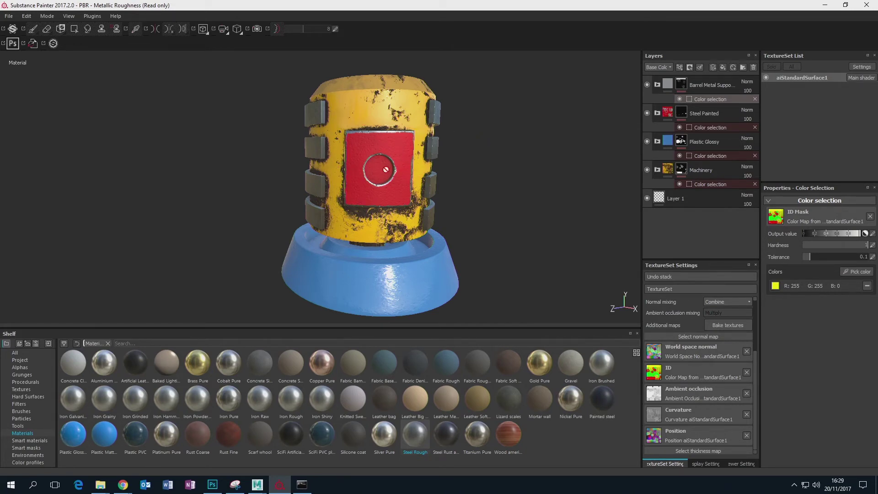
# Add a new paint layer above the Barrel Metal Supports folder and bring its brush material channels into view.
pyautogui.keyDown('alt'); pyautogui.moveTo(409, 169); pyautogui.dragTo(403, 161); pyautogui.keyUp('alt')
pyautogui.scroll(-2, 398, 166)
pyautogui.scroll(6, 393, 161)
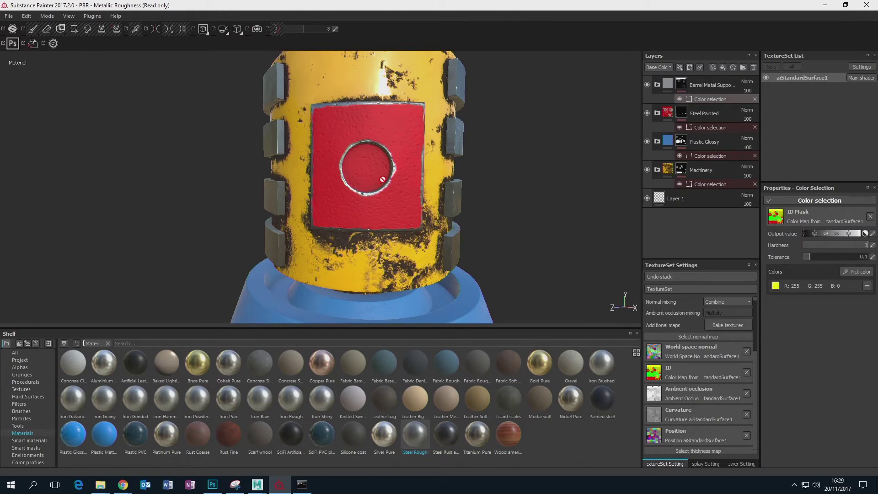
pyautogui.click(696, 85)
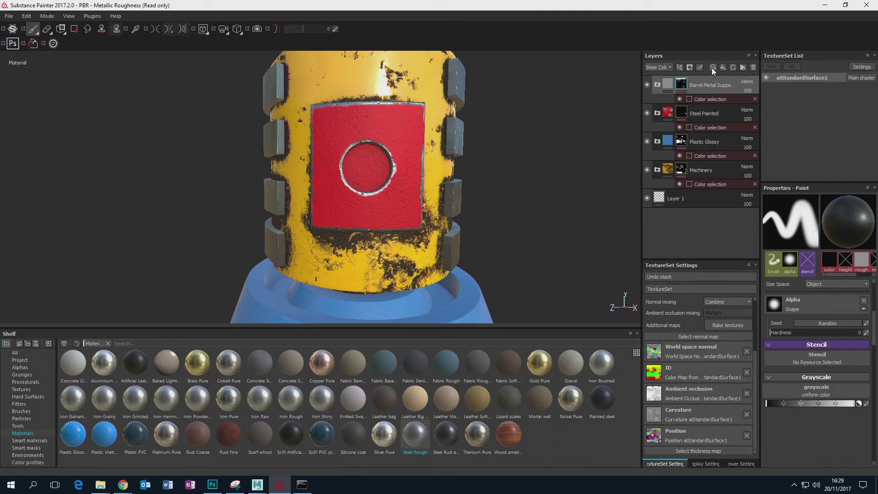
pyautogui.click(711, 68)
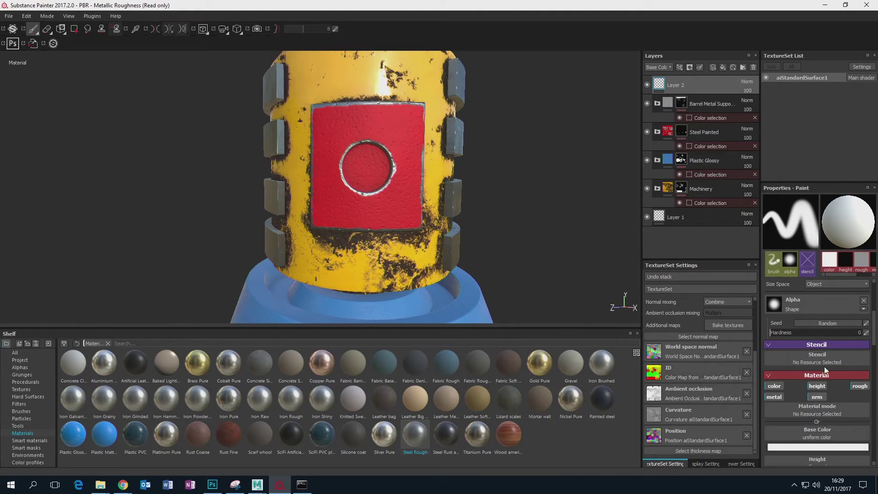
pyautogui.click(859, 387)
pyautogui.moveTo(872, 334); pyautogui.dragTo(875, 344)
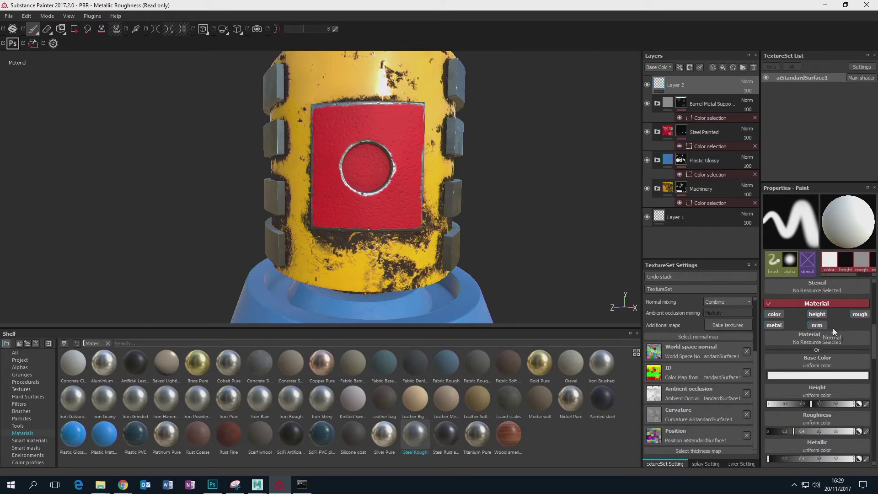
# Browse the Hard Surfaces collection for a fan-shaped vent that suits the round recess.
pyautogui.click(29, 396)
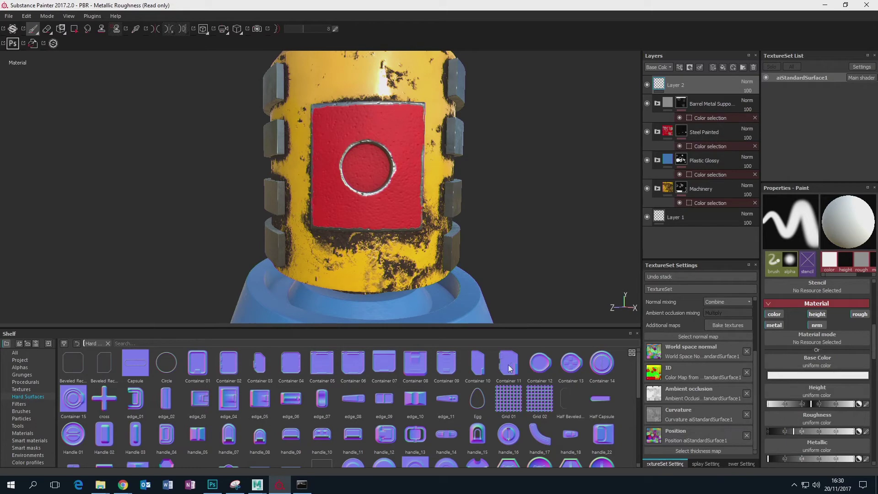
pyautogui.scroll(-5, 263, 372)
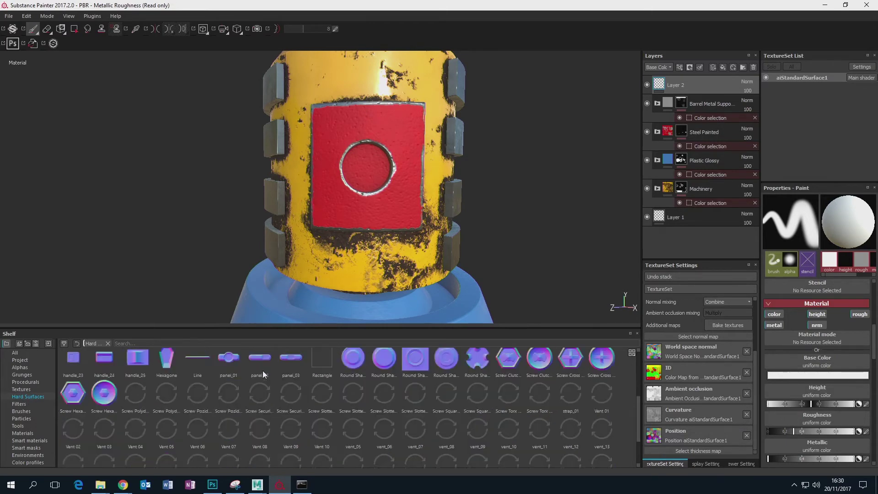
pyautogui.scroll(5, 266, 375)
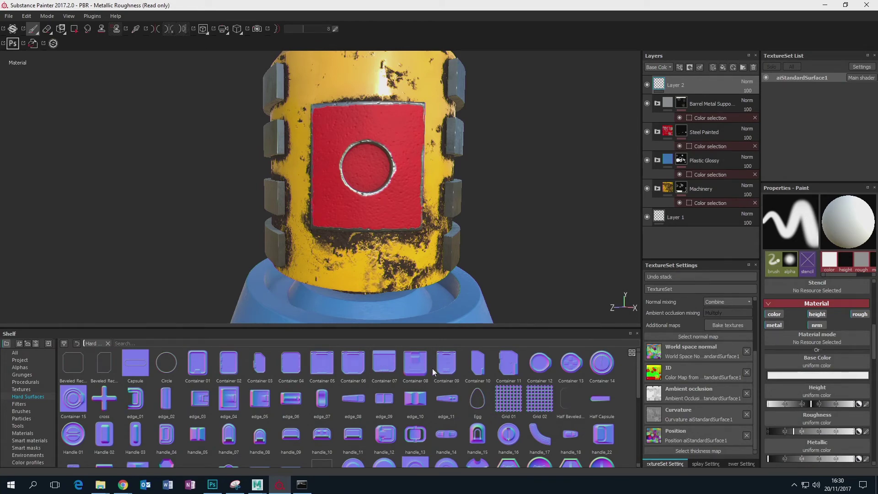
pyautogui.scroll(-5, 322, 376)
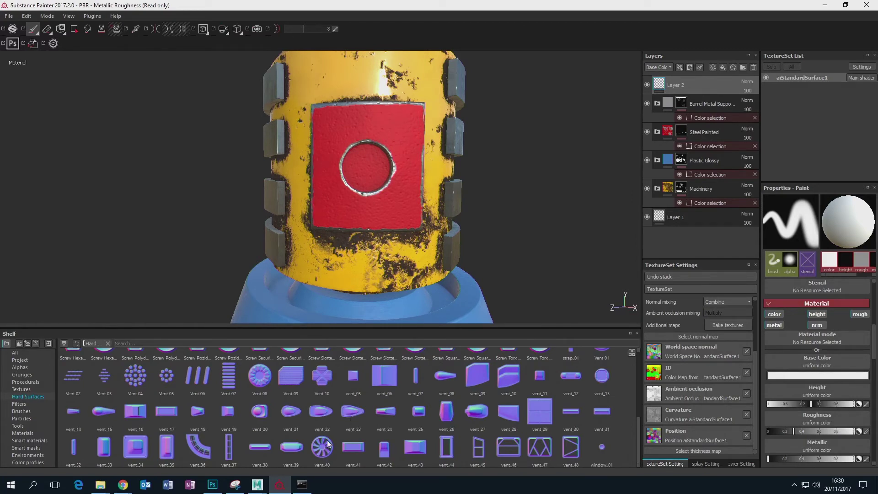
pyautogui.moveTo(327, 448)
pyautogui.scroll(1, 640, 435)
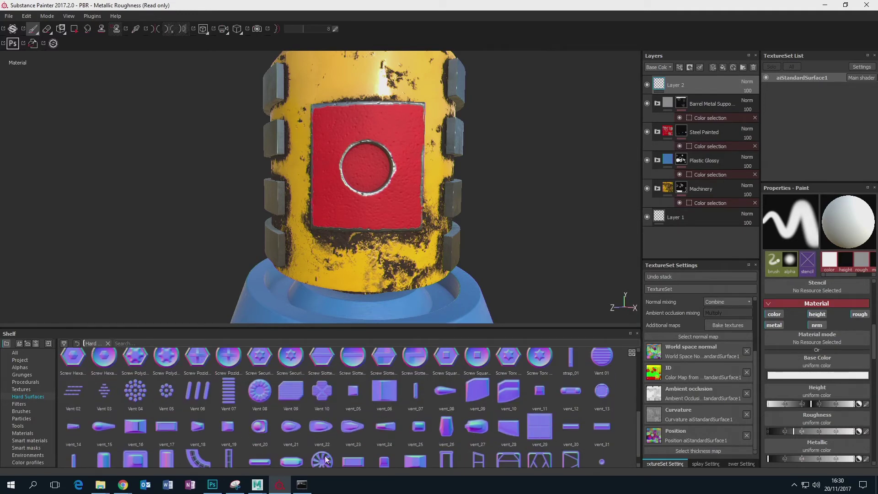
pyautogui.scroll(-1, 328, 444)
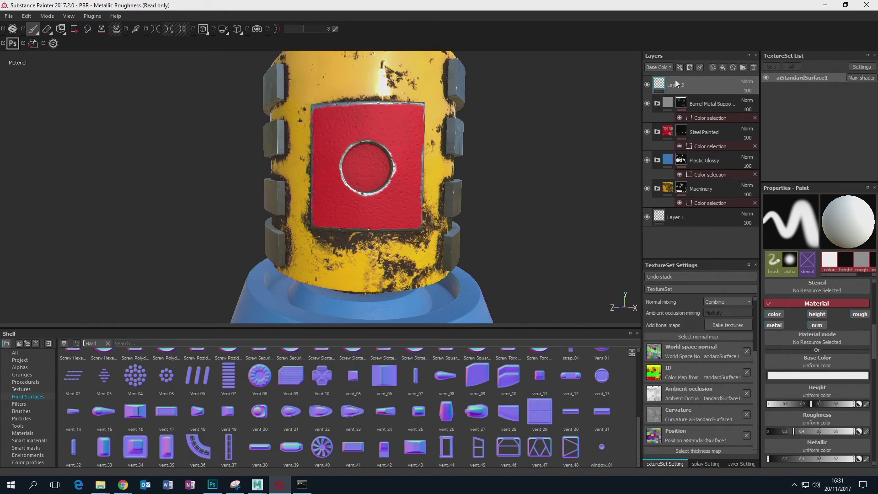
# Limit the brush material to the normal channel and assign vent_40 as its normal map.
pyautogui.click(816, 325)
pyautogui.click(774, 326)
pyautogui.click(774, 314)
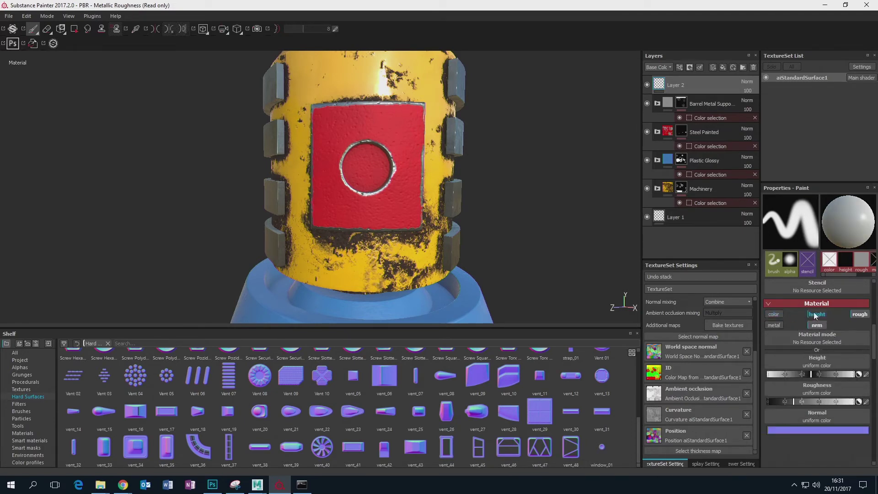
pyautogui.click(815, 314)
pyautogui.click(859, 314)
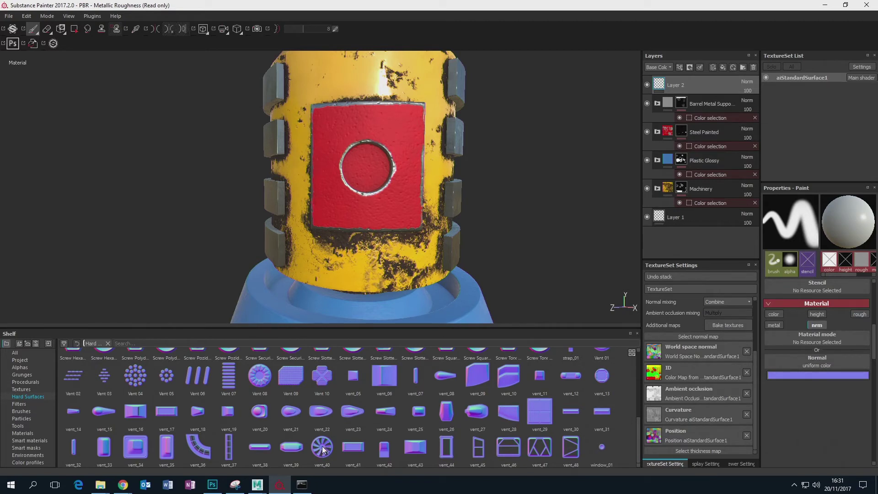
pyautogui.moveTo(322, 450); pyautogui.dragTo(827, 359)
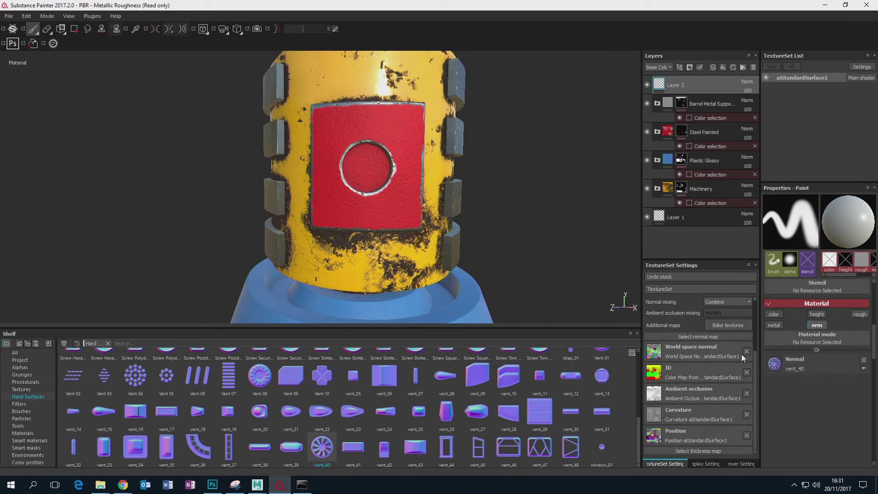
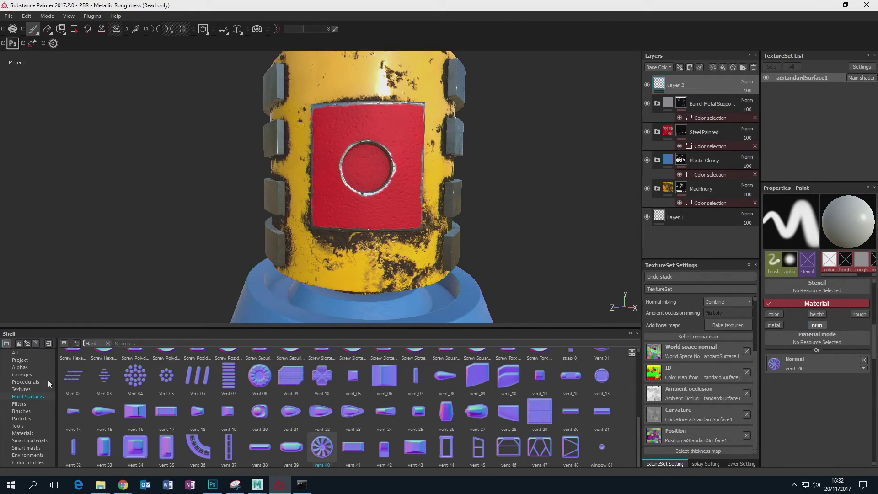
# Choose the Default Hard brush and remove its Shape alpha.
pyautogui.click(22, 411)
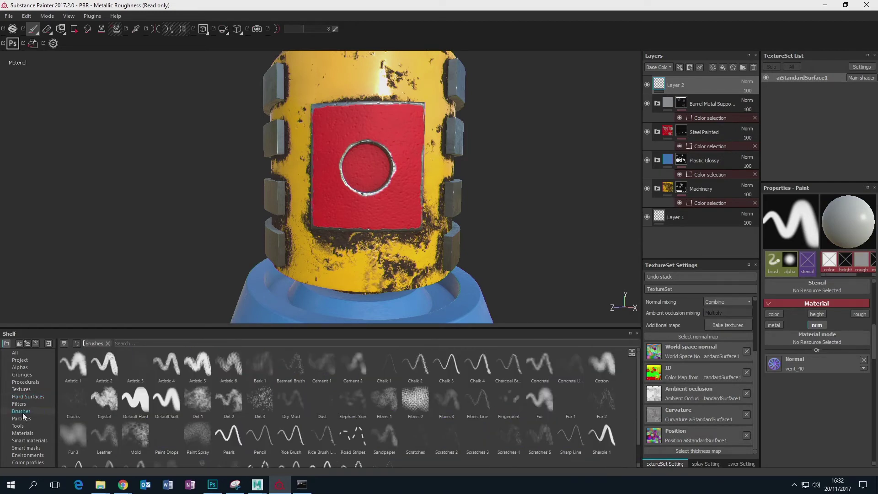
pyautogui.click(137, 401)
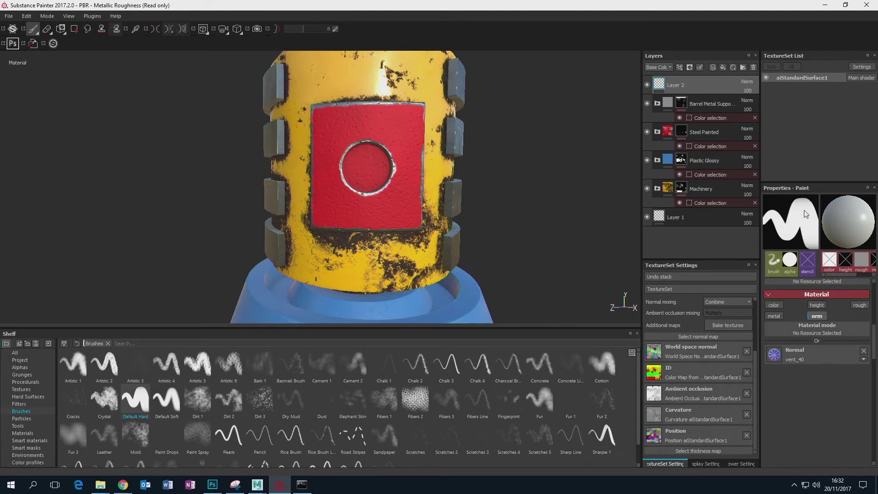
pyautogui.moveTo(874, 335); pyautogui.dragTo(875, 310)
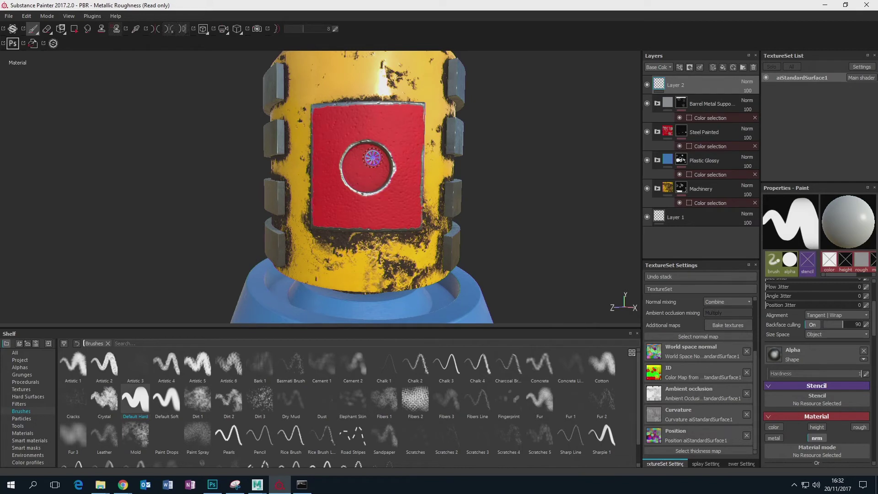
pyautogui.click(864, 351)
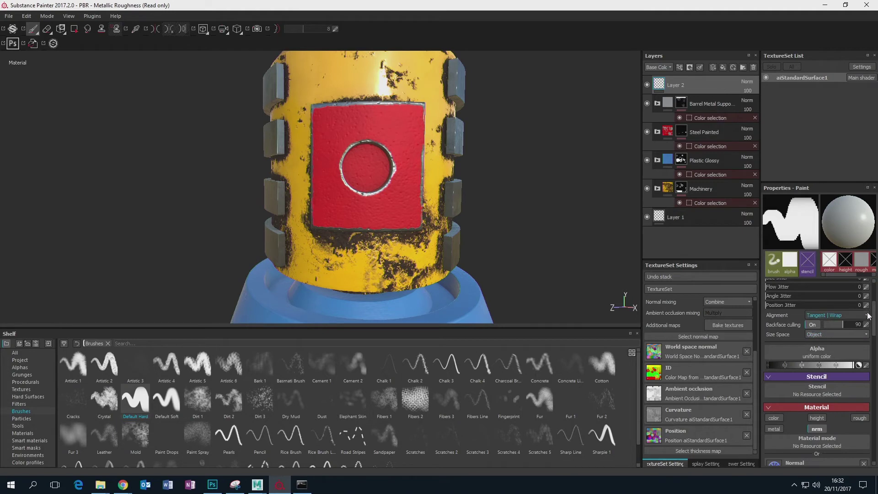
# Enlarge the brush to size 29.45 and stamp the fan vent into the circular recess of the red plate.
pyautogui.scroll(5, 874, 315)
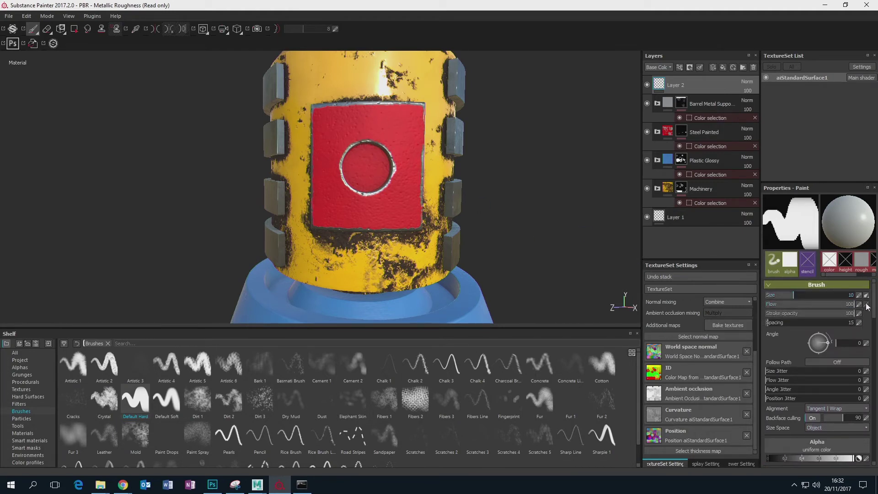
pyautogui.scroll(-3, 875, 338)
pyautogui.scroll(3, 872, 356)
pyautogui.moveTo(794, 297); pyautogui.dragTo(812, 295)
pyautogui.click(808, 296)
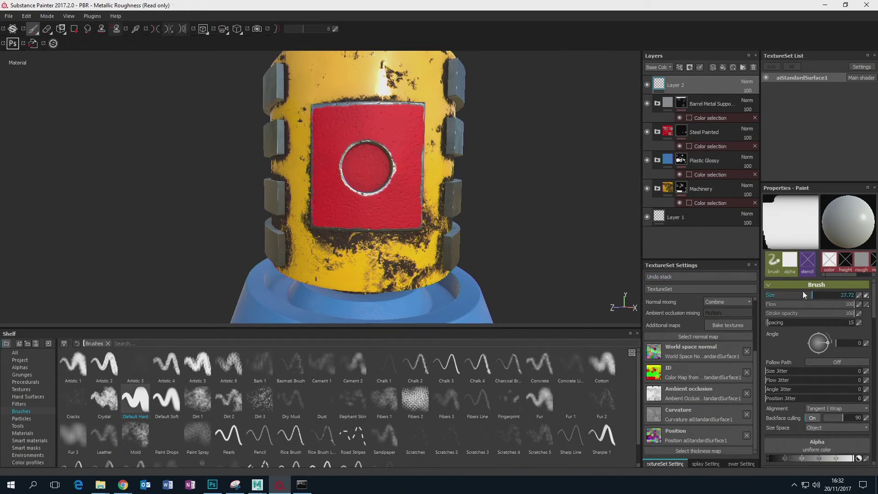
pyautogui.click(806, 296)
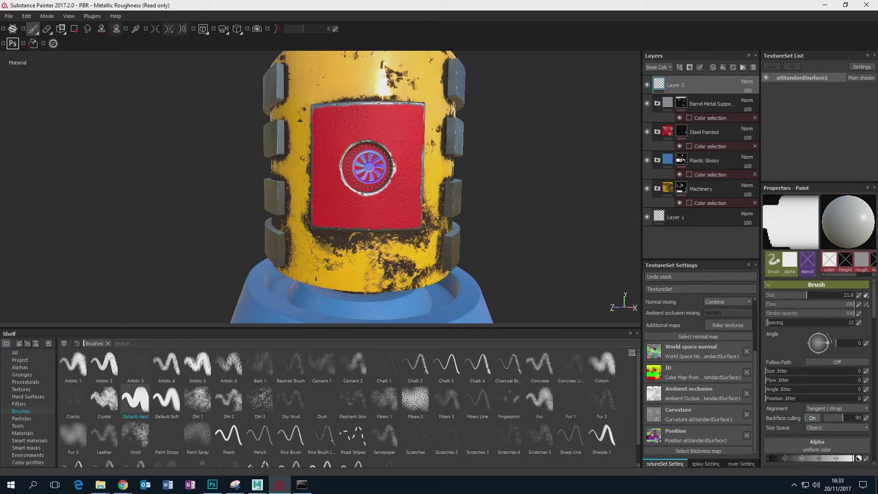
pyautogui.press('ctrl')
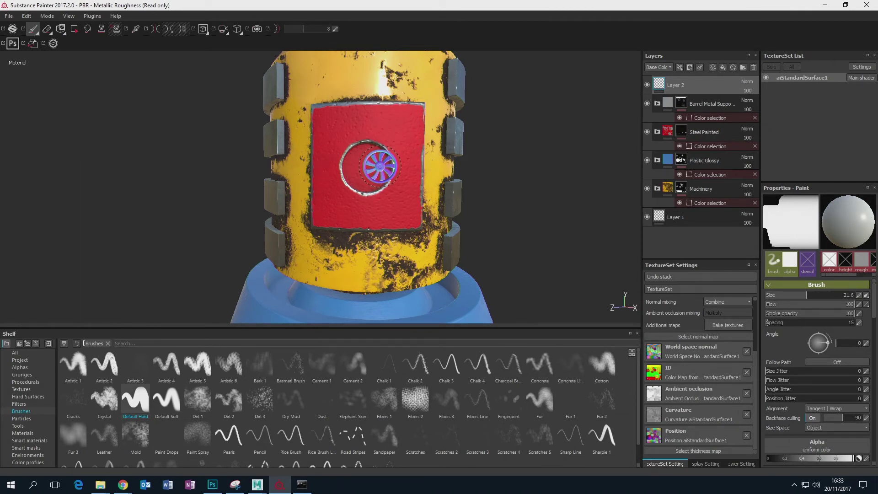
pyautogui.press('ctrl')
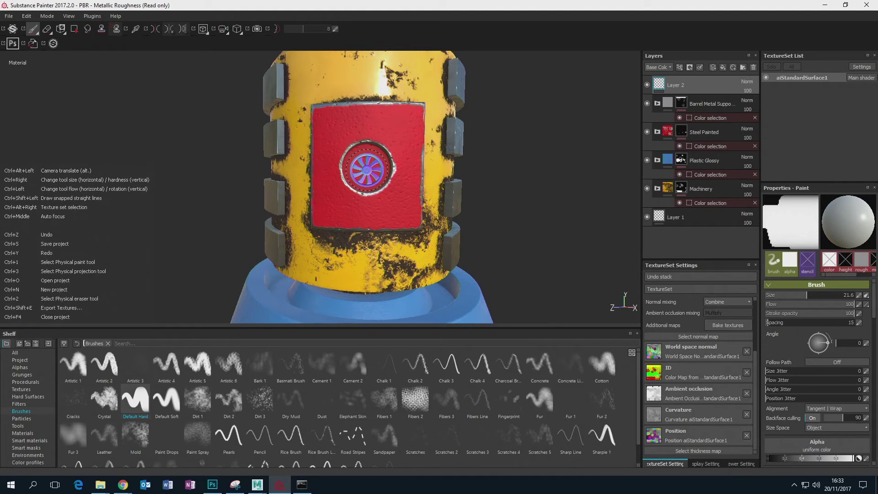
pyautogui.moveTo(367, 170)
pyautogui.keyDown('ctrl'); pyautogui.mouseDown(button='right')
pyautogui.moveTo(414, 170)
pyautogui.moveTo(379, 171)
pyautogui.mouseUp(button='right'); pyautogui.keyUp('ctrl')
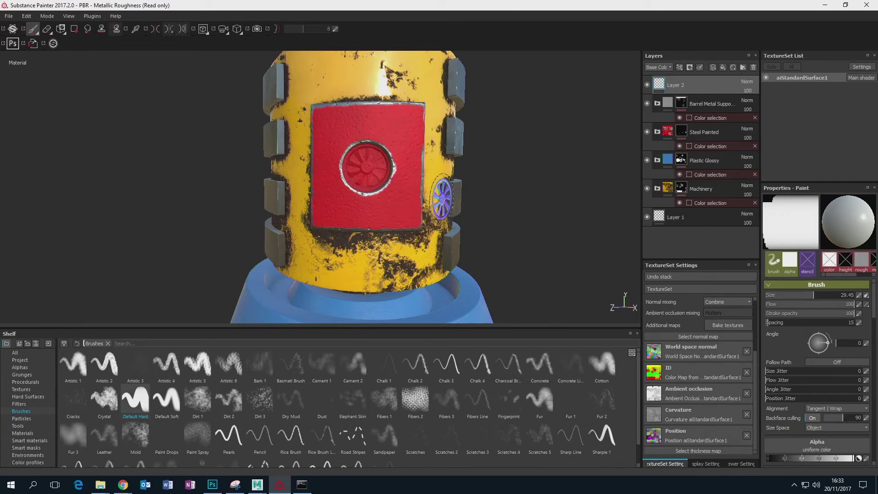
# Examine the stamped fan in the recess close up and from different angles, along with the brush's normal channel.
pyautogui.moveTo(453, 200)
pyautogui.keyDown('alt'); pyautogui.mouseDown()
pyautogui.moveTo(508, 187)
pyautogui.moveTo(410, 194)
pyautogui.moveTo(468, 189)
pyautogui.moveTo(423, 215)
pyautogui.moveTo(420, 201)
pyautogui.mouseUp(); pyautogui.keyUp('alt')
pyautogui.scroll(-3, 427, 188)
pyautogui.scroll(8, 428, 190)
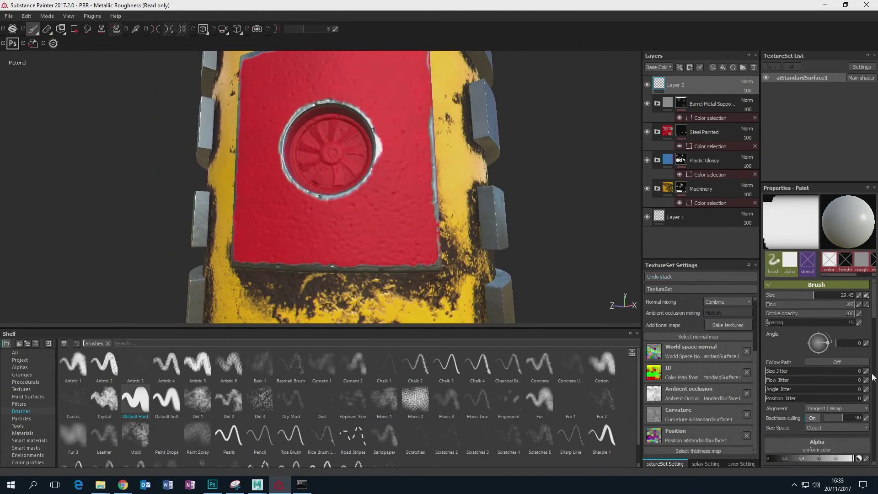
pyautogui.scroll(-5, 874, 316)
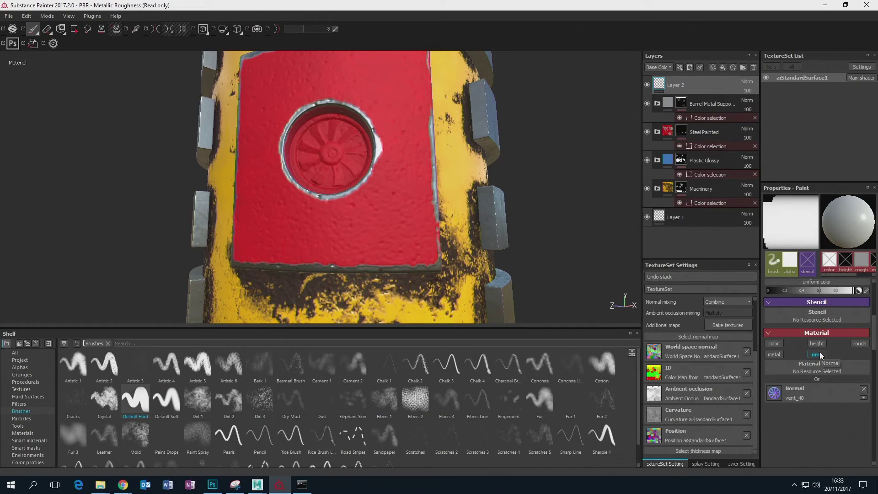
pyautogui.click(817, 354)
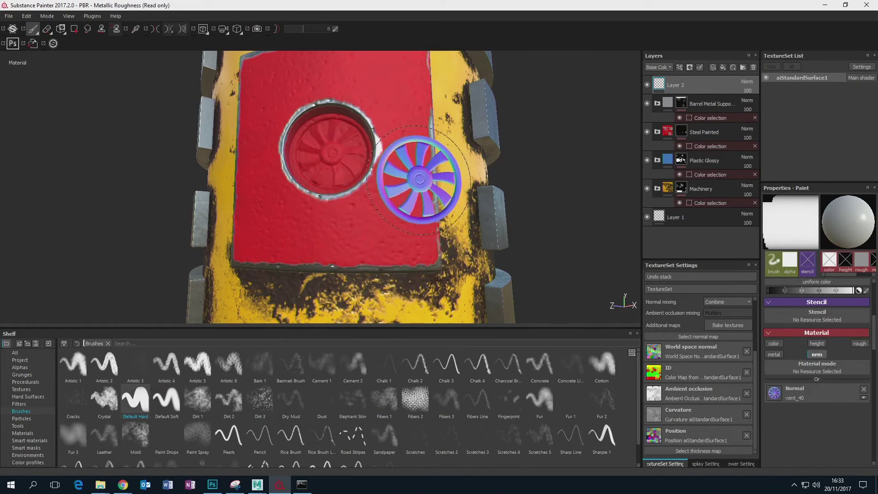
pyautogui.moveTo(420, 163)
pyautogui.keyDown('alt'); pyautogui.mouseDown()
pyautogui.moveTo(411, 158)
pyautogui.moveTo(427, 157)
pyautogui.mouseUp(); pyautogui.keyUp('alt')
pyautogui.click(331, 159)
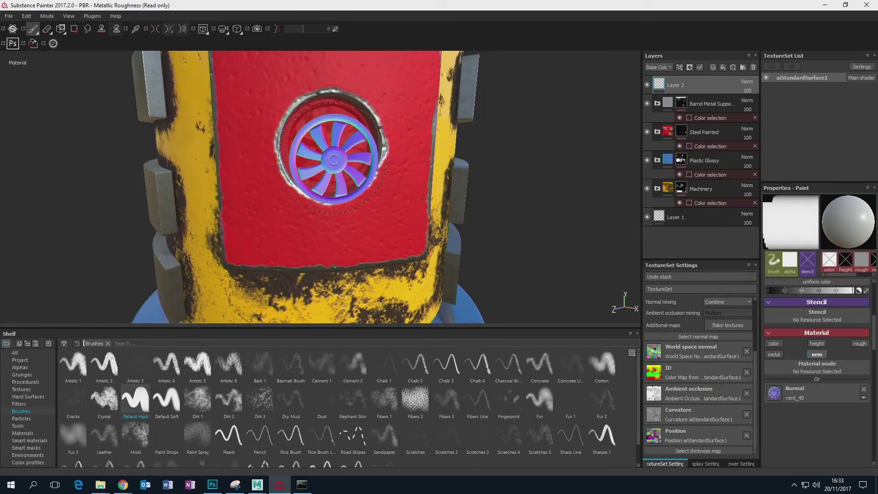
# Rename the new paint layer as "Fan".
pyautogui.doubleClick(681, 87)
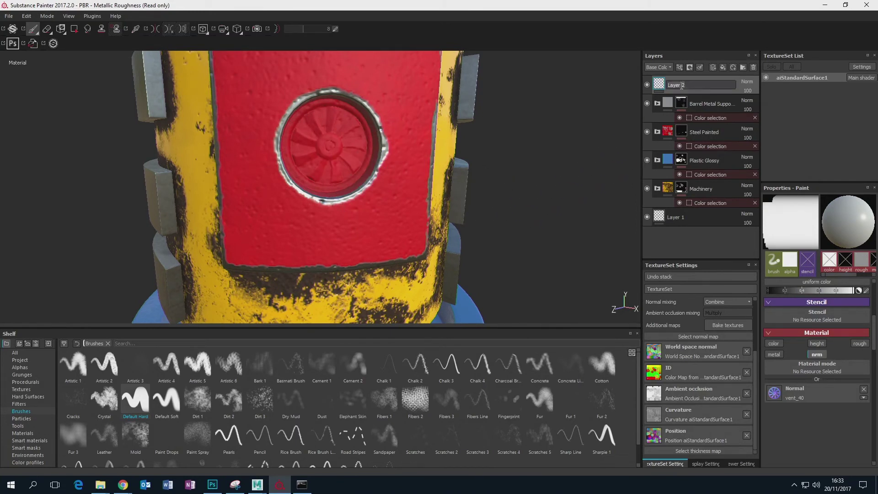
pyautogui.write('Fan')
pyautogui.press('Return')
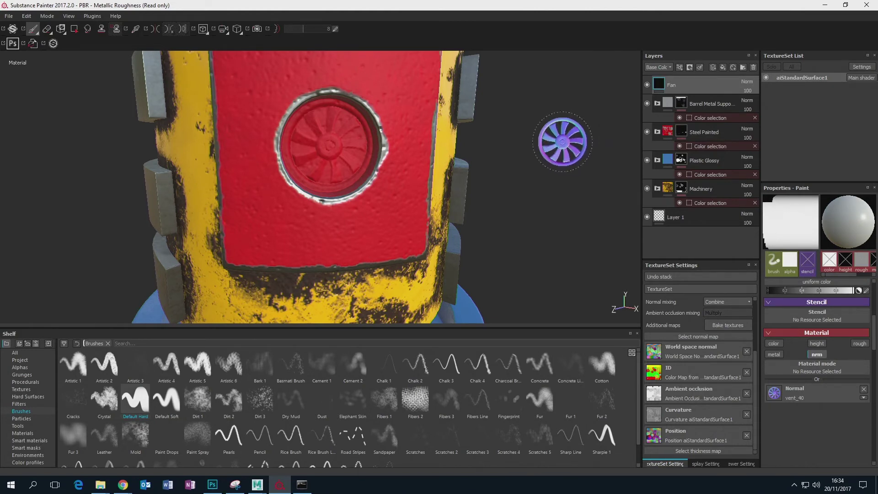
# Add a filter to the Fan layer and assign MatFx Detail Edge Wear to it.
pyautogui.keyDown('alt'); pyautogui.moveTo(547, 157); pyautogui.dragTo(511, 147); pyautogui.keyUp('alt')
pyautogui.moveTo(511, 147)
pyautogui.keyDown('alt'); pyautogui.mouseDown(button='right')
pyautogui.moveTo(520, 141)
pyautogui.moveTo(503, 148)
pyautogui.mouseUp(button='right'); pyautogui.keyUp('alt')
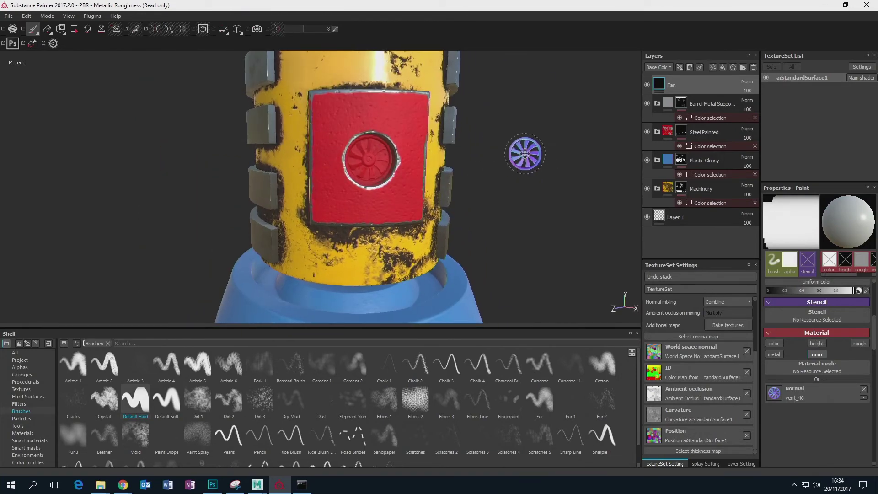
pyautogui.keyDown('alt'); pyautogui.moveTo(523, 152); pyautogui.dragTo(530, 173, button='middle'); pyautogui.keyUp('alt')
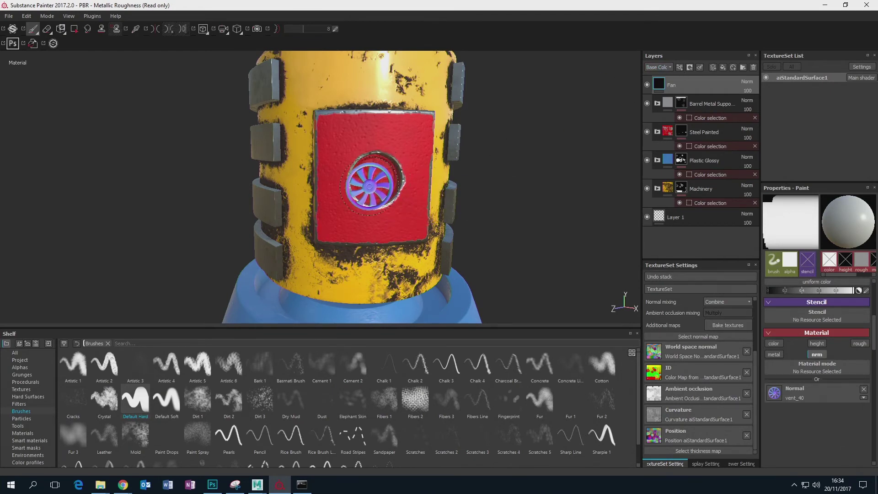
pyautogui.click(680, 68)
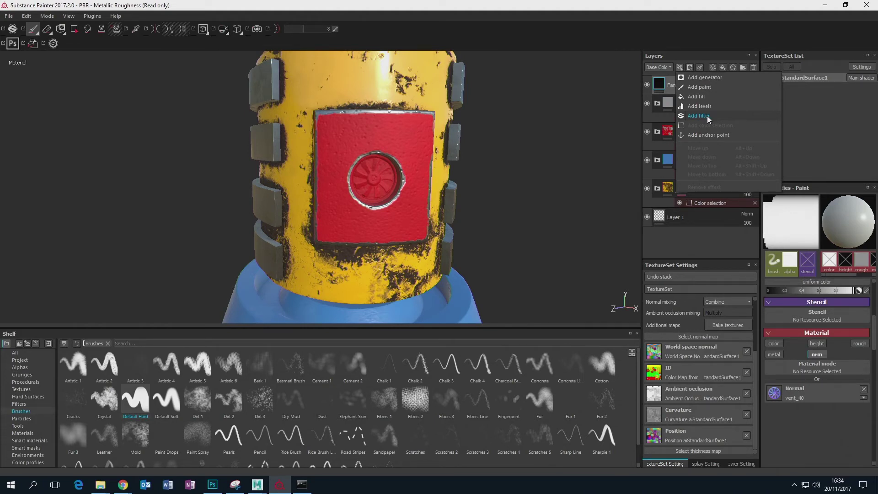
pyautogui.click(707, 117)
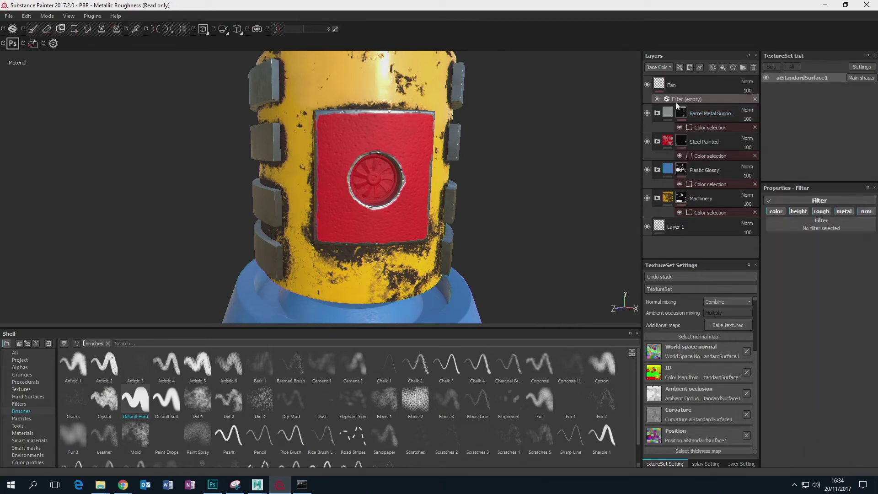
pyautogui.click(825, 223)
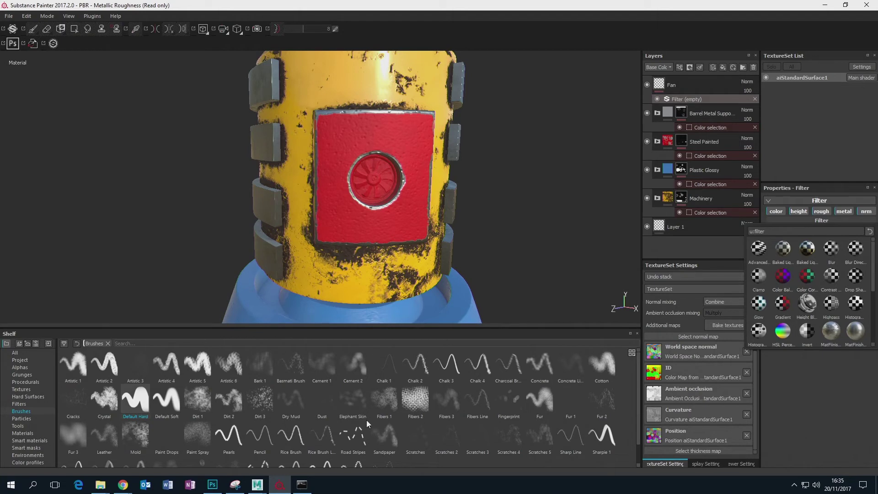
pyautogui.moveTo(873, 264); pyautogui.dragTo(873, 311)
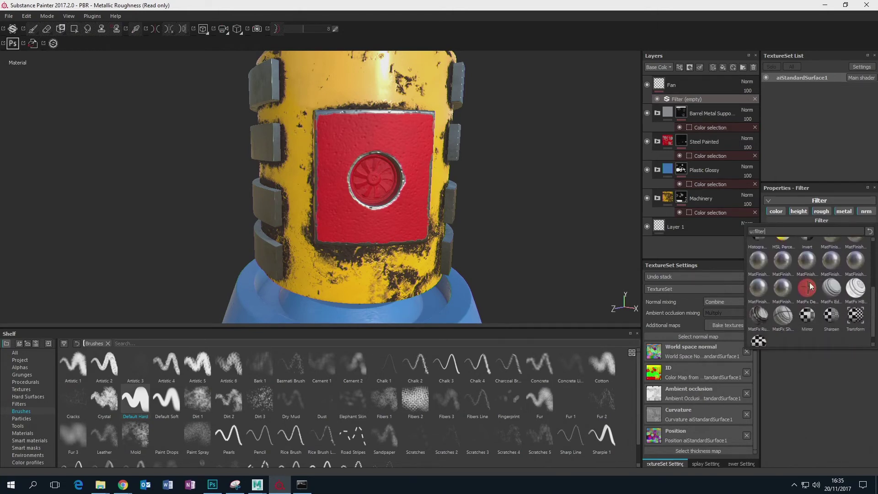
pyautogui.moveTo(795, 286)
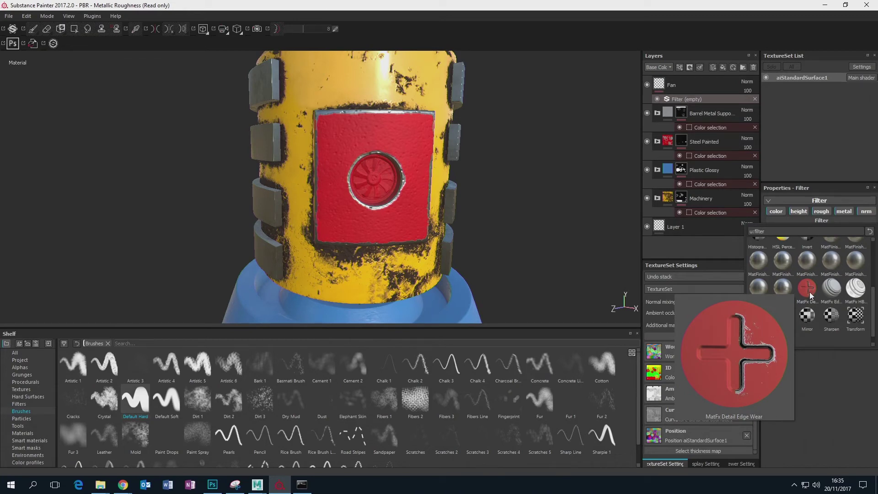
pyautogui.click(809, 291)
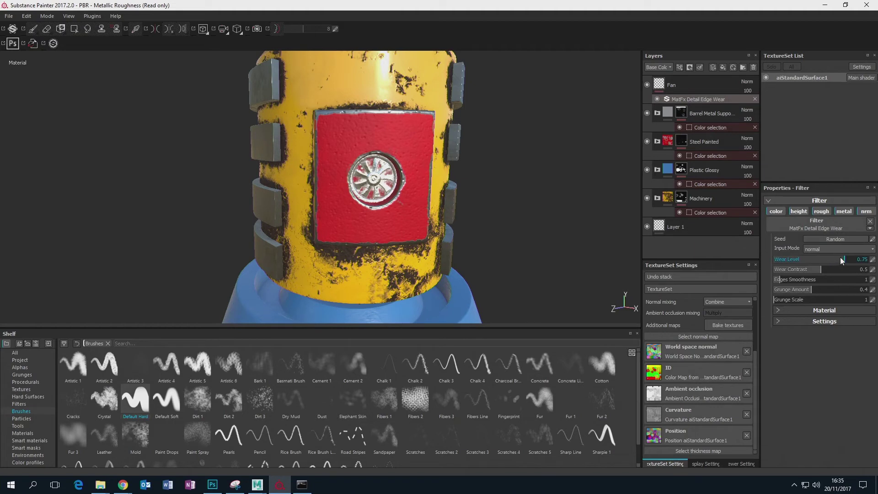
# Set the edge wear filter's Wear Level to 0.56 and Wear Contrast to 0.31.
pyautogui.moveTo(840, 258); pyautogui.dragTo(819, 265)
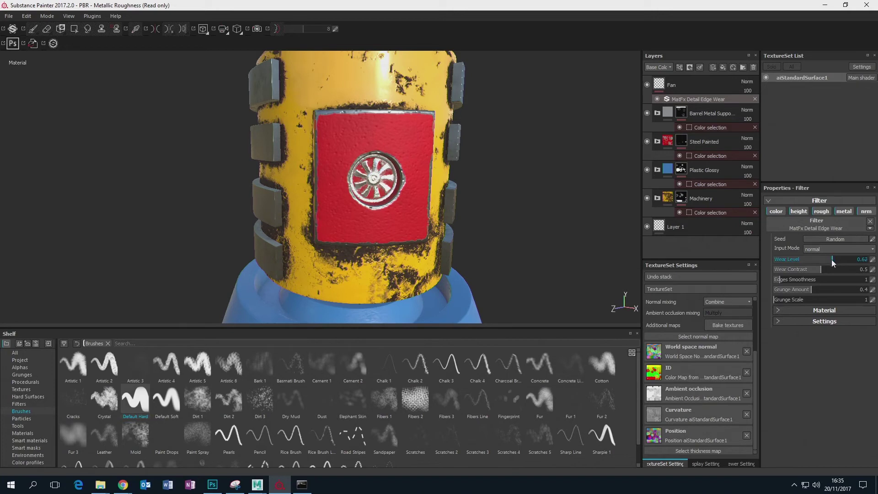
pyautogui.moveTo(832, 259); pyautogui.dragTo(826, 259)
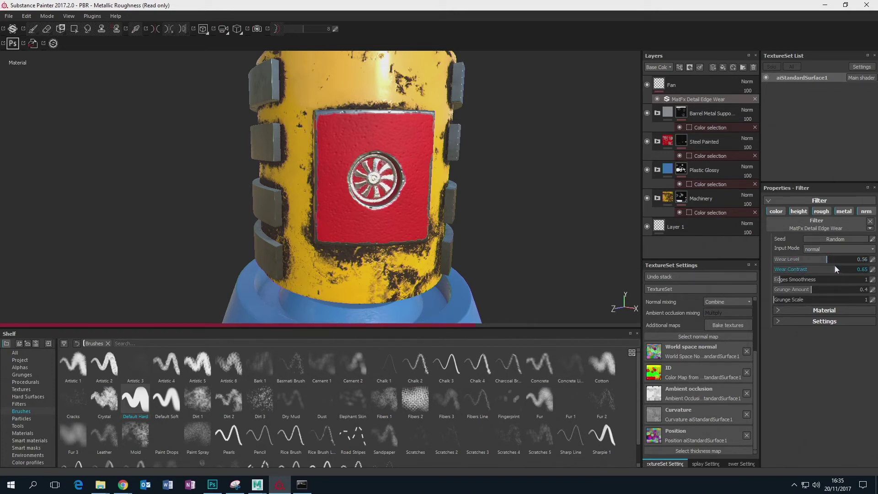
pyautogui.moveTo(835, 266); pyautogui.dragTo(807, 269)
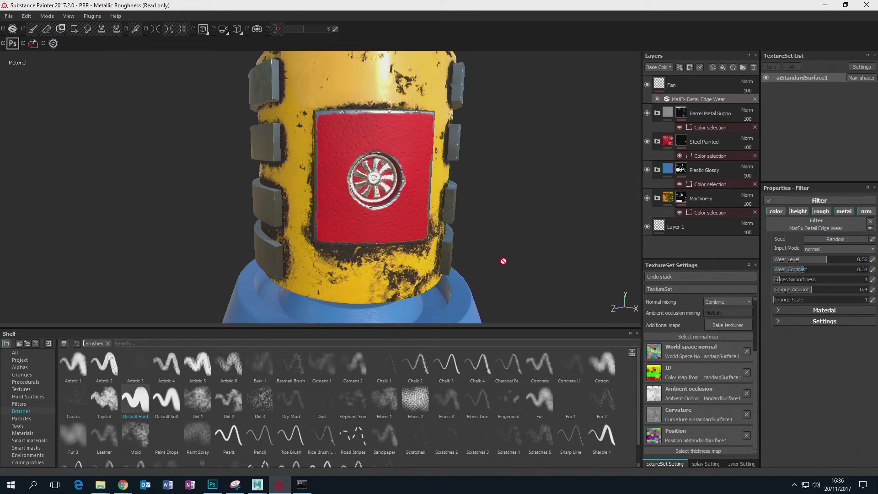
# Open the texture export settings, choose the Arnold 5 (AiStandard) config and expand the aiStandardSurface1 texture set's map list.
pyautogui.moveTo(512, 206)
pyautogui.keyDown('alt'); pyautogui.mouseDown()
pyautogui.moveTo(498, 203)
pyautogui.moveTo(519, 202)
pyautogui.moveTo(508, 222)
pyautogui.moveTo(558, 244)
pyautogui.moveTo(526, 220)
pyautogui.moveTo(524, 251)
pyautogui.moveTo(521, 211)
pyautogui.moveTo(499, 200)
pyautogui.mouseUp(); pyautogui.keyUp('alt')
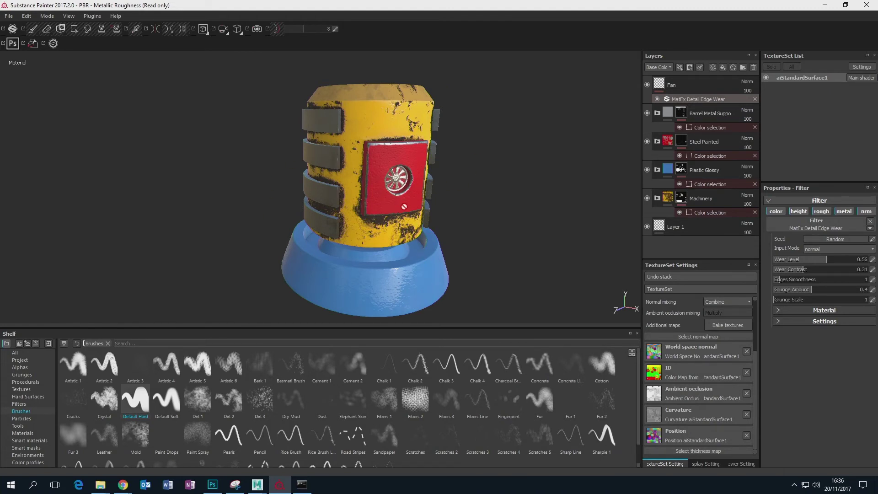
pyautogui.keyDown('alt'); pyautogui.moveTo(432, 167); pyautogui.dragTo(423, 195); pyautogui.keyUp('alt')
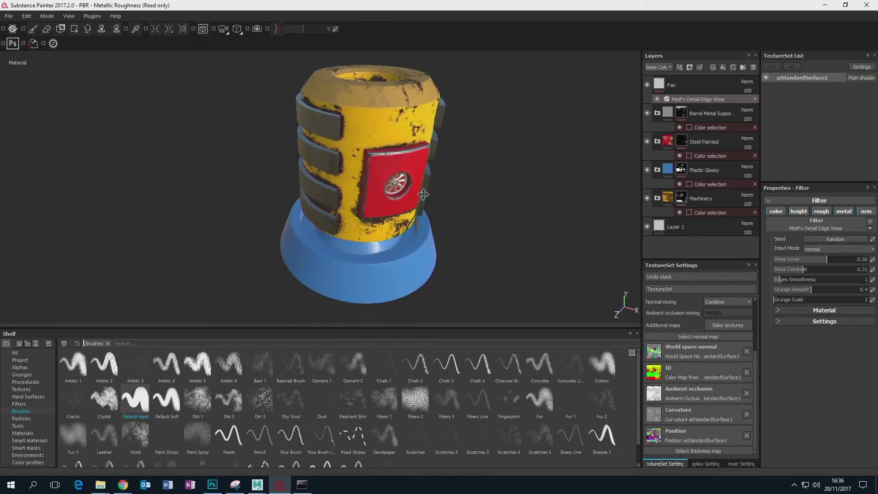
pyautogui.keyDown('alt'); pyautogui.moveTo(423, 195); pyautogui.dragTo(395, 199, button='middle'); pyautogui.keyUp('alt')
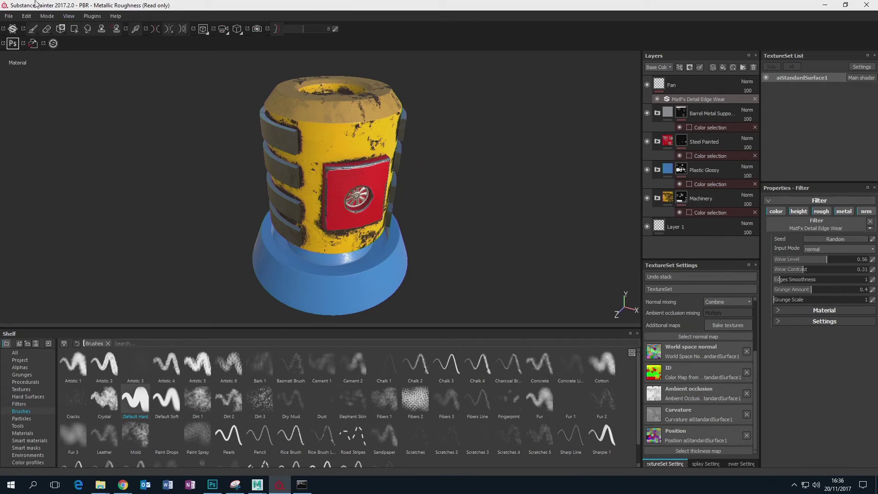
pyautogui.click(10, 17)
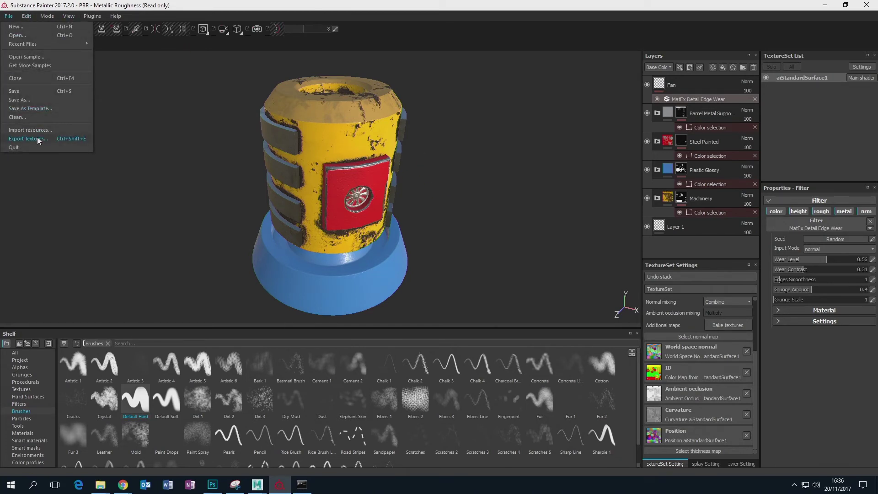
pyautogui.click(427, 142)
pyautogui.rightClick(446, 132)
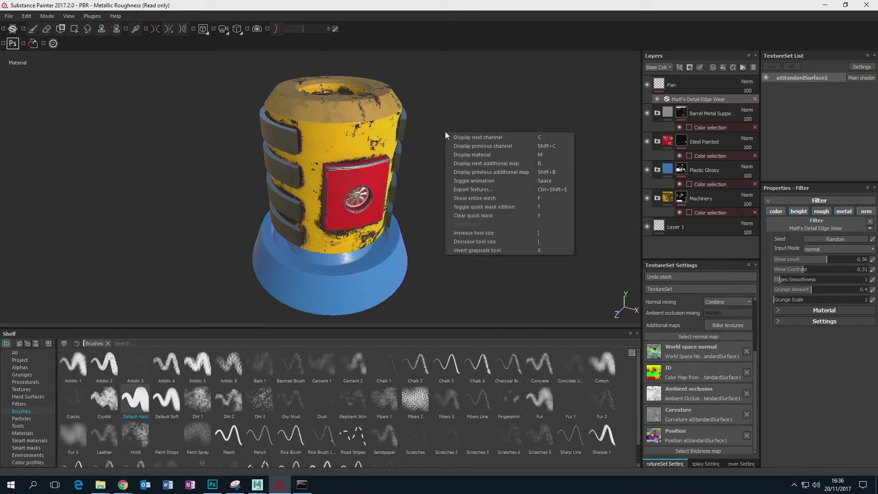
pyautogui.click(478, 189)
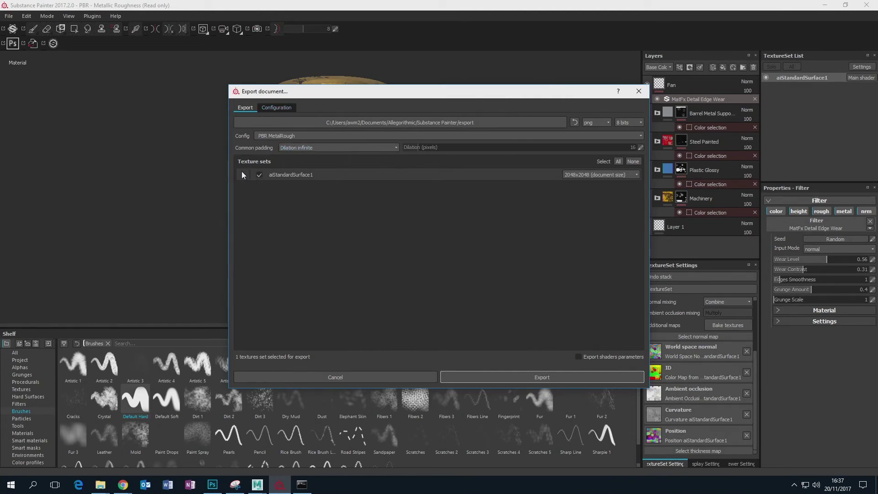
pyautogui.click(290, 135)
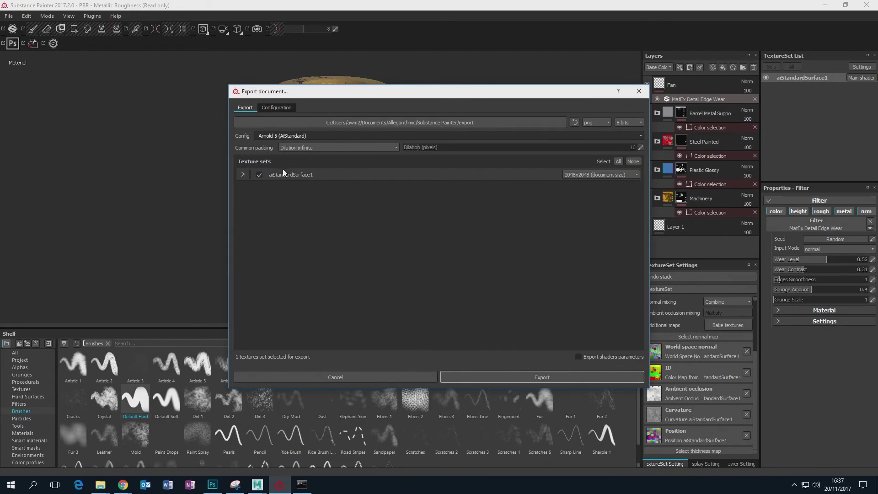
pyautogui.click(243, 175)
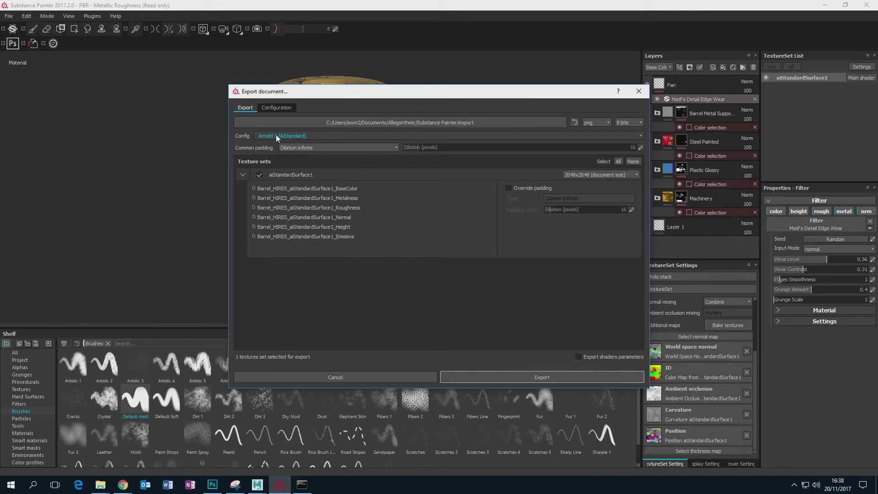
# Duplicate the Arnold 5 (AiStandard) export preset and rename the copy as "Arnold 5CGI".
pyautogui.click(278, 108)
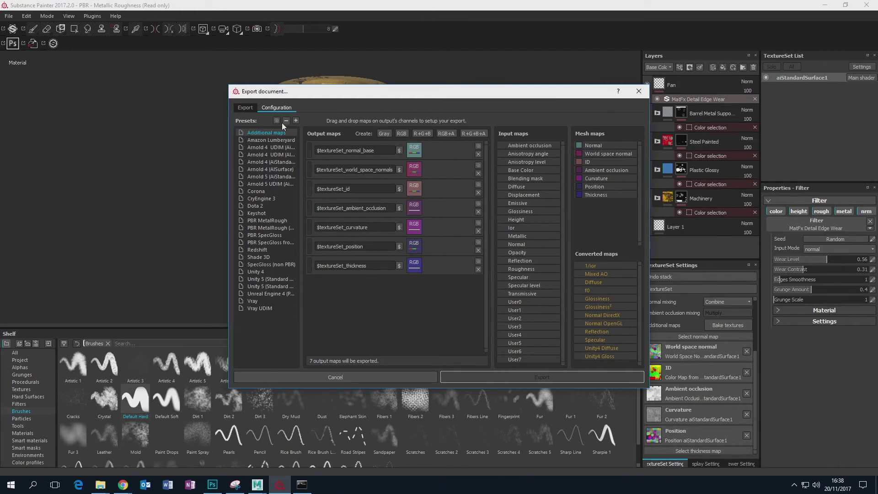
pyautogui.click(246, 108)
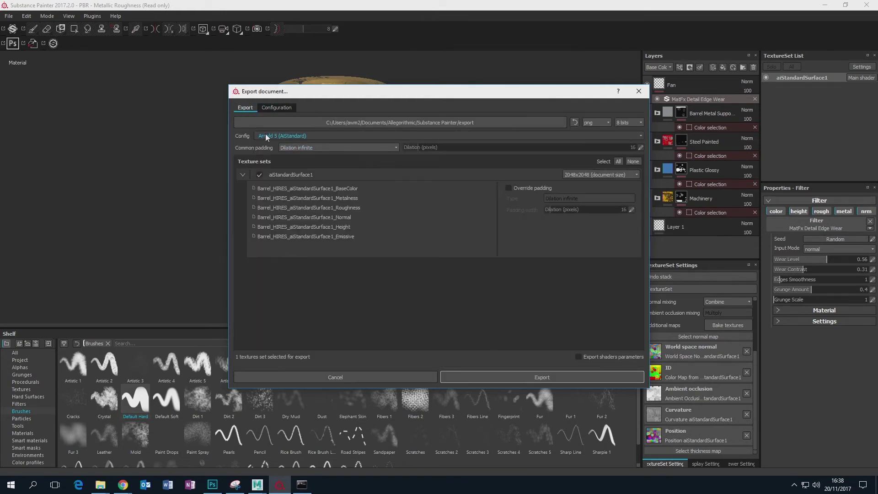
pyautogui.click(276, 107)
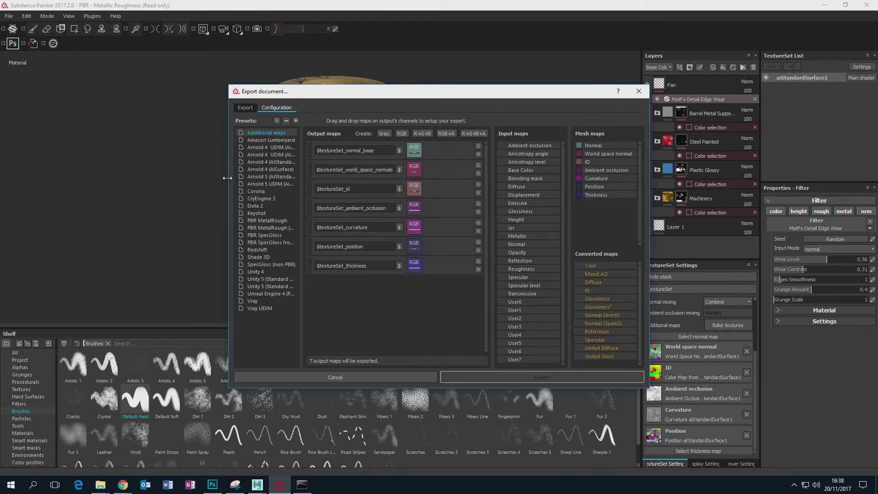
pyautogui.moveTo(227, 178); pyautogui.dragTo(156, 177)
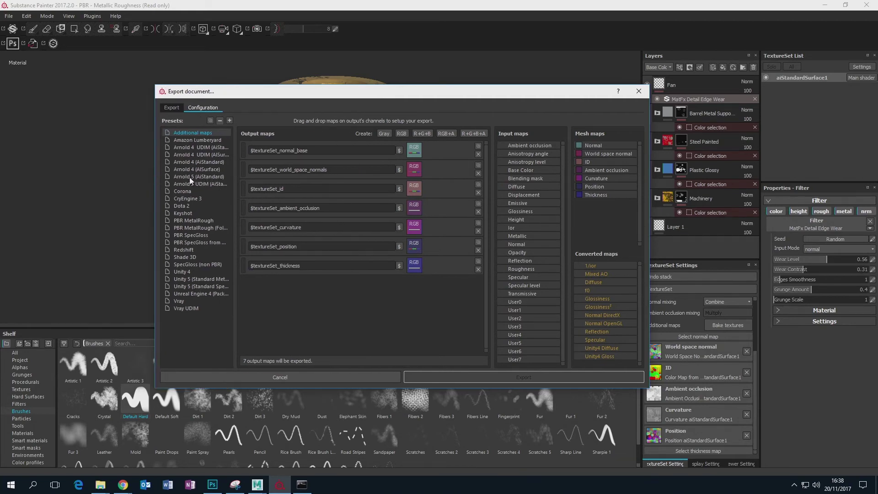
pyautogui.click(189, 177)
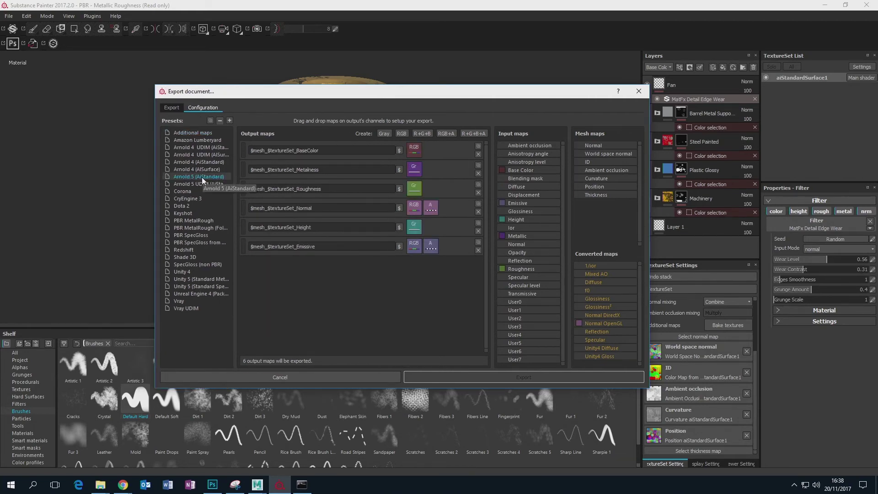
pyautogui.rightClick(202, 177)
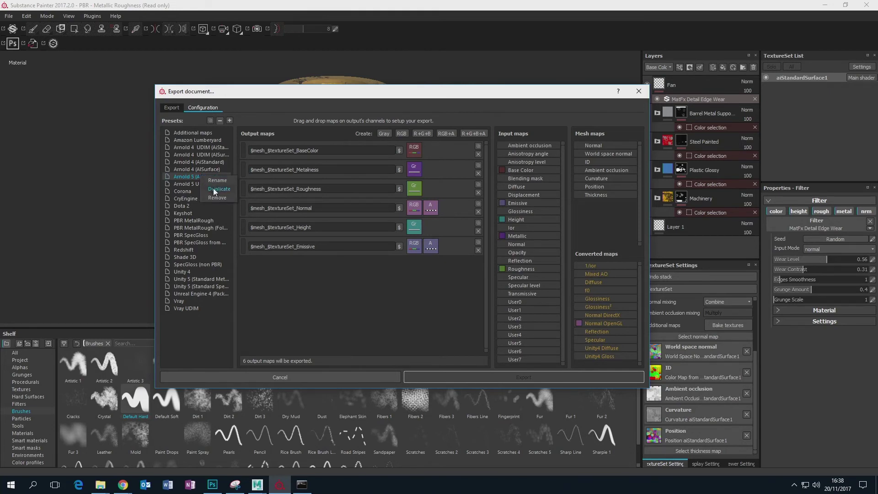
pyautogui.click(213, 187)
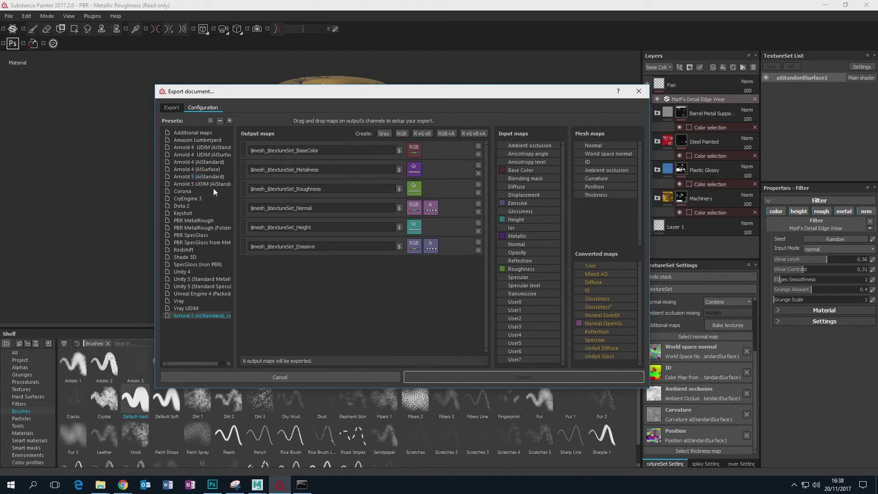
pyautogui.doubleClick(210, 316)
pyautogui.moveTo(196, 316); pyautogui.dragTo(243, 318)
pyautogui.write('CGI')
pyautogui.press('Return')
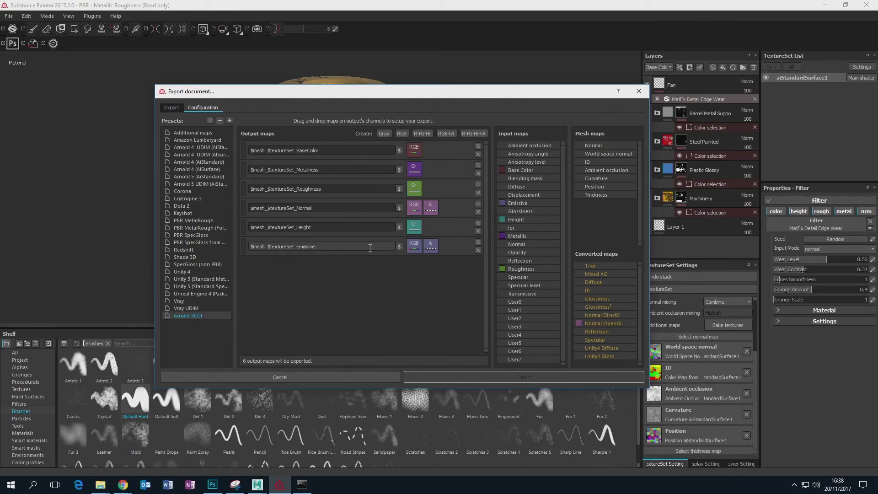
# Remove the Emissive and Height output maps from the Arnold 5CGI preset and select that preset as the export config.
pyautogui.click(478, 250)
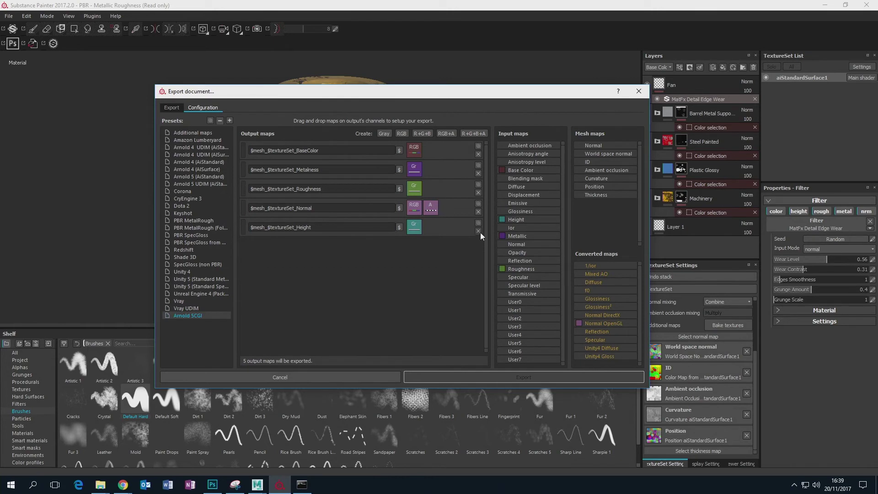
pyautogui.click(479, 231)
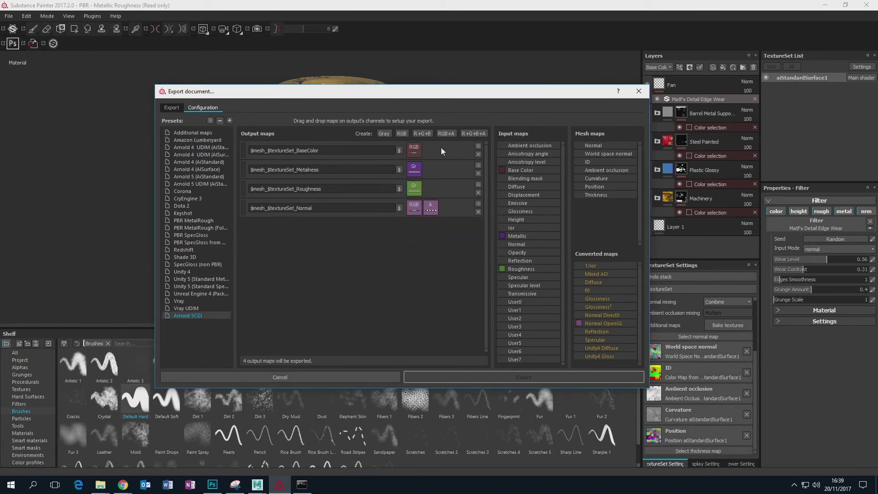
pyautogui.click(171, 108)
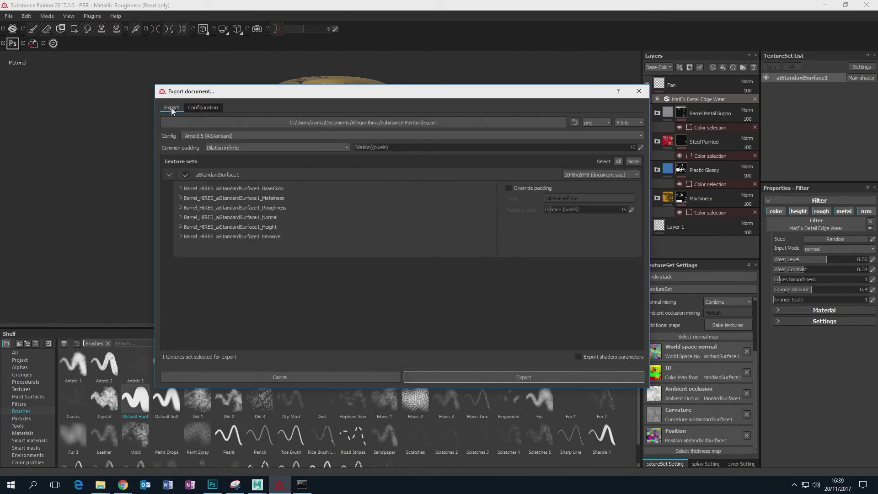
pyautogui.click(197, 135)
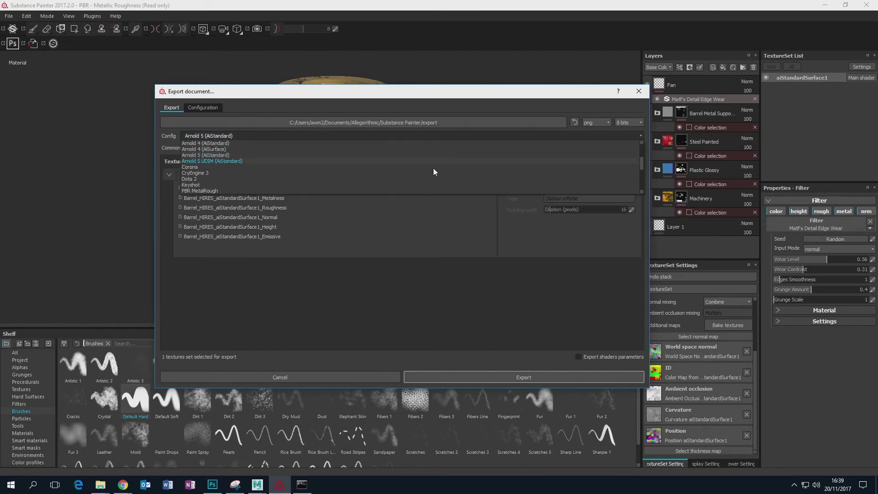
pyautogui.moveTo(642, 163); pyautogui.dragTo(638, 188)
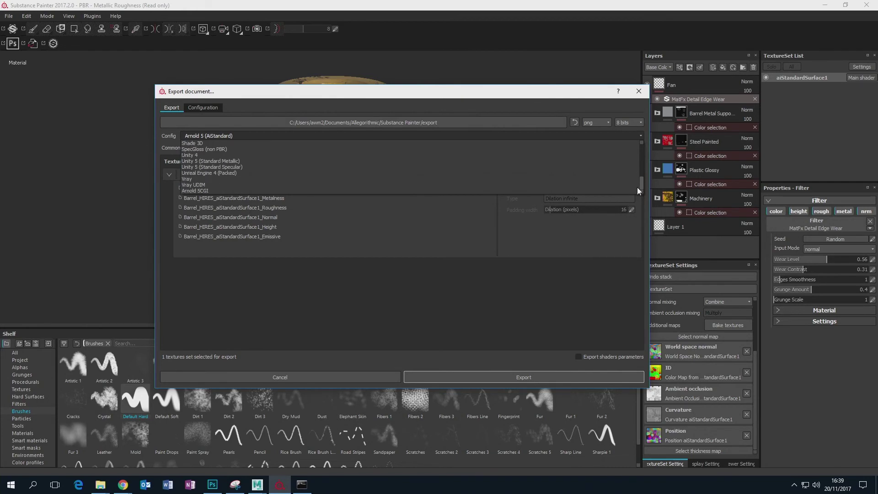
pyautogui.click(204, 192)
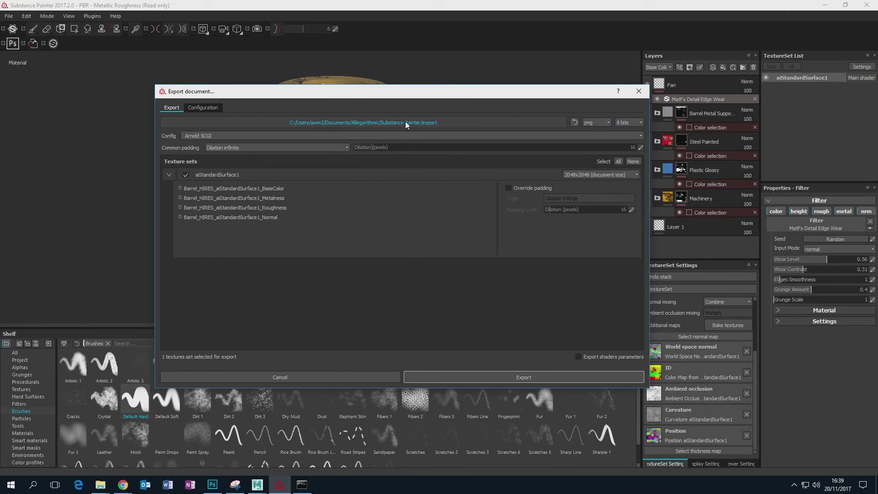
# Set the export destination to the sourceimages folder inside Documents/maya/projects/Substance_lecture/Substance_lecture.
pyautogui.click(427, 122)
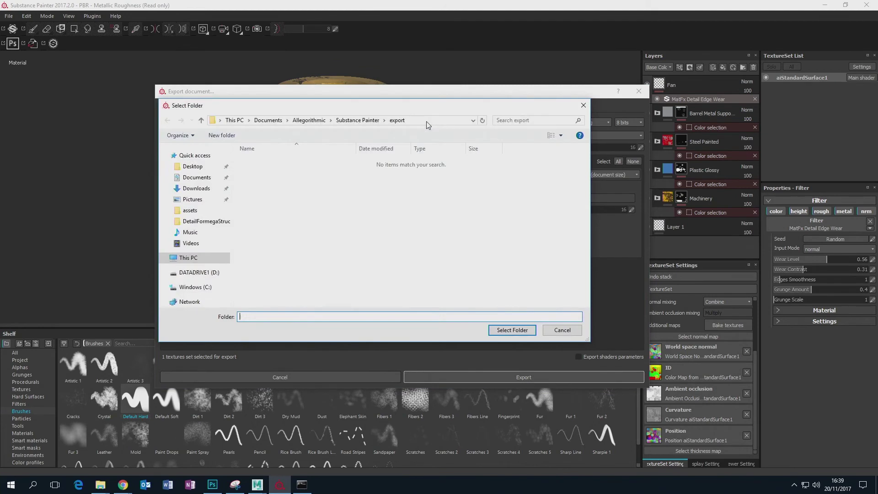
pyautogui.click(197, 180)
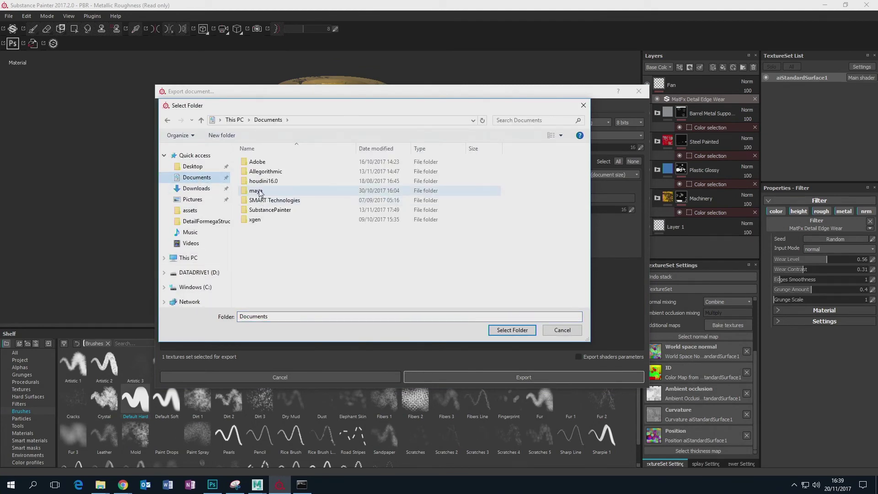
pyautogui.doubleClick(257, 191)
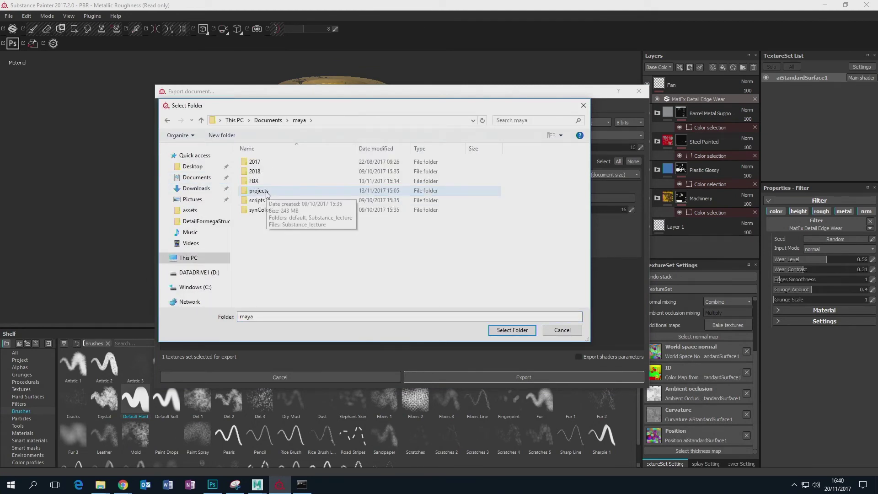
pyautogui.doubleClick(258, 191)
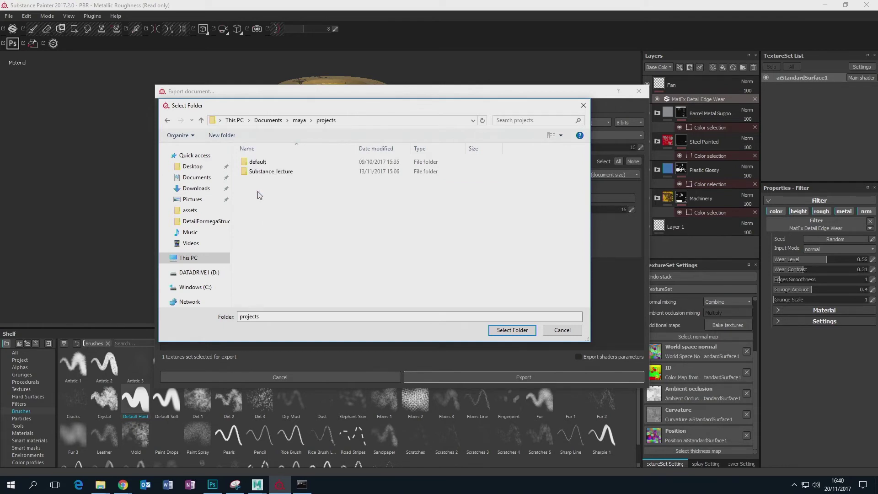
pyautogui.doubleClick(261, 171)
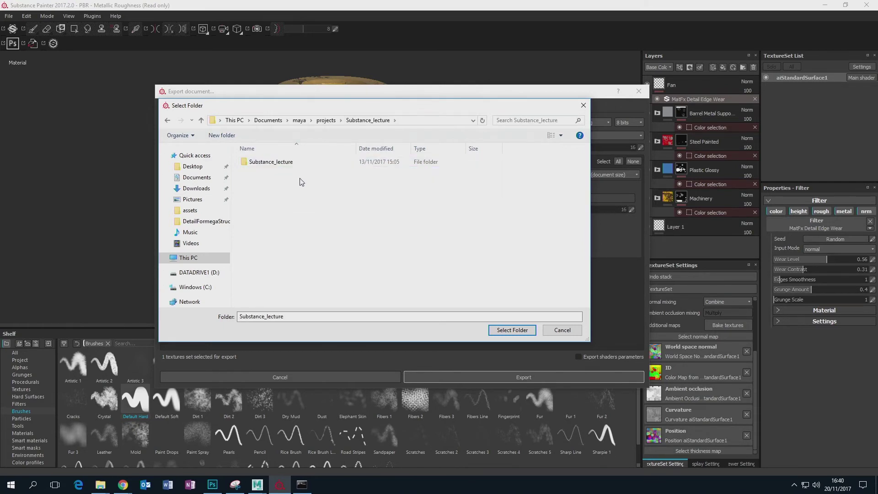
pyautogui.doubleClick(274, 163)
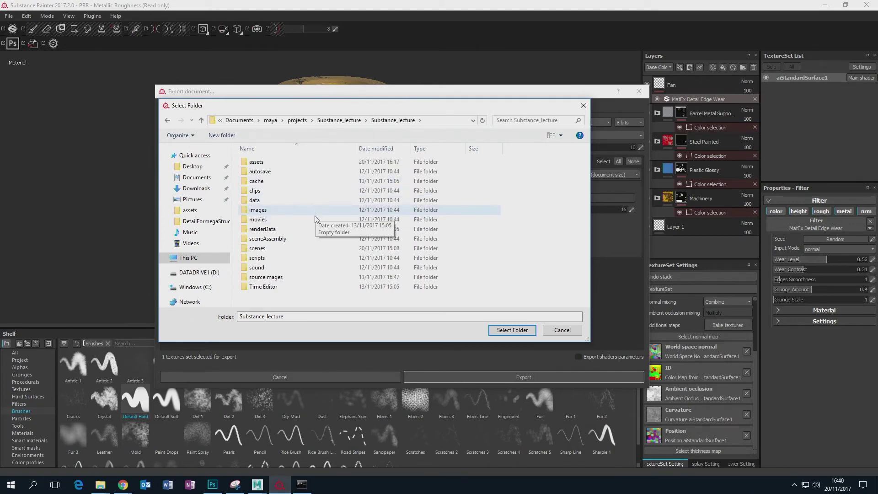
pyautogui.doubleClick(270, 277)
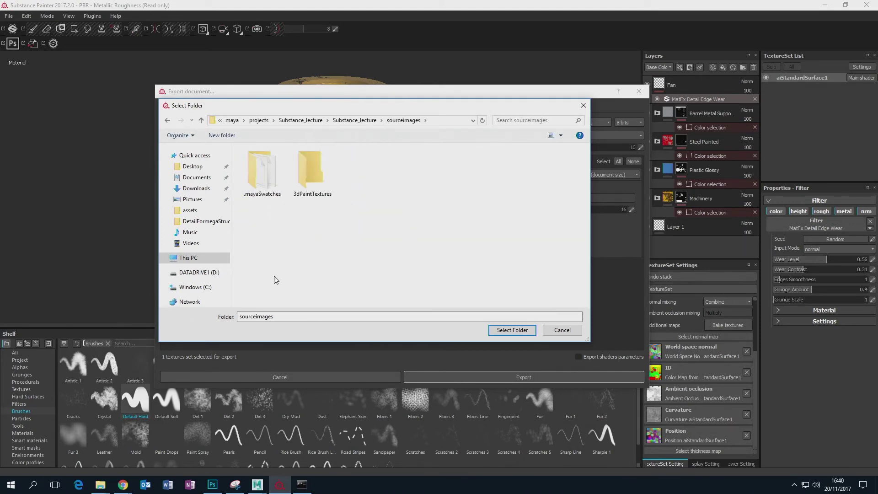
pyautogui.click(512, 330)
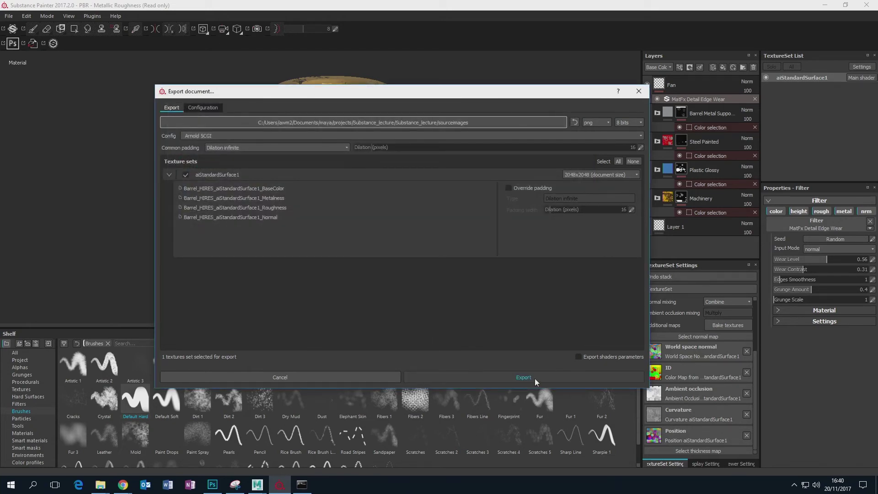
# Export the aiStandardSurface1 texture set as 8-bit PNG maps at the 2048x2048 document size.
pyautogui.click(620, 175)
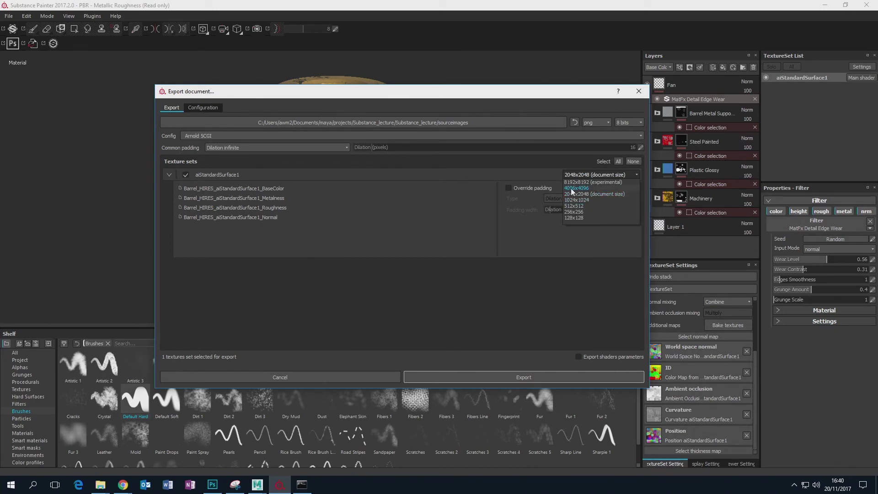
pyautogui.click(531, 233)
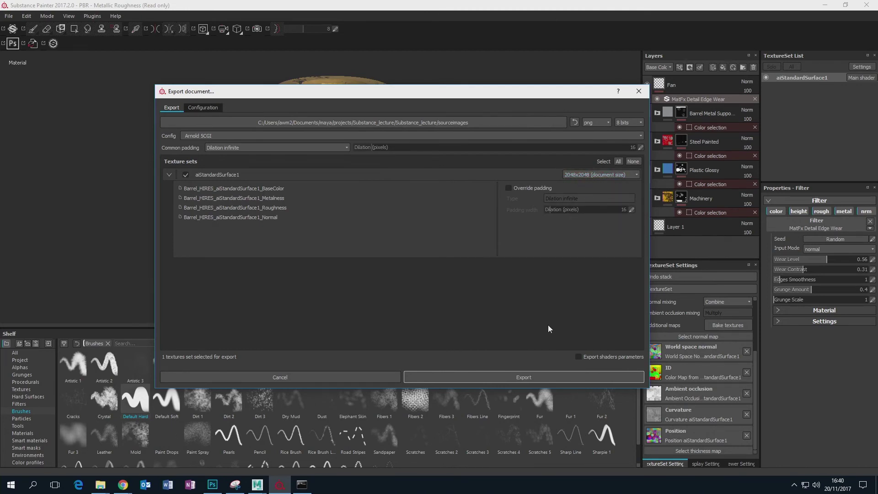
pyautogui.click(520, 378)
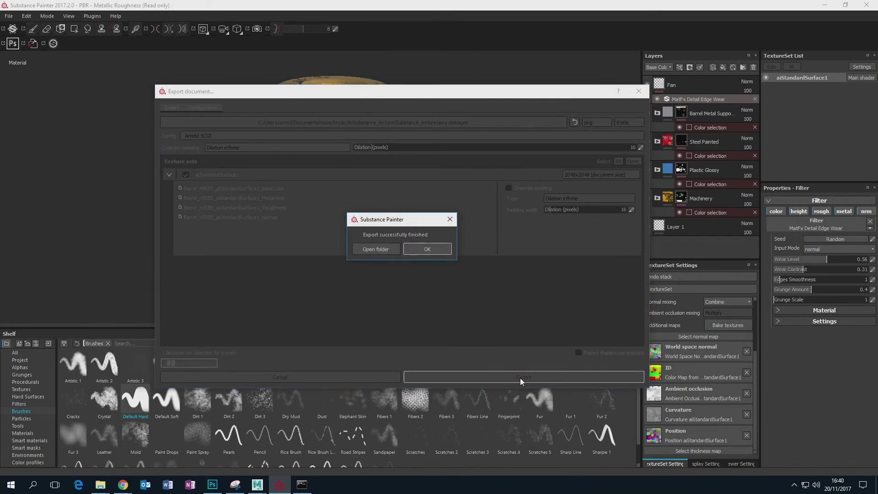
# Open the export folder and examine the exported Barrel_HIRES_aiStandardSurface1_BaseColor image.
pyautogui.click(377, 249)
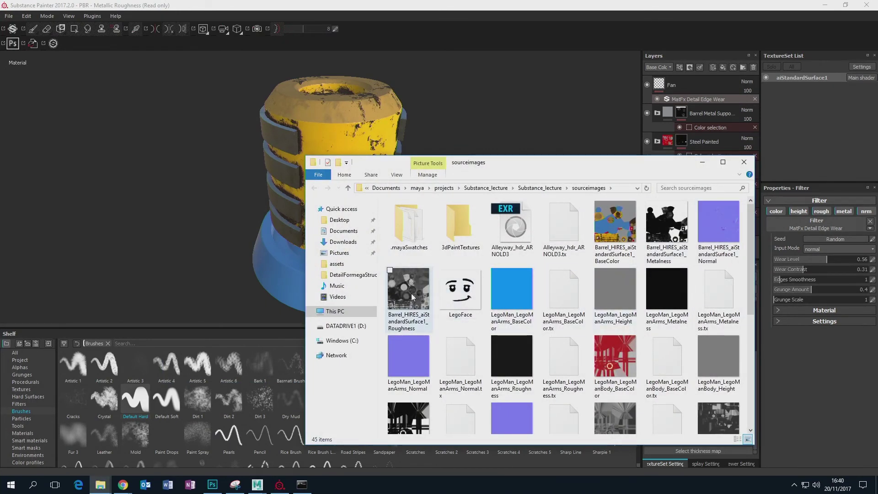
pyautogui.click(615, 228)
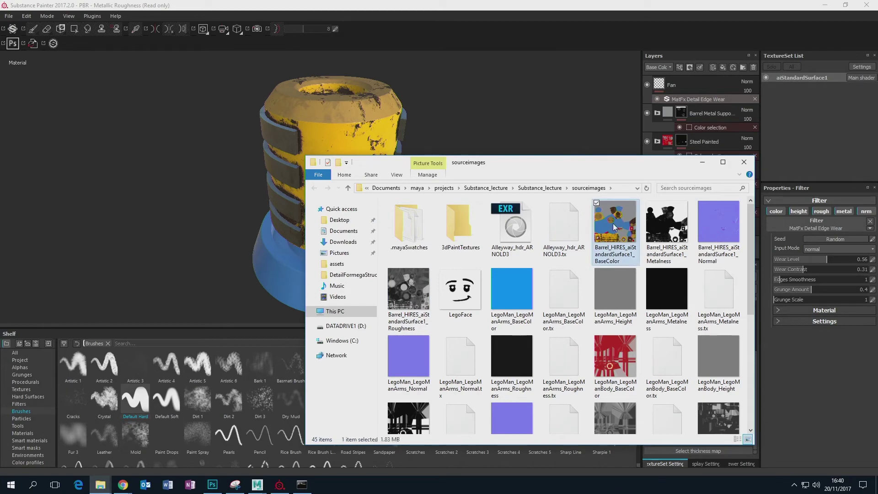
pyautogui.doubleClick(614, 227)
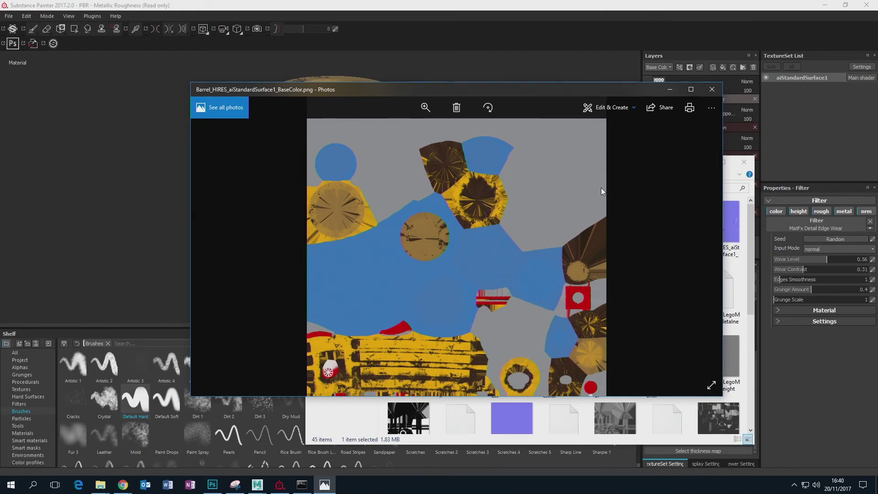
pyautogui.click(713, 90)
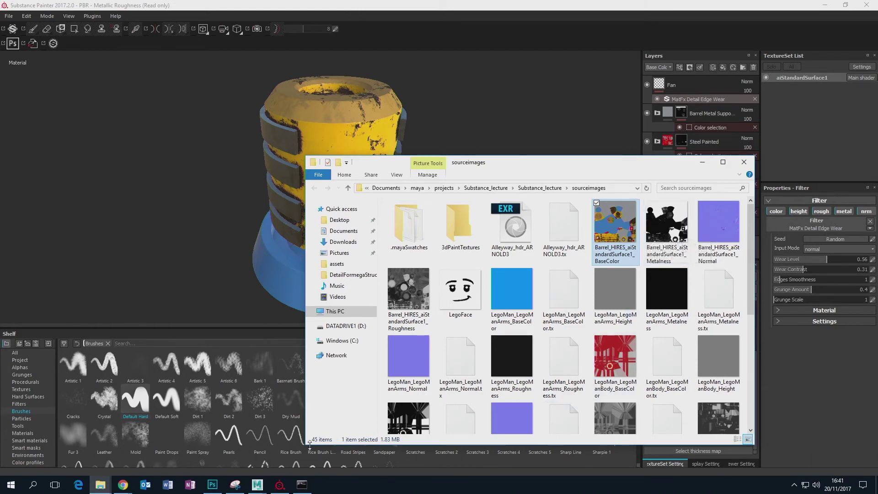
# Switch to Maya, hide the Barrel_ID mesh and show the Barrel_HIRES mesh.
pyautogui.click(260, 486)
pyautogui.click(304, 446)
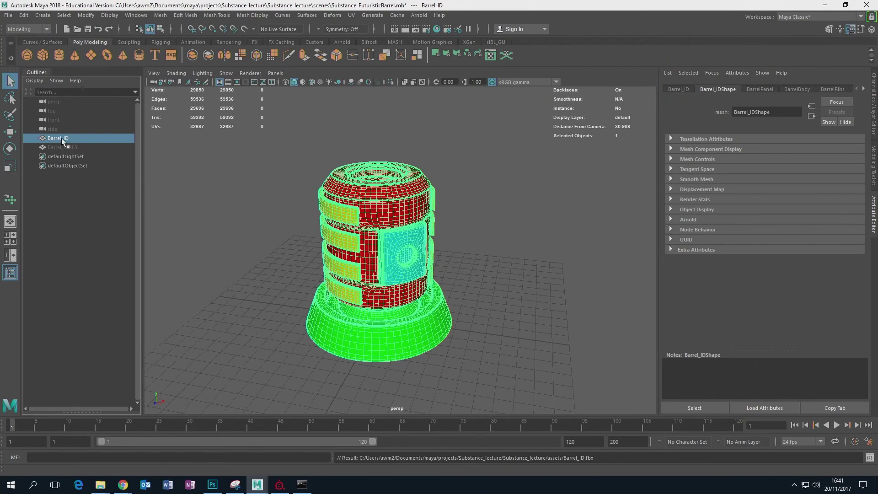
pyautogui.hotkey('ctrl', 'h')
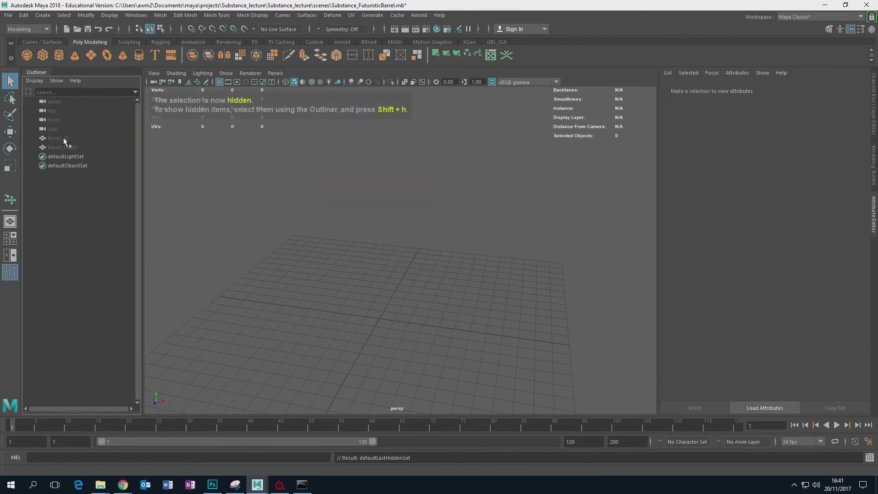
pyautogui.click(64, 148)
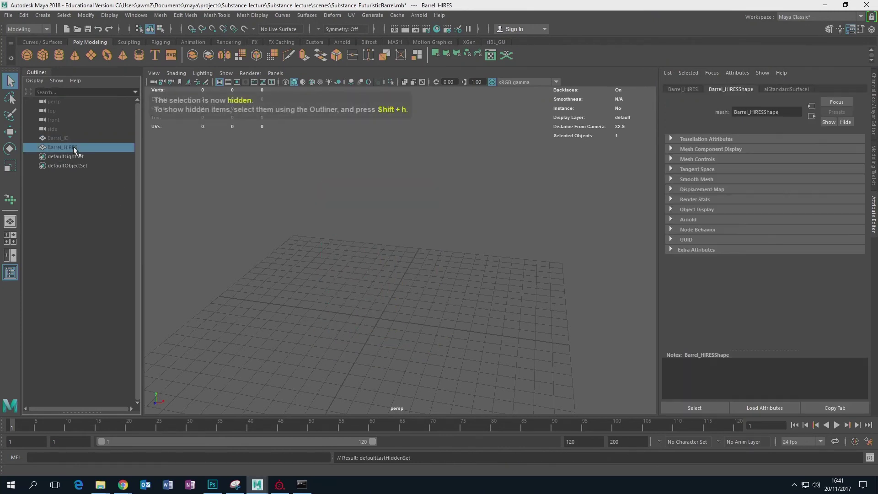
pyautogui.click(539, 241)
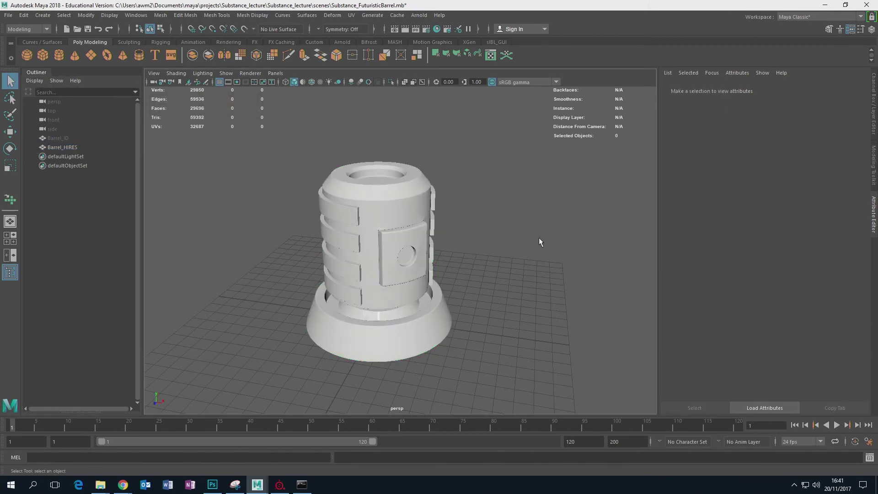
pyautogui.keyDown('alt'); pyautogui.moveTo(540, 242); pyautogui.dragTo(521, 230); pyautogui.keyUp('alt')
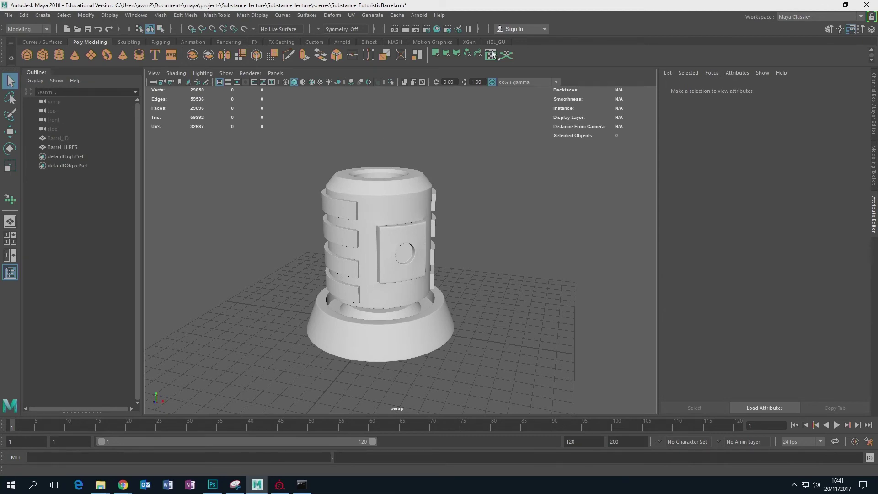
# Open the Hypershade and set the aiStandardSurface1 material's base Weight to 1.000.
pyautogui.click(437, 30)
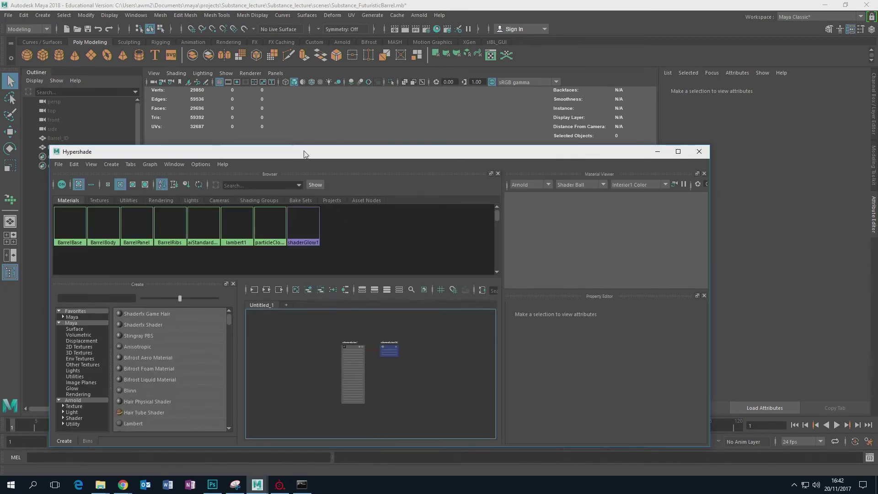
pyautogui.moveTo(304, 151); pyautogui.dragTo(362, 121)
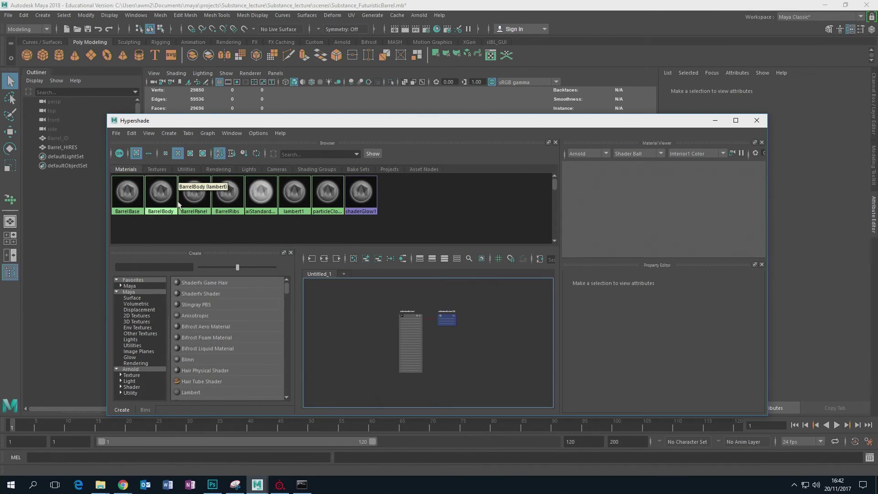
pyautogui.click(233, 202)
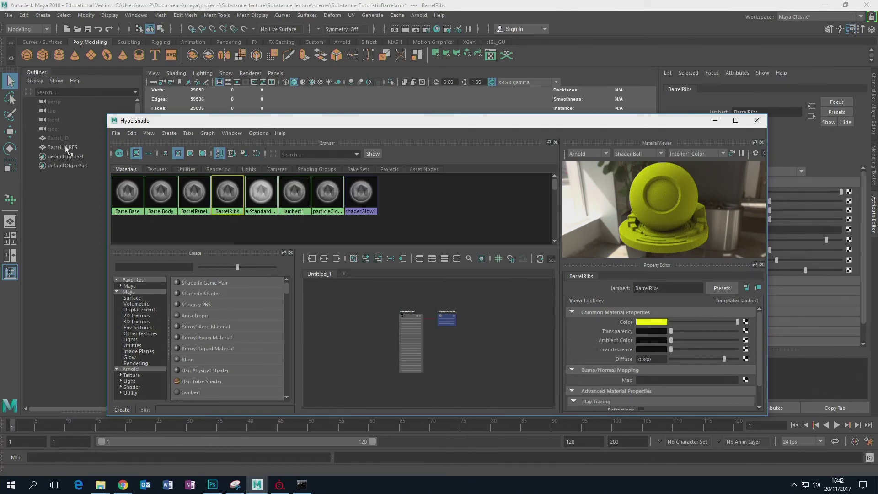
pyautogui.click(263, 194)
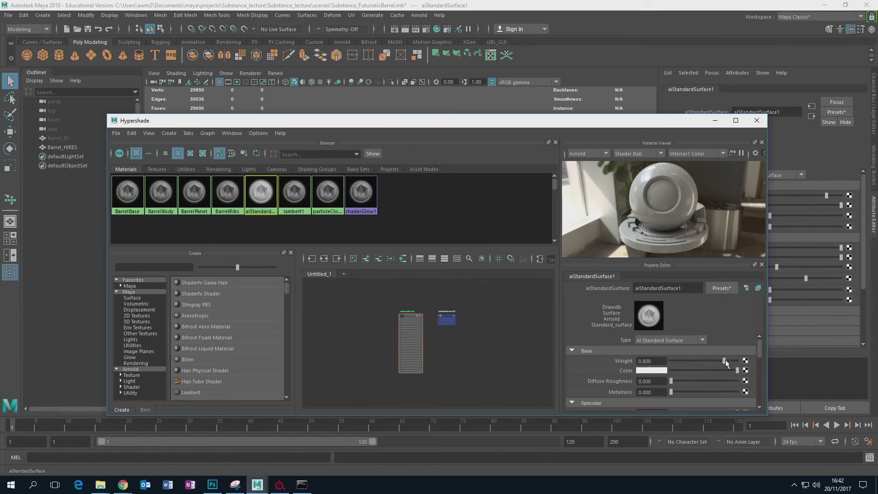
pyautogui.moveTo(725, 362); pyautogui.dragTo(738, 361)
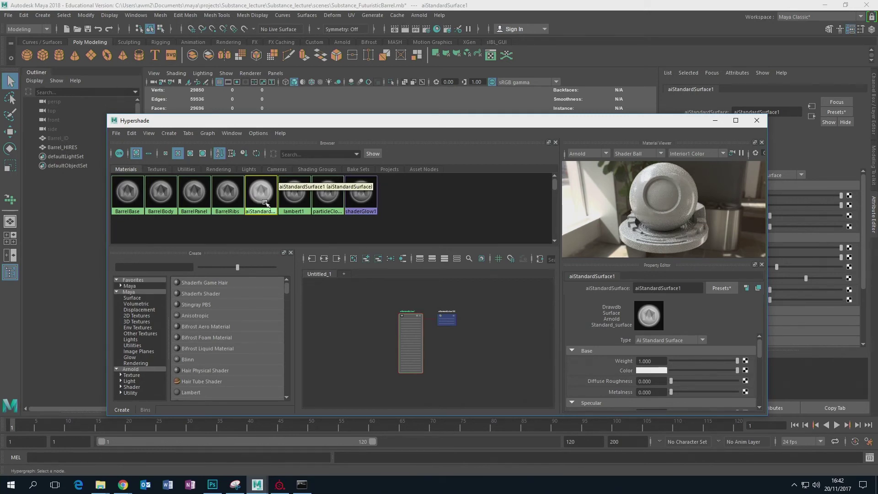
# Graph the aiStandardSurface1 network and connect a File texture node to the material's base Color.
pyautogui.click(294, 197)
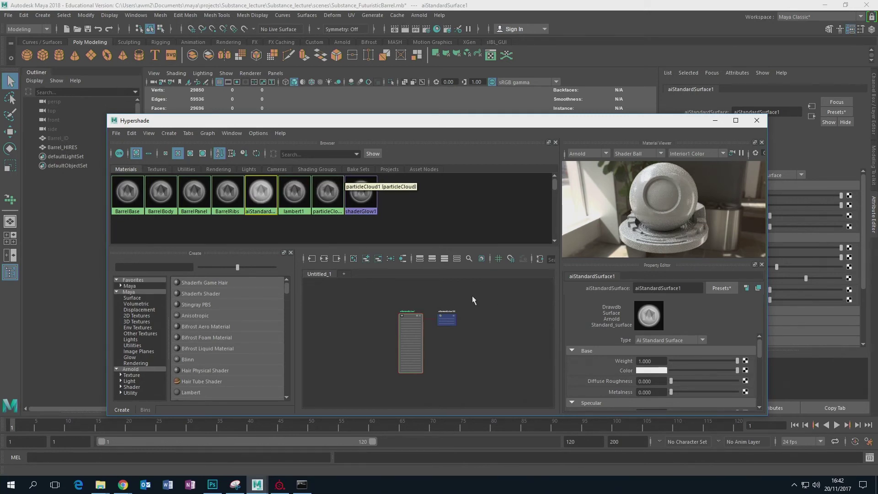
pyautogui.click(261, 195)
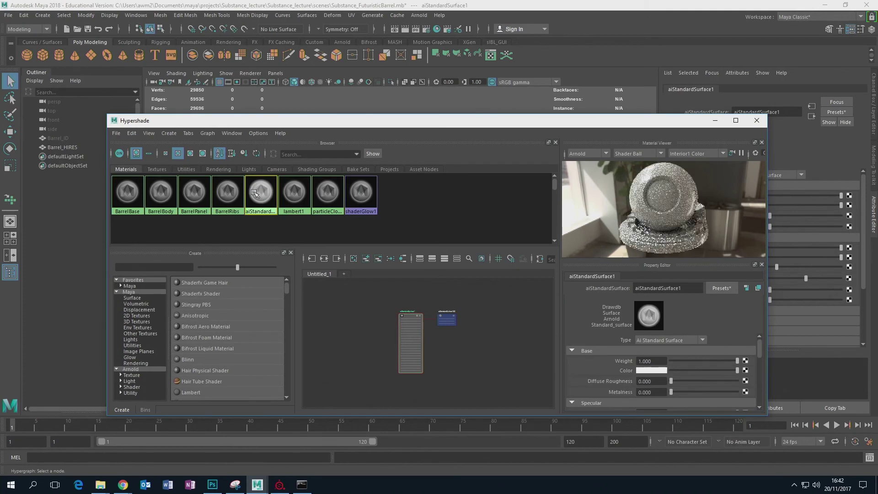
pyautogui.click(325, 260)
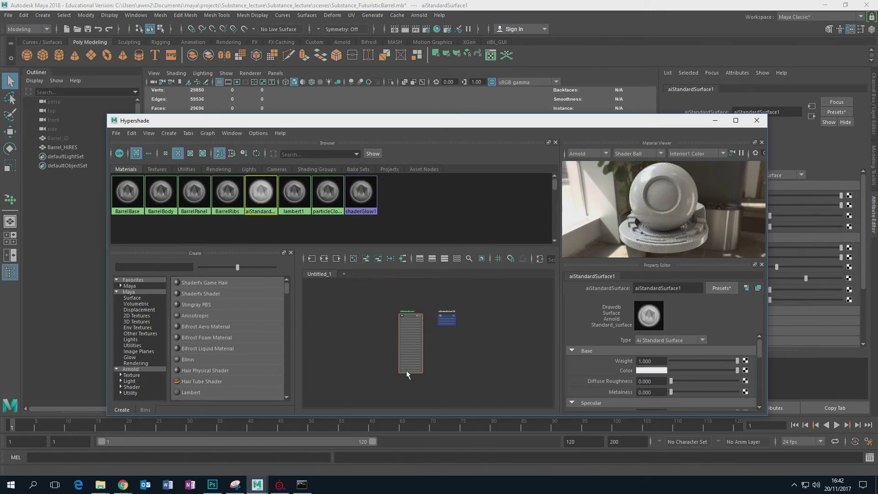
pyautogui.click(325, 259)
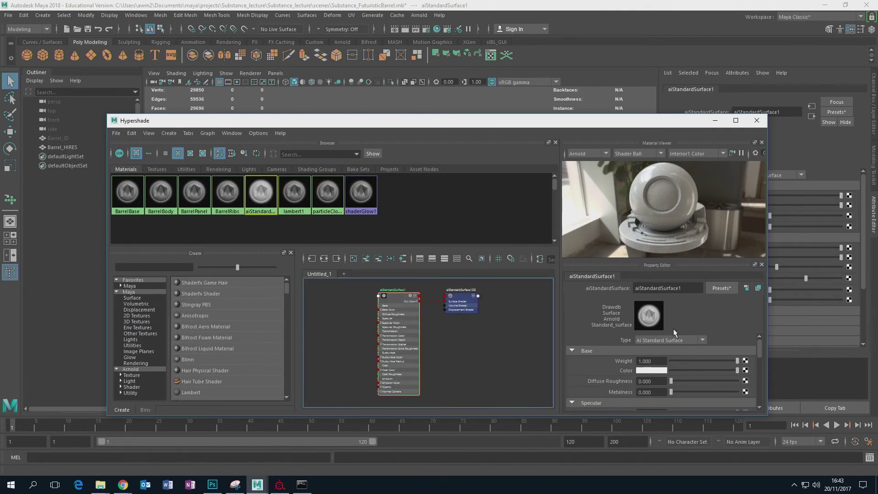
pyautogui.click(746, 371)
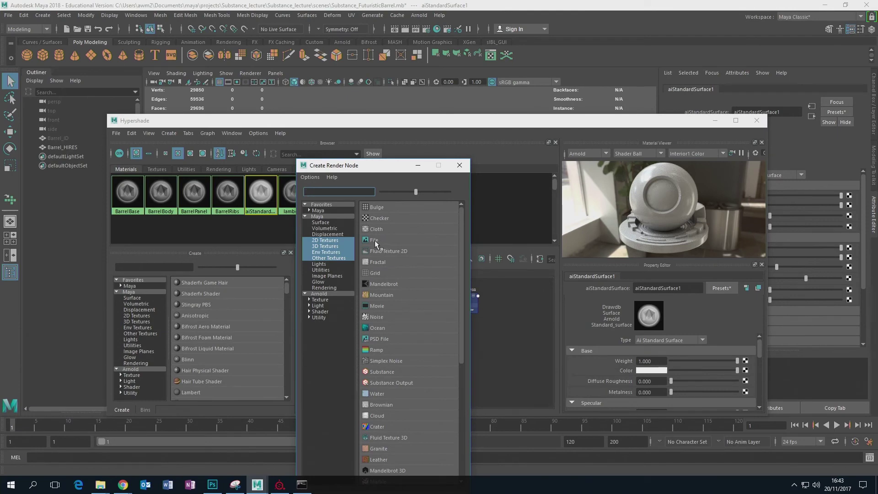
pyautogui.click(374, 240)
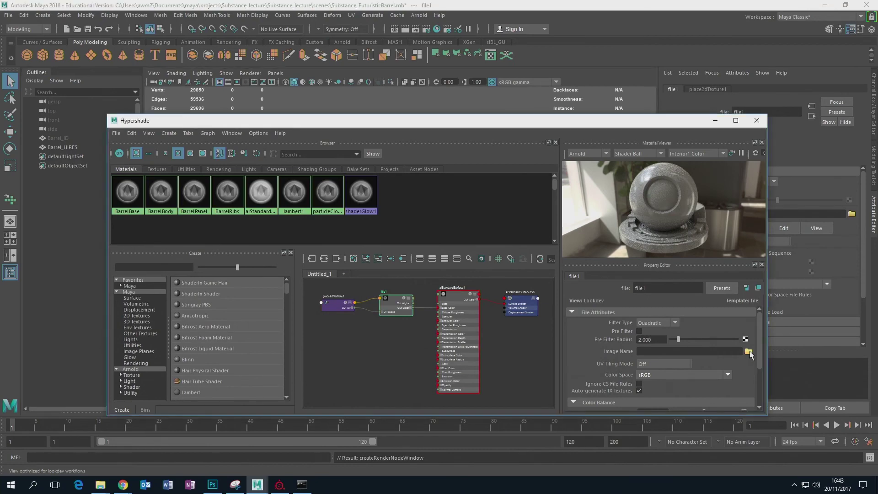
pyautogui.click(748, 352)
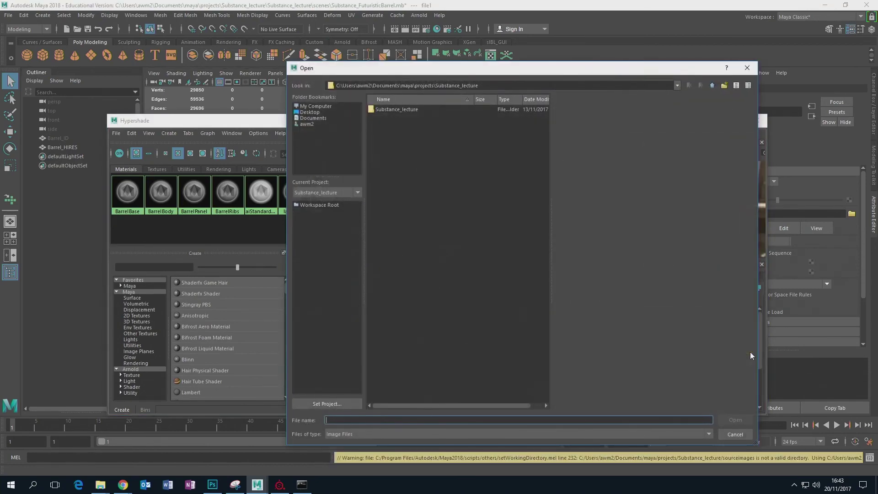
pyautogui.doubleClick(402, 109)
pyautogui.doubleClick(394, 196)
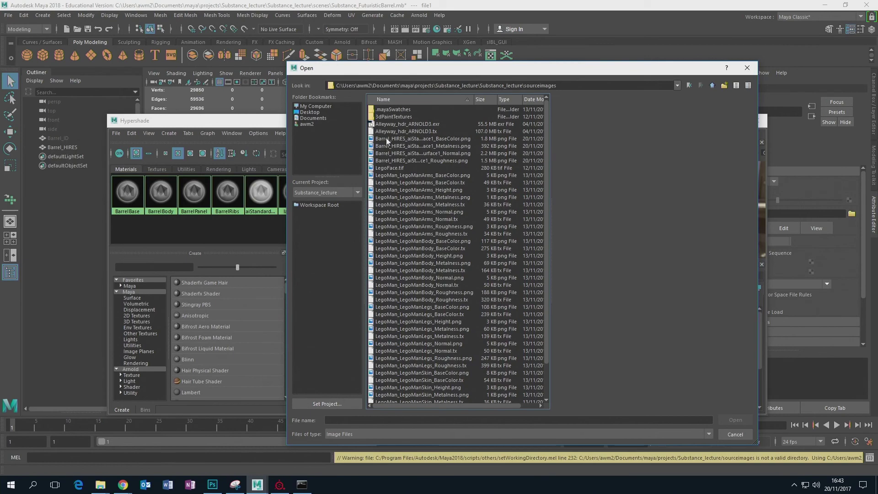
pyautogui.click(440, 138)
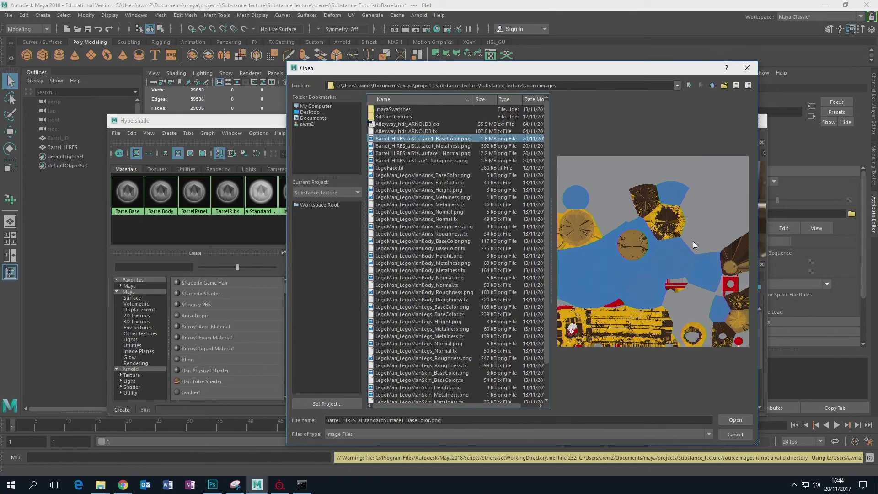
pyautogui.click(734, 433)
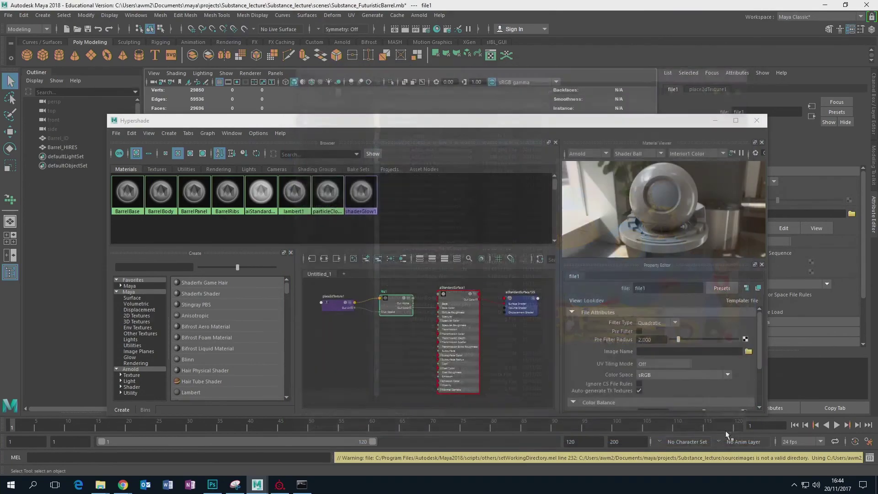
# Delete the existing File texture and its placement node, and connect a new File texture to aiStandardSurface1's base Color.
pyautogui.moveTo(348, 320); pyautogui.dragTo(403, 284)
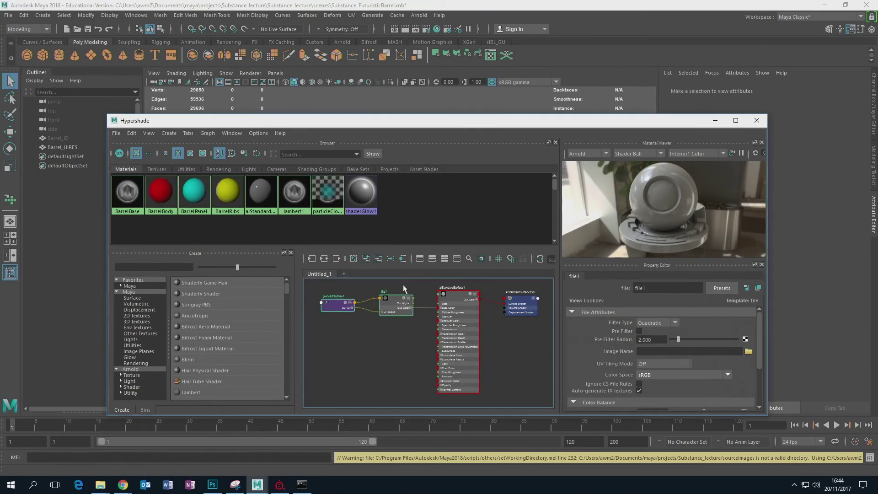
pyautogui.press('Delete')
pyautogui.click(464, 315)
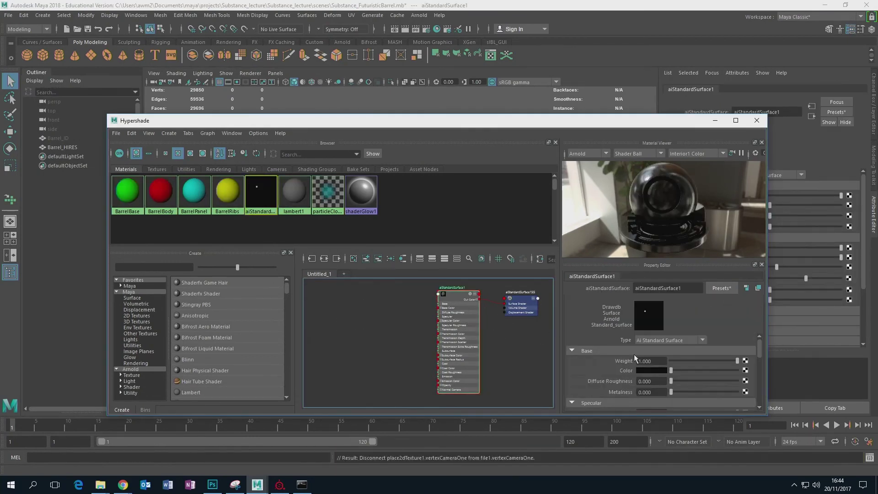
pyautogui.click(745, 370)
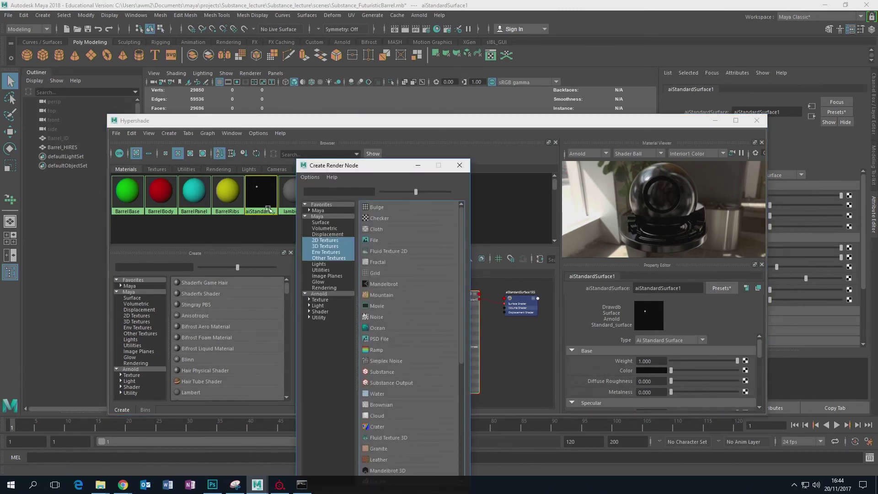
pyautogui.moveTo(333, 167); pyautogui.dragTo(437, 78)
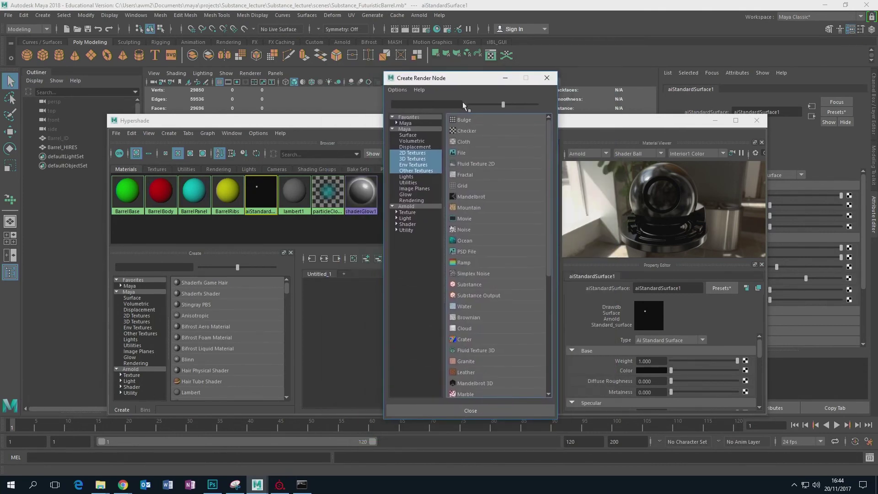
pyautogui.click(461, 152)
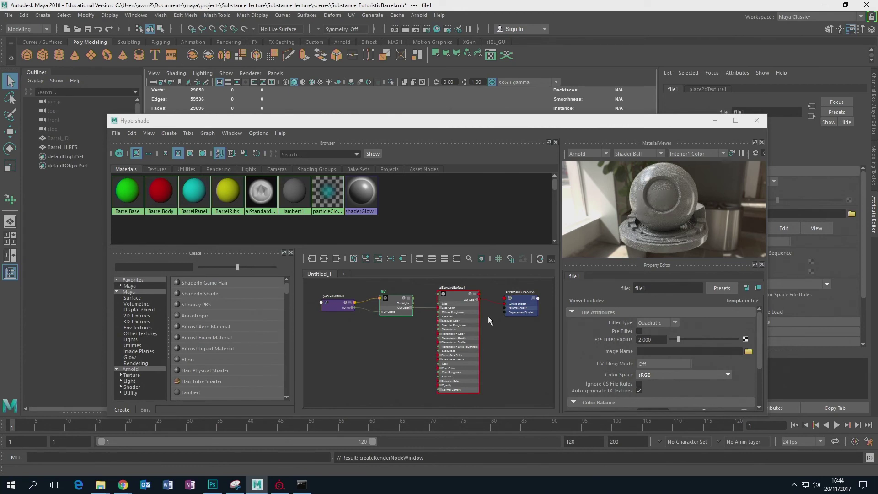
# Load Barrel_HIRES_aiStandardSurface1_BaseColor.png from the Substance_lecture sourceimages folder into the base Color's File texture.
pyautogui.moveTo(759, 347)
pyautogui.mouseDown()
pyautogui.moveTo(759, 366)
pyautogui.moveTo(756, 350)
pyautogui.mouseUp()
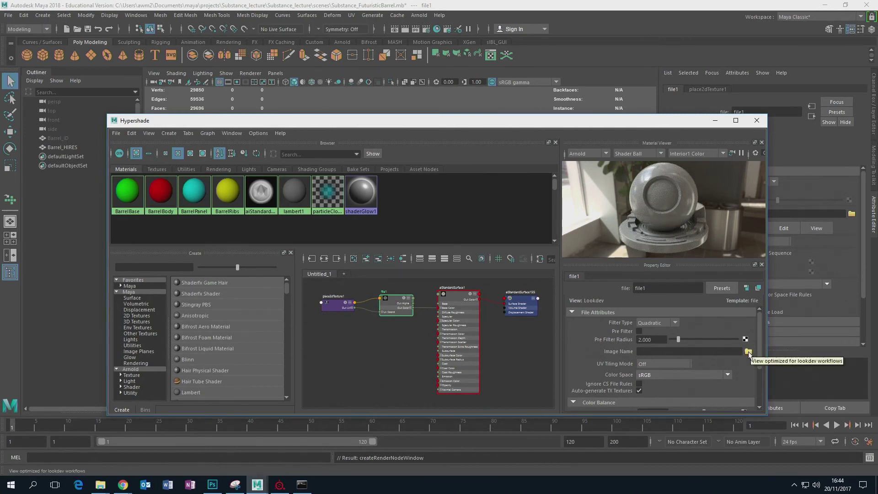
pyautogui.click(748, 351)
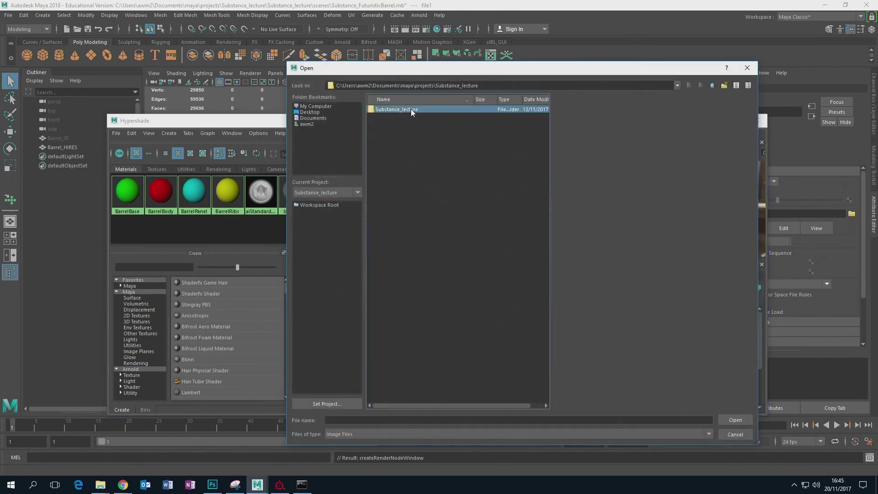
pyautogui.doubleClick(410, 109)
pyautogui.doubleClick(392, 197)
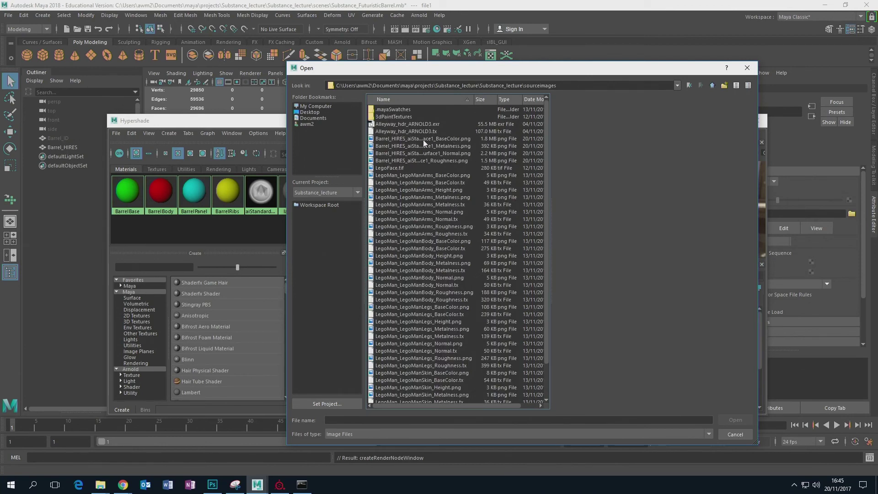
pyautogui.click(424, 139)
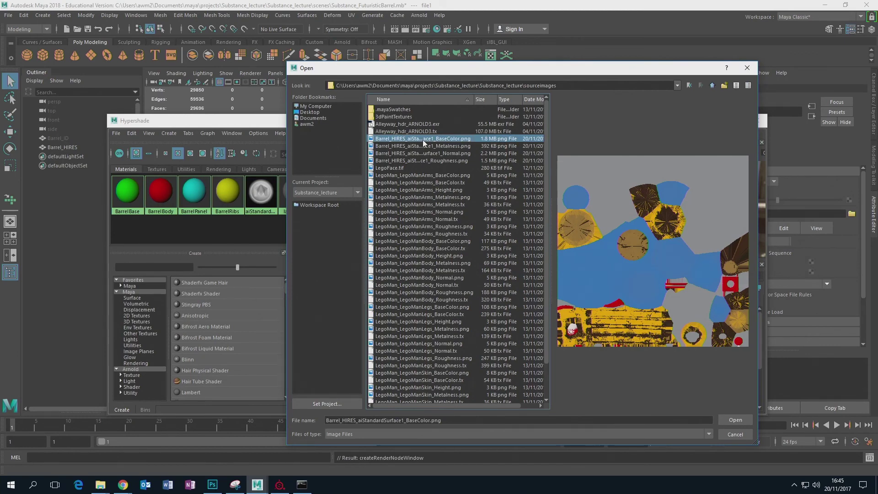
pyautogui.click(729, 421)
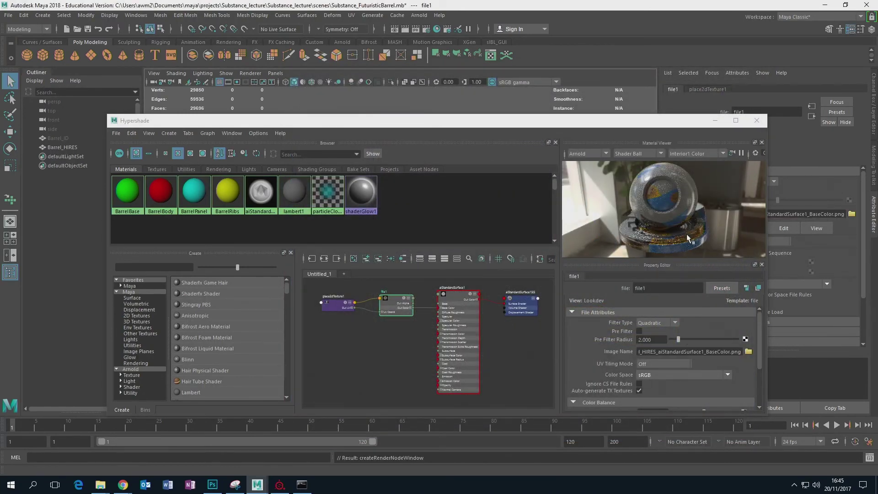
# Turn on textured display in the perspective viewport and inspect the barrel's base color from different angles.
pyautogui.moveTo(567, 124); pyautogui.dragTo(575, 347)
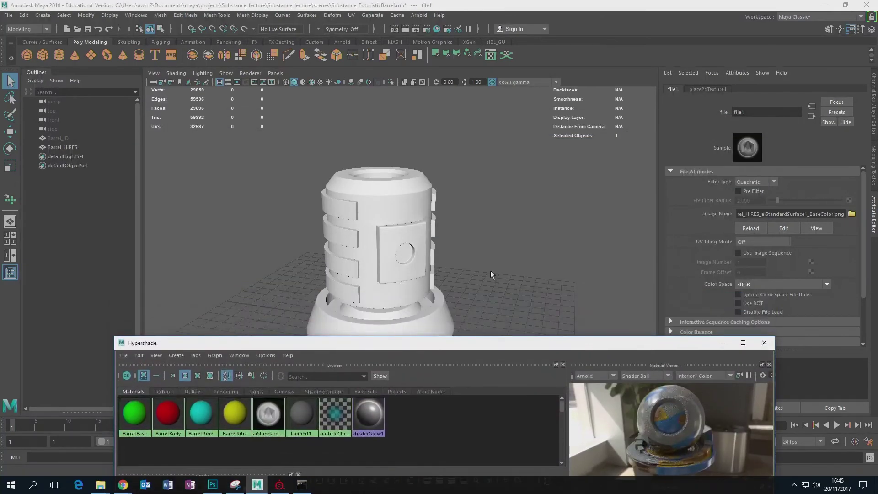
pyautogui.click(321, 82)
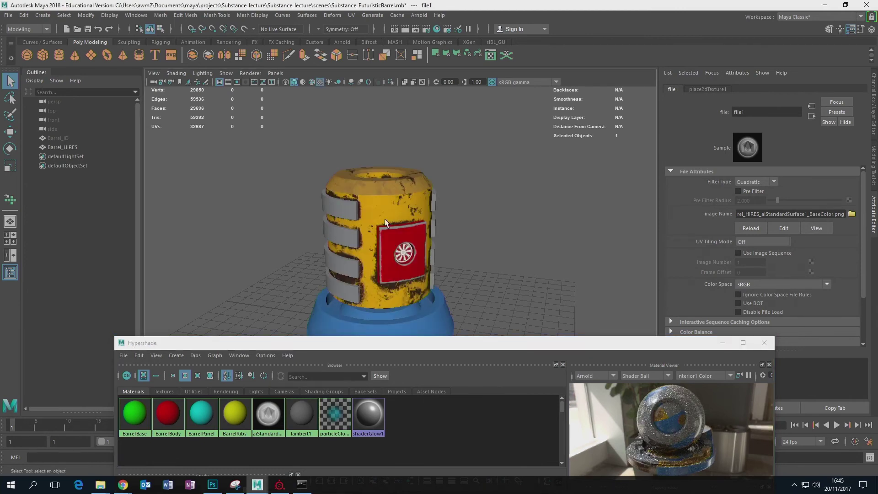
pyautogui.moveTo(470, 239)
pyautogui.keyDown('alt'); pyautogui.mouseDown()
pyautogui.moveTo(476, 248)
pyautogui.moveTo(457, 239)
pyautogui.moveTo(463, 197)
pyautogui.moveTo(502, 198)
pyautogui.moveTo(489, 201)
pyautogui.moveTo(505, 176)
pyautogui.moveTo(462, 216)
pyautogui.moveTo(470, 182)
pyautogui.moveTo(471, 198)
pyautogui.moveTo(504, 210)
pyautogui.moveTo(460, 184)
pyautogui.moveTo(484, 196)
pyautogui.moveTo(460, 245)
pyautogui.mouseUp(); pyautogui.keyUp('alt')
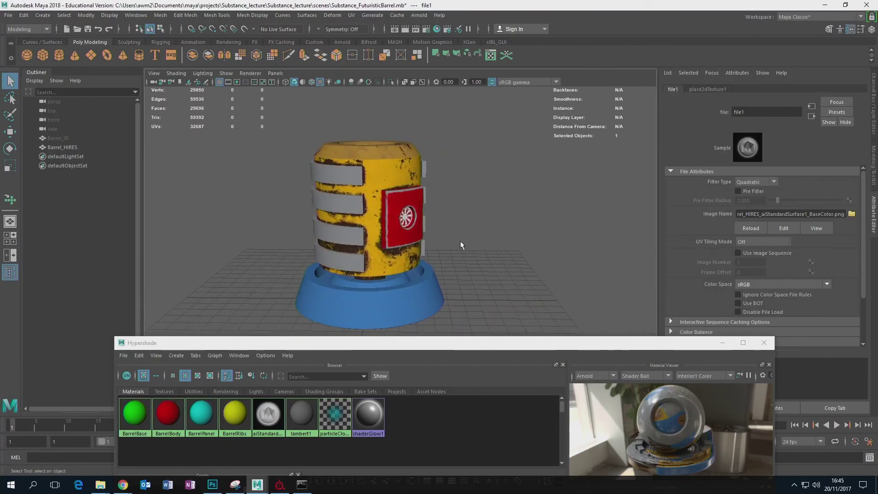
pyautogui.keyDown('alt'); pyautogui.moveTo(397, 190); pyautogui.dragTo(515, 298); pyautogui.keyUp('alt')
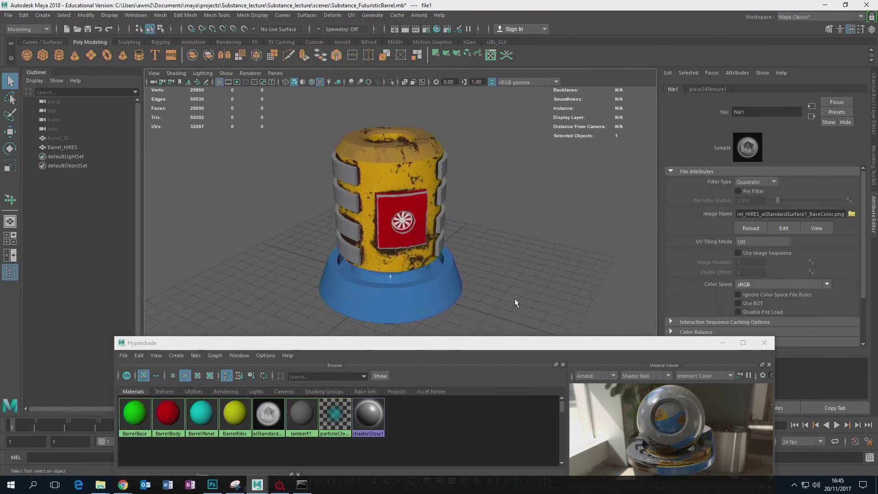
pyautogui.moveTo(532, 350); pyautogui.dragTo(514, 122)
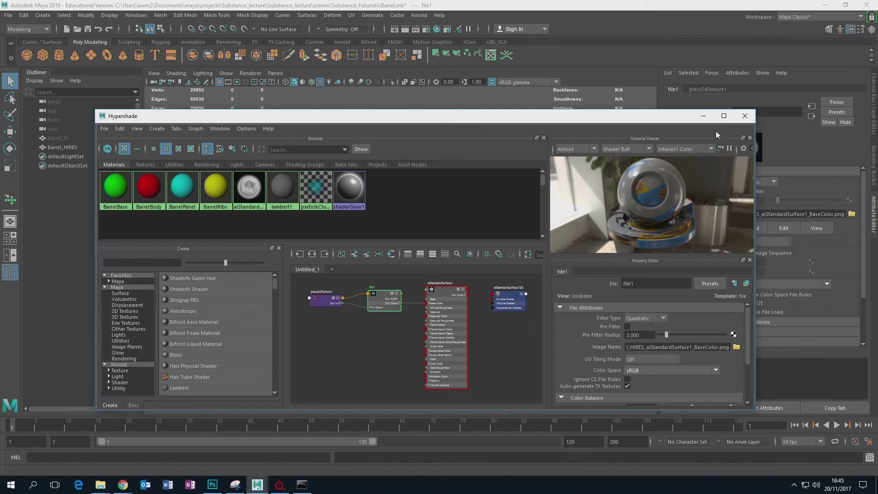
pyautogui.moveTo(609, 117); pyautogui.dragTo(618, 244)
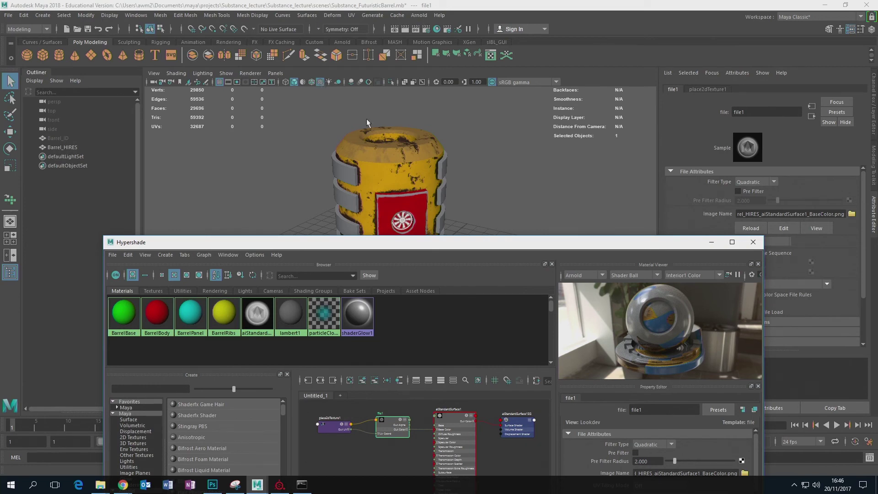
pyautogui.moveTo(553, 242); pyautogui.dragTo(554, 95)
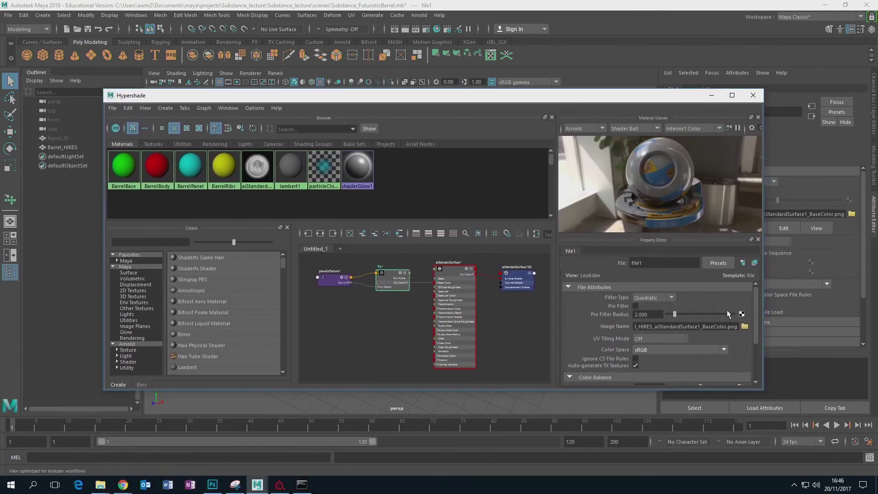
# Connect a new File texture to the Metalness attribute of the aiStandardSurface1 material.
pyautogui.click(460, 287)
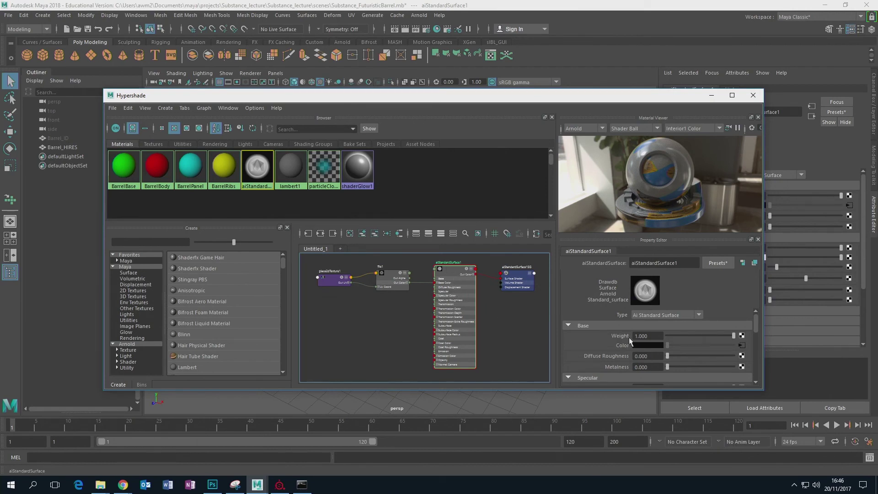
pyautogui.moveTo(756, 321); pyautogui.dragTo(756, 334)
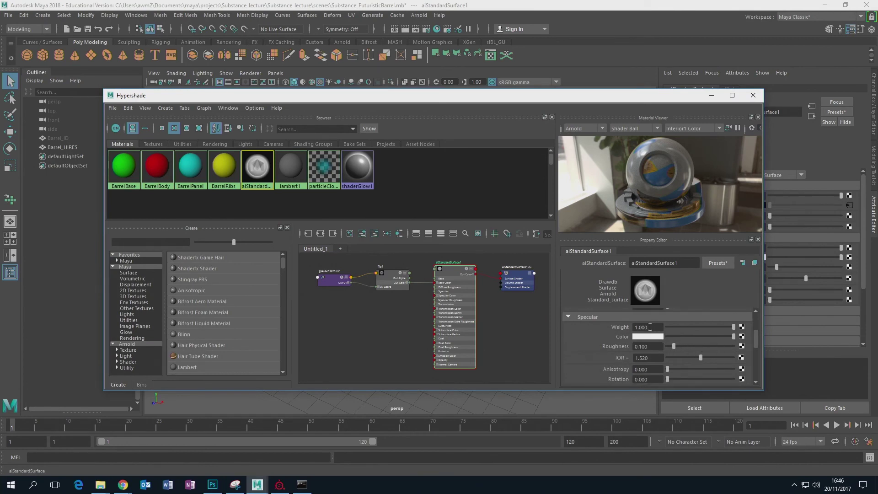
pyautogui.moveTo(757, 342); pyautogui.dragTo(757, 329)
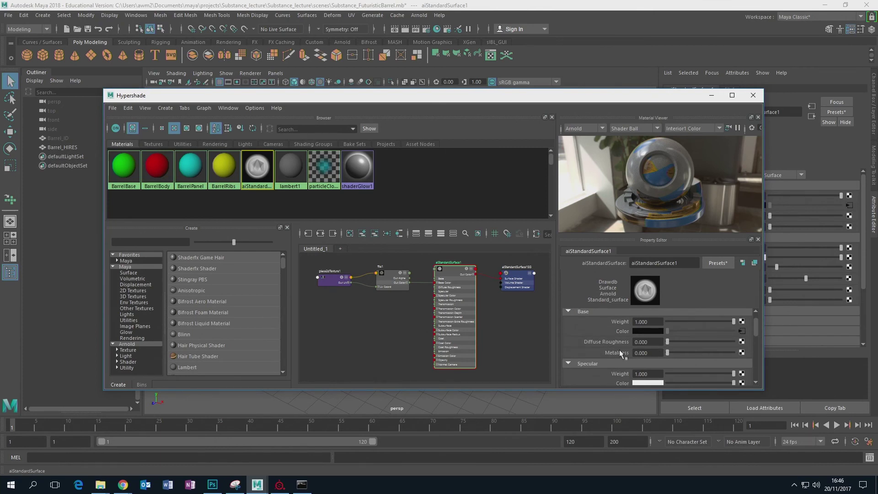
pyautogui.click(741, 352)
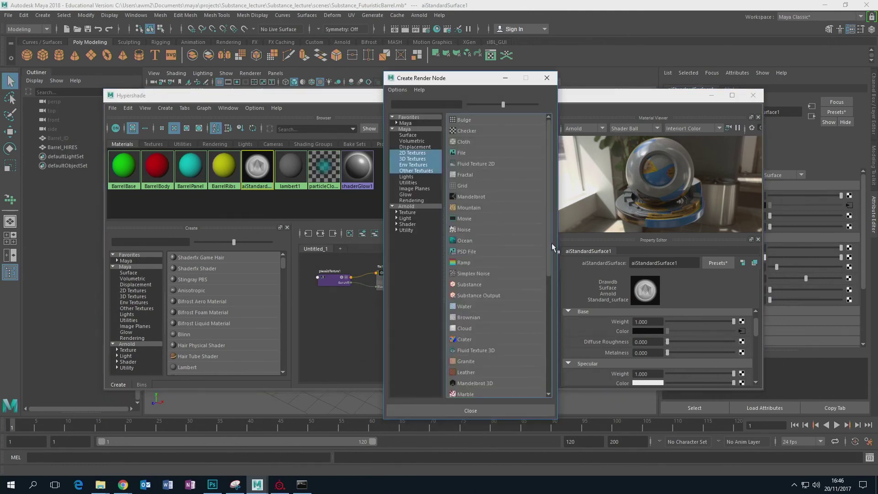
pyautogui.click(474, 151)
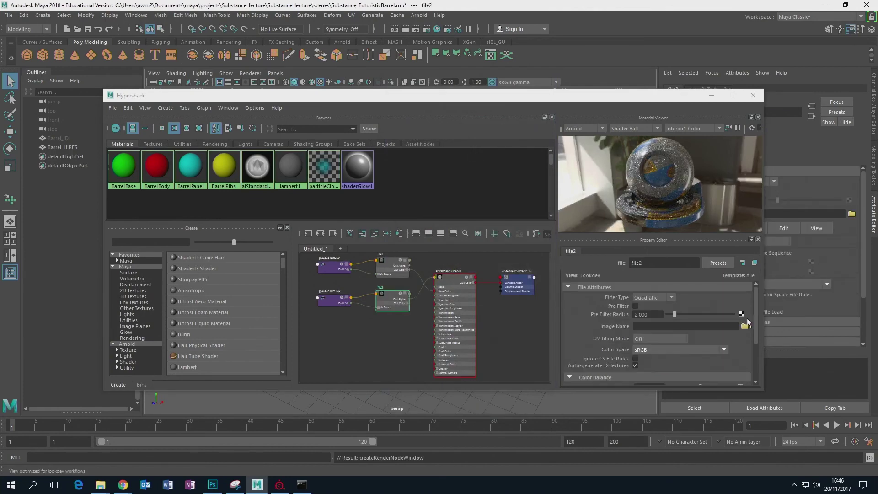
# Load Barrel_HIRES_aiStandardSurface1_Metalness.png as the image of the Metalness File texture.
pyautogui.click(746, 325)
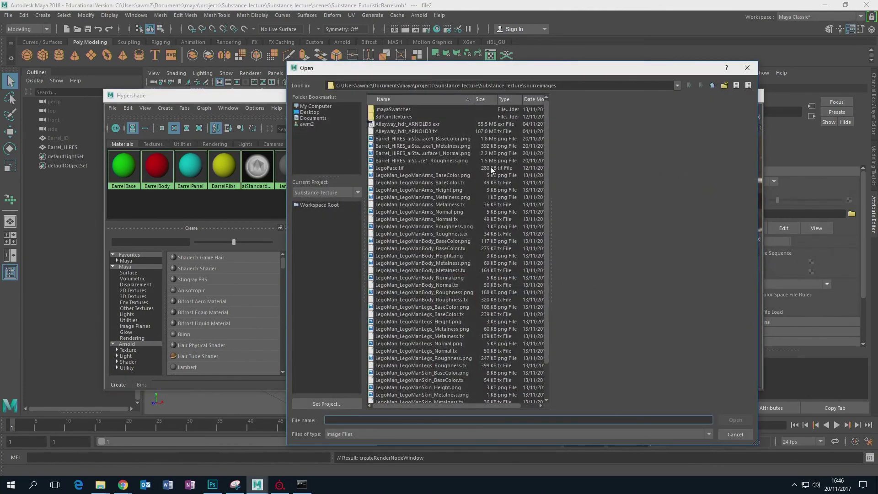
pyautogui.click(449, 146)
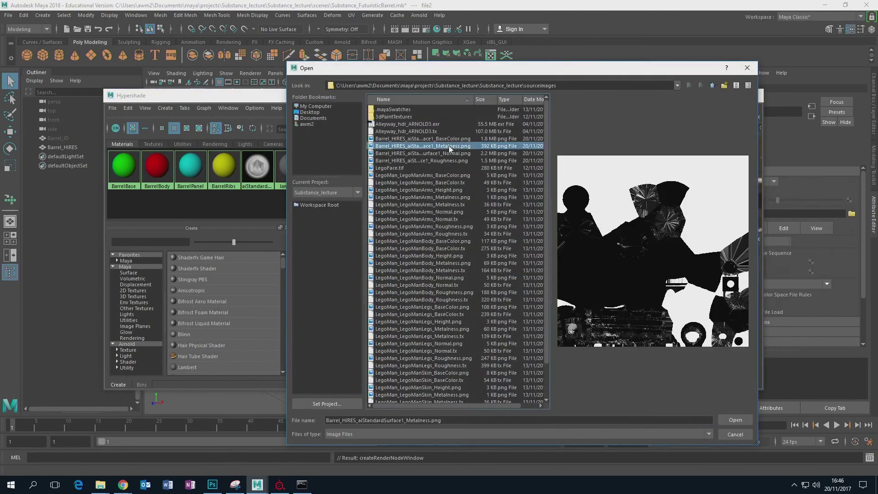
pyautogui.click(735, 420)
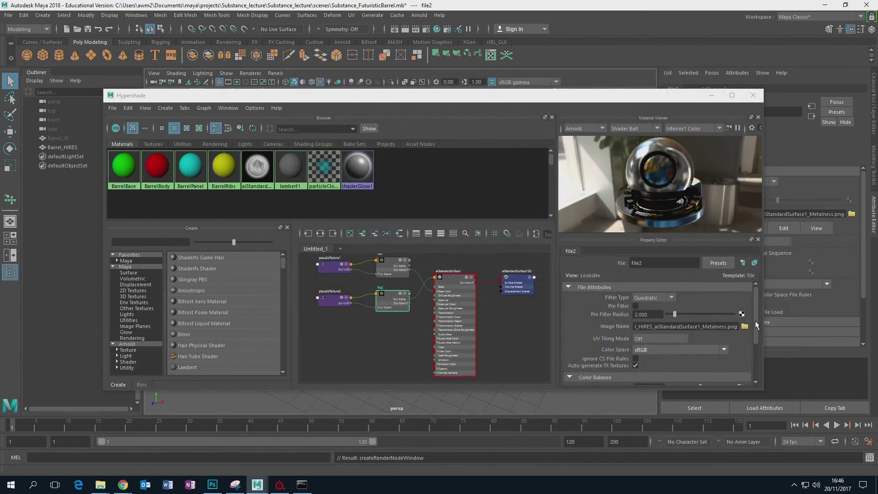
# Set the Metalness texture's Color Space to Raw and enable Alpha Is Luminance.
pyautogui.moveTo(755, 320); pyautogui.dragTo(756, 331)
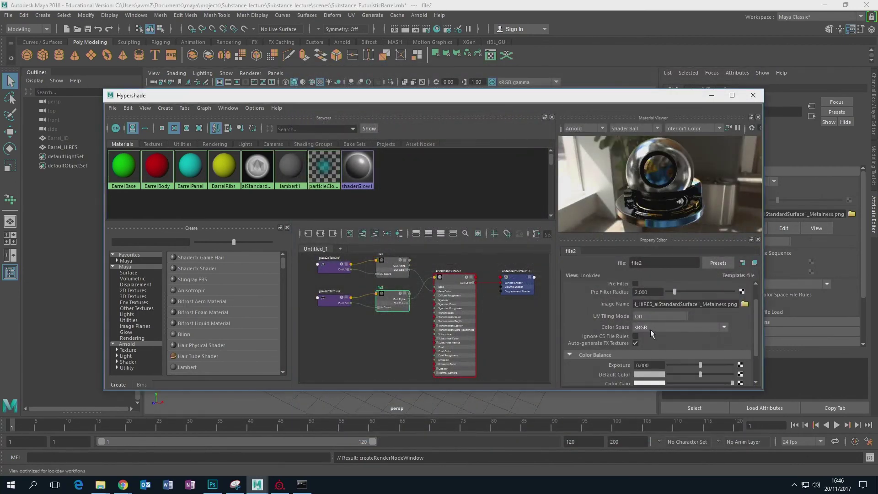
pyautogui.click(724, 327)
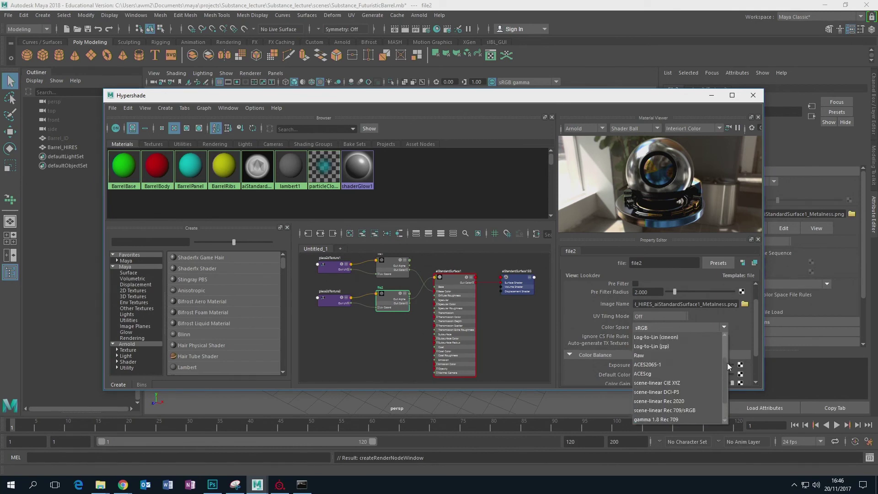
pyautogui.click(659, 355)
pyautogui.moveTo(757, 317); pyautogui.dragTo(757, 339)
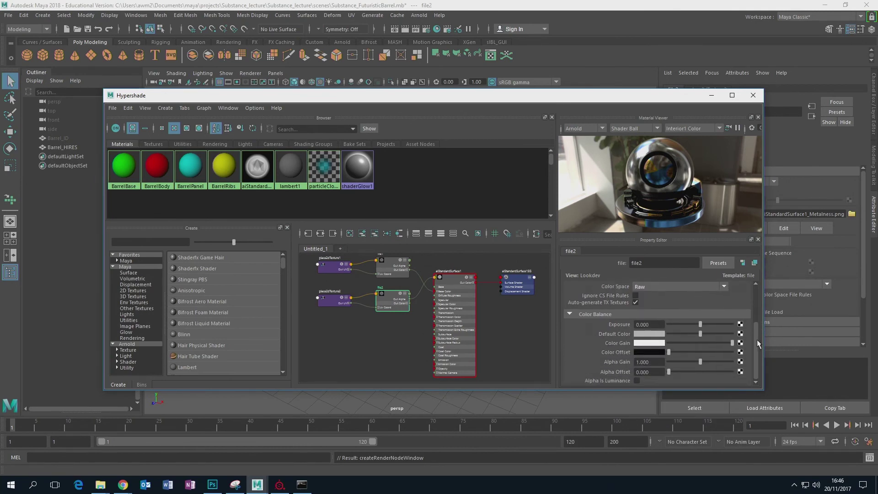
pyautogui.click(637, 380)
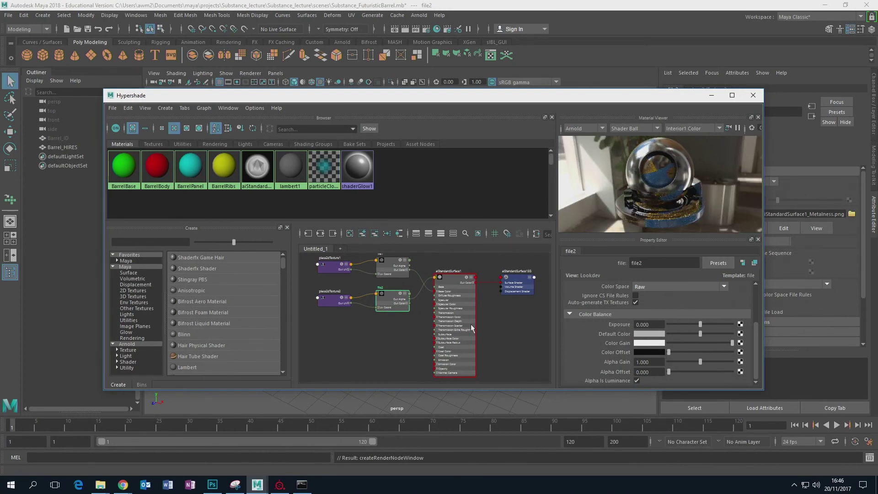
# Connect a new File texture to the Specular Roughness attribute of the aiStandardSurface1 material.
pyautogui.click(459, 309)
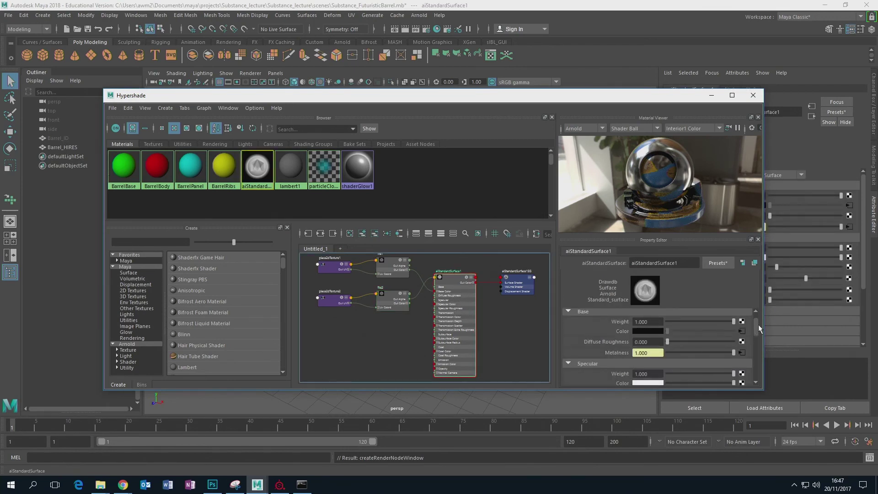
pyautogui.scroll(-2, 755, 336)
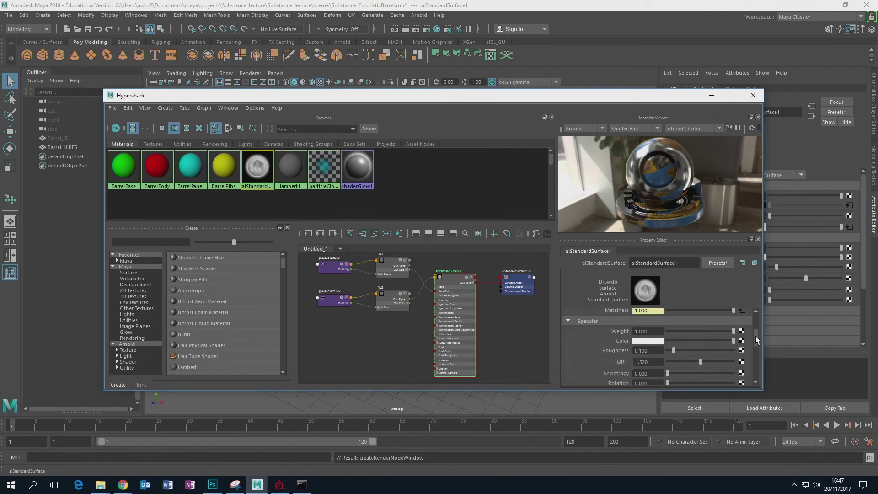
pyautogui.scroll(-1, 755, 336)
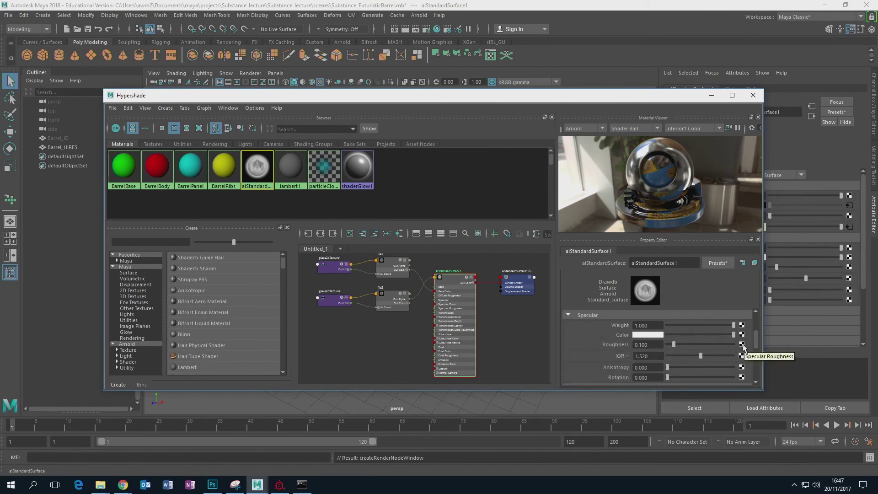
pyautogui.click(742, 344)
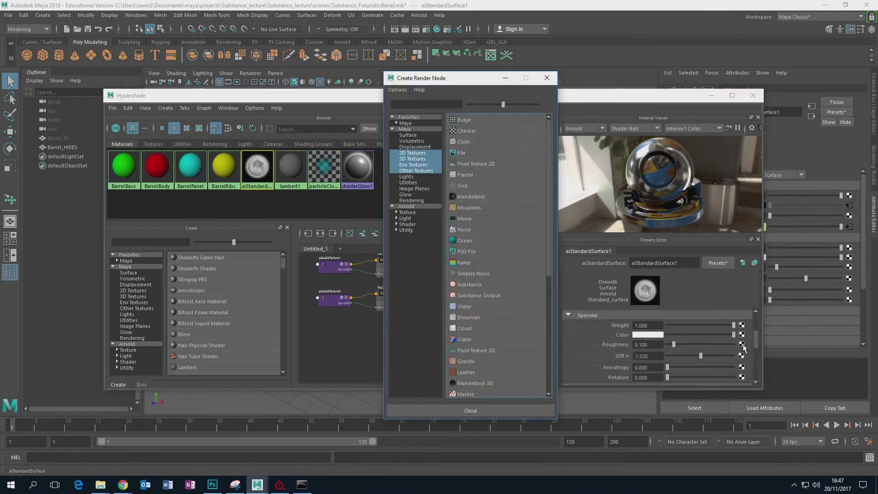
pyautogui.click(463, 152)
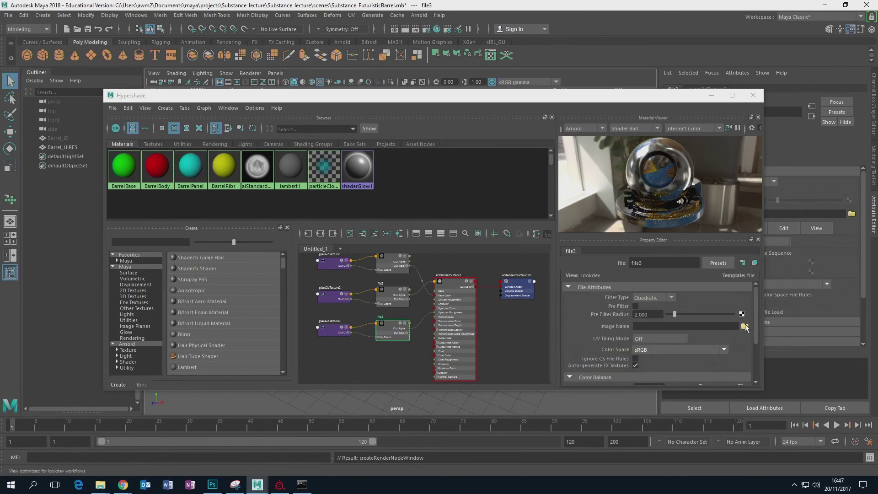
# Load Barrel_HIRES_aiStandardSurface1_Roughness.png as the image of the Specular Roughness File texture.
pyautogui.click(745, 326)
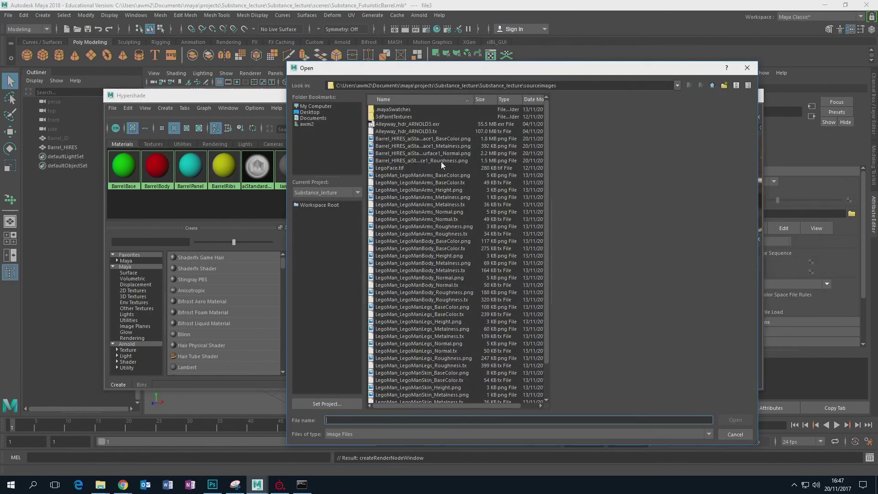
pyautogui.click(440, 161)
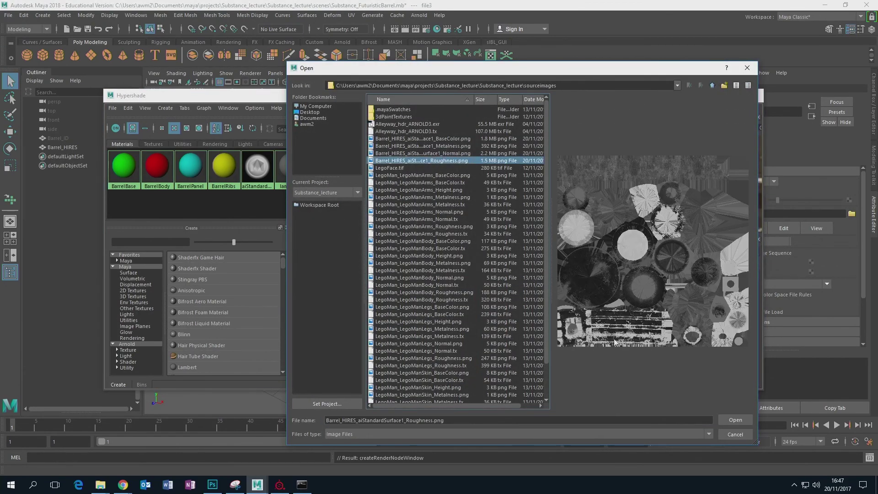
pyautogui.click(741, 421)
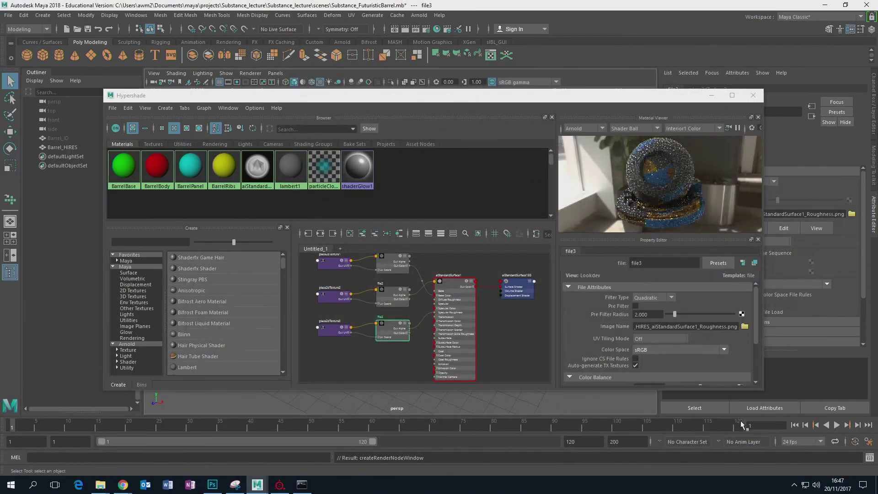
# Set the Roughness texture's Color Space to Raw and enable Alpha Is Luminance.
pyautogui.click(724, 349)
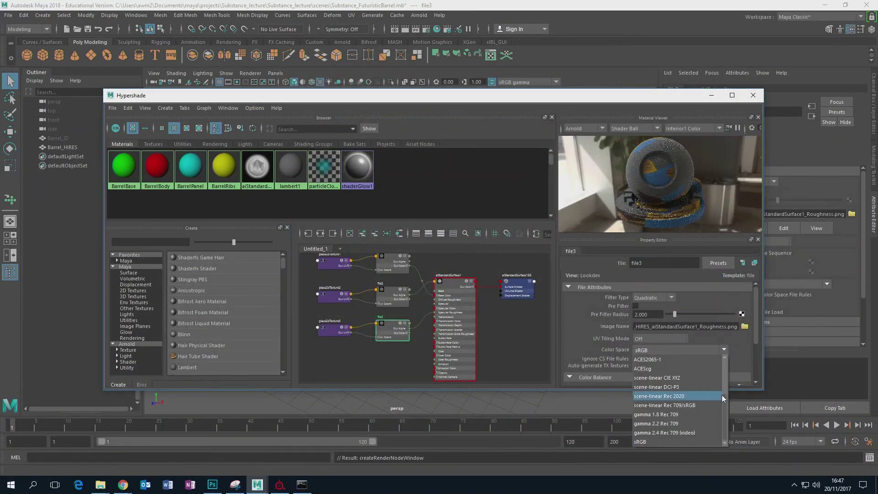
pyautogui.moveTo(725, 394); pyautogui.dragTo(726, 378)
pyautogui.click(658, 376)
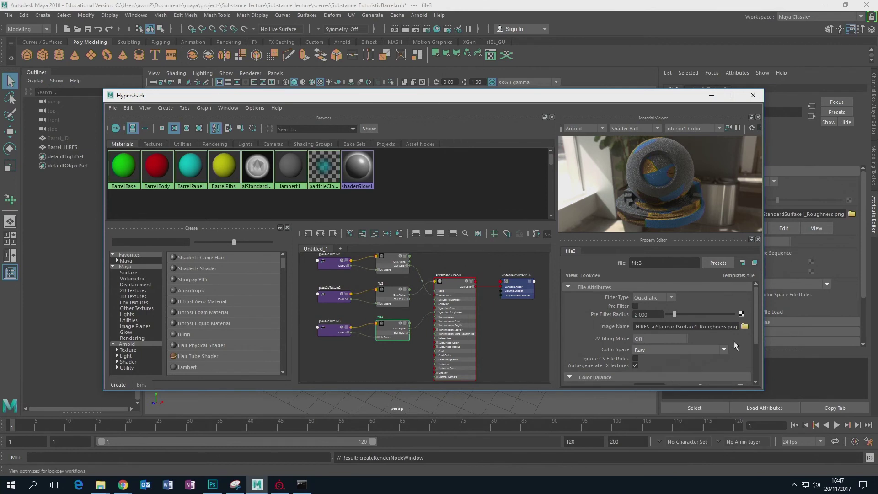
pyautogui.moveTo(755, 318); pyautogui.dragTo(756, 355)
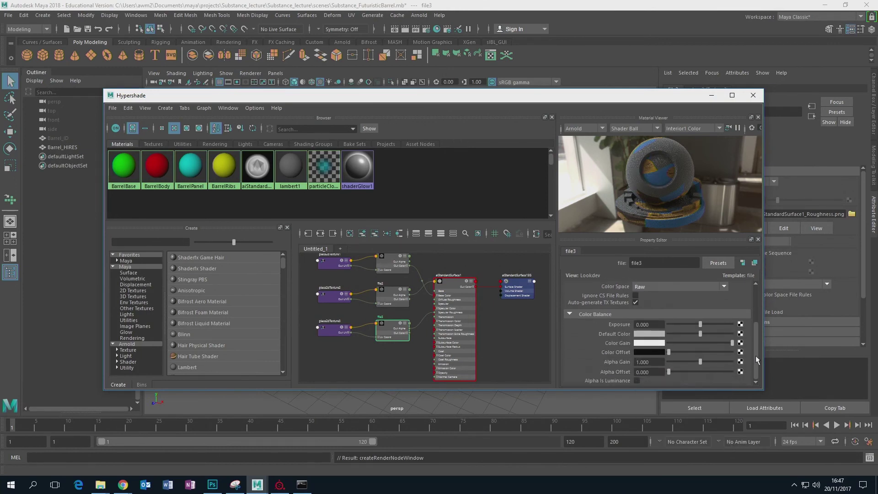
pyautogui.click(636, 381)
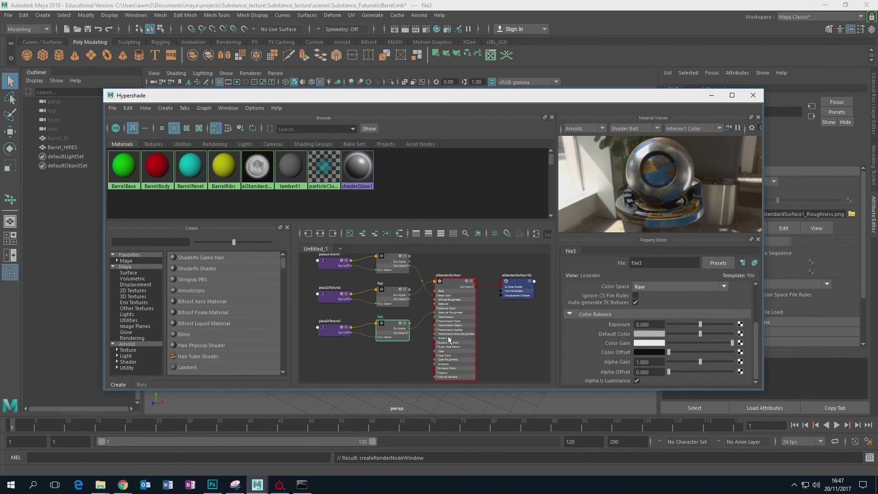
# Create a bump2d node in the shader graph and place it below the roughness File node, beside the material.
pyautogui.keyDown('alt'); pyautogui.moveTo(508, 348); pyautogui.dragTo(510, 291, button='middle'); pyautogui.keyUp('alt')
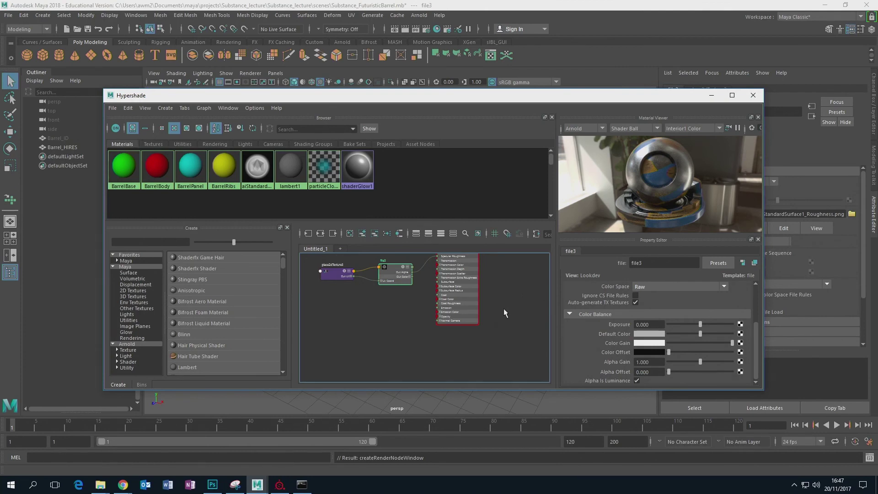
pyautogui.scroll(3, 492, 311)
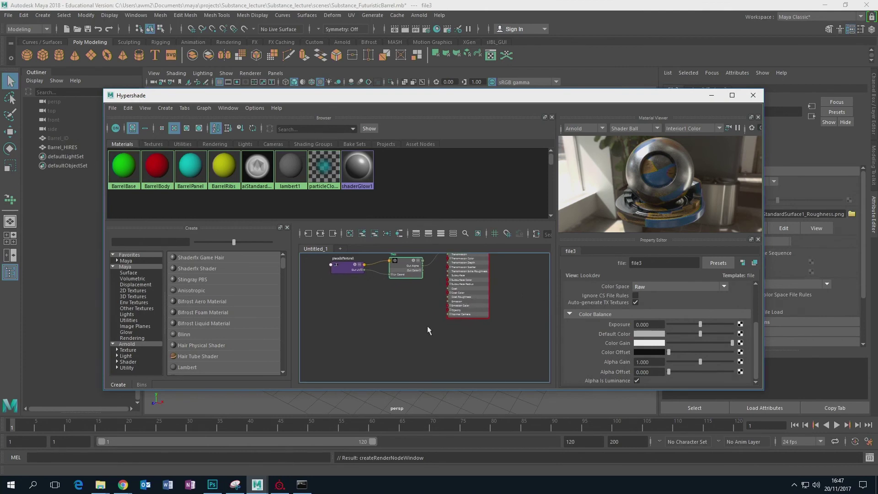
pyautogui.keyDown('alt'); pyautogui.moveTo(419, 291); pyautogui.dragTo(392, 316, button='middle'); pyautogui.keyUp('alt')
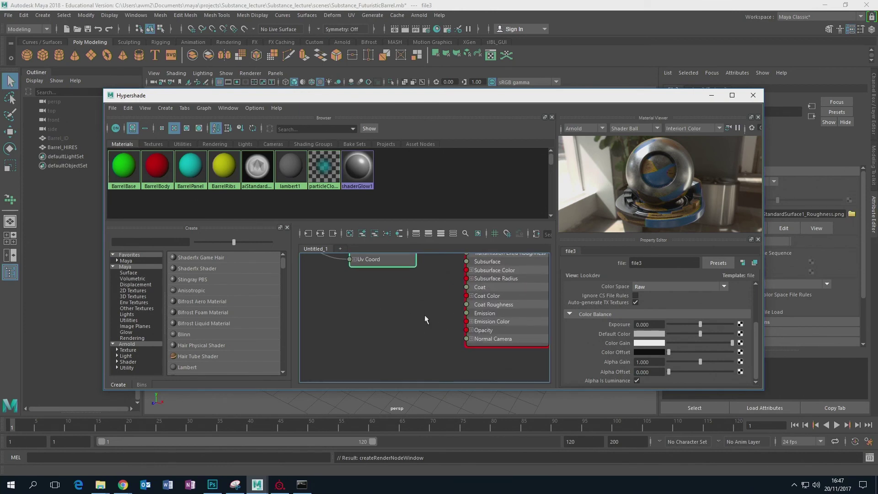
pyautogui.scroll(-5, 419, 321)
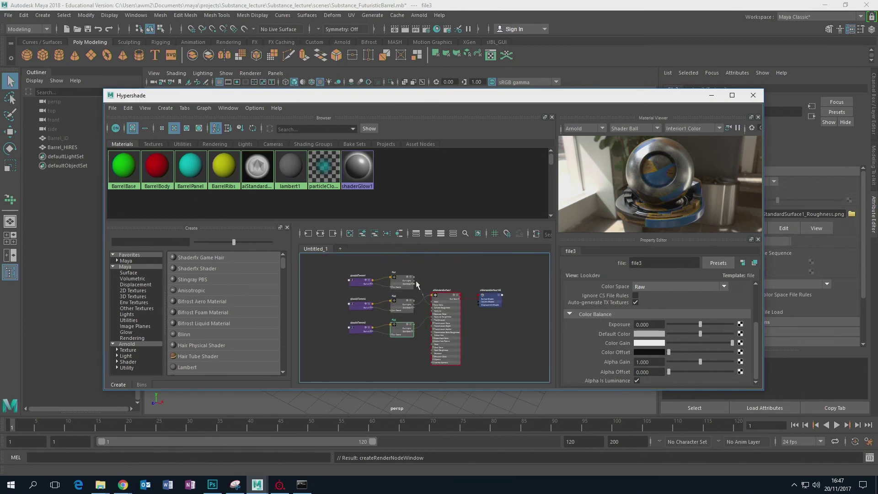
pyautogui.scroll(4, 424, 308)
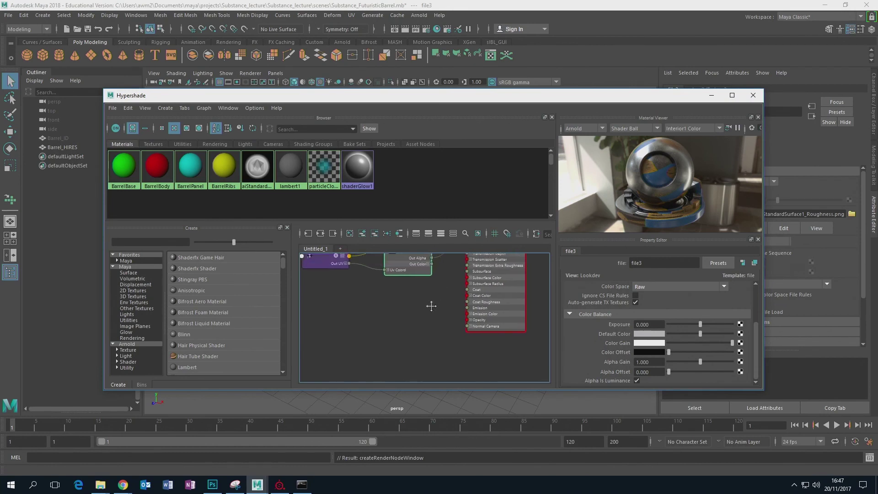
pyautogui.keyDown('alt'); pyautogui.moveTo(431, 306); pyautogui.dragTo(426, 319, button='middle'); pyautogui.keyUp('alt')
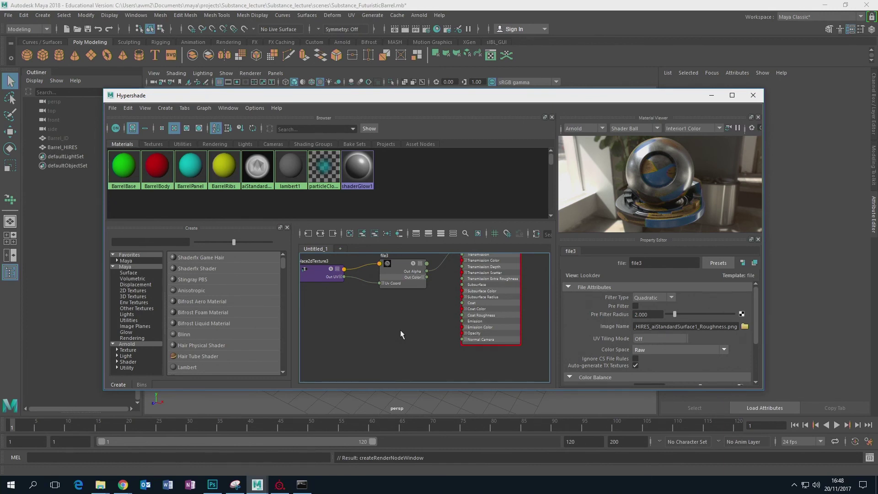
pyautogui.press('Tab')
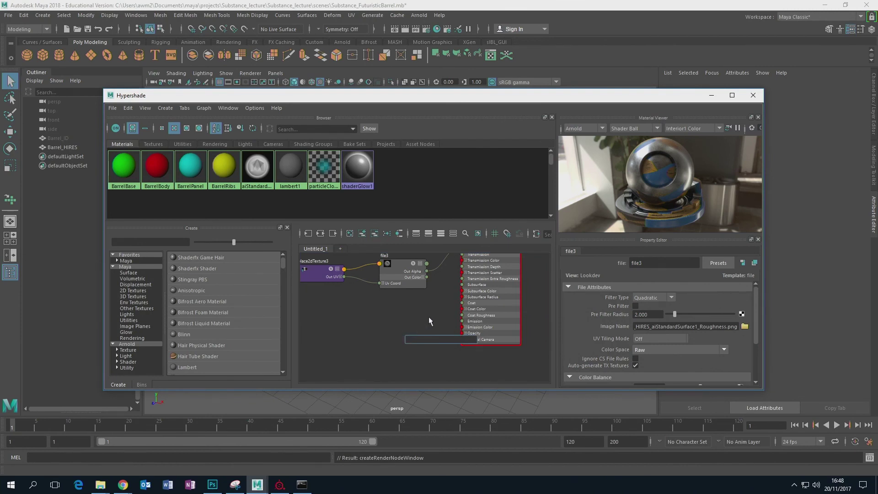
pyautogui.write('bump')
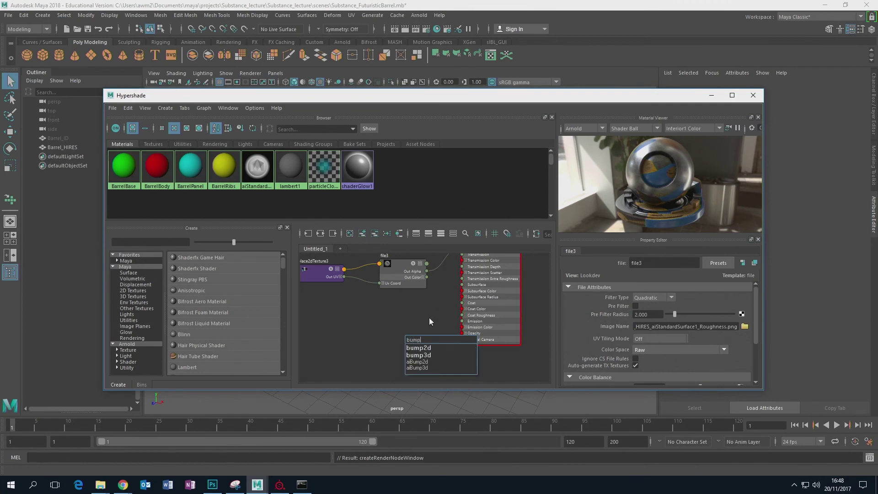
pyautogui.click(425, 350)
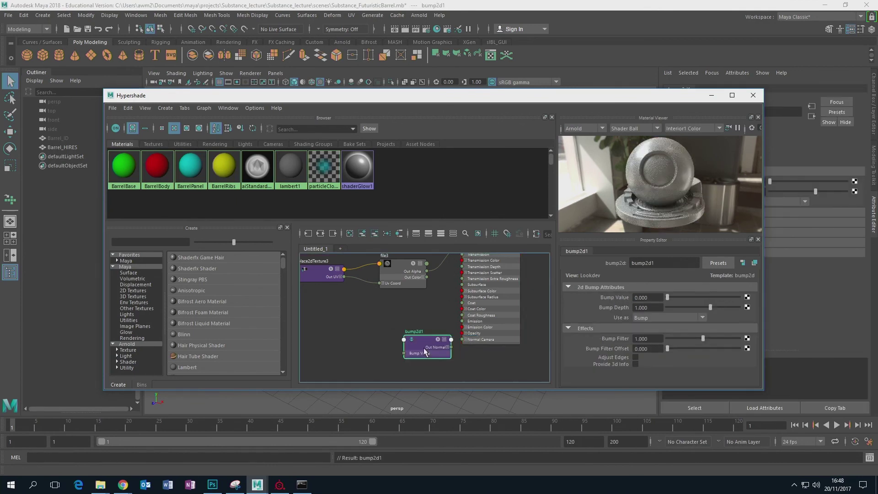
pyautogui.moveTo(424, 350); pyautogui.dragTo(403, 331)
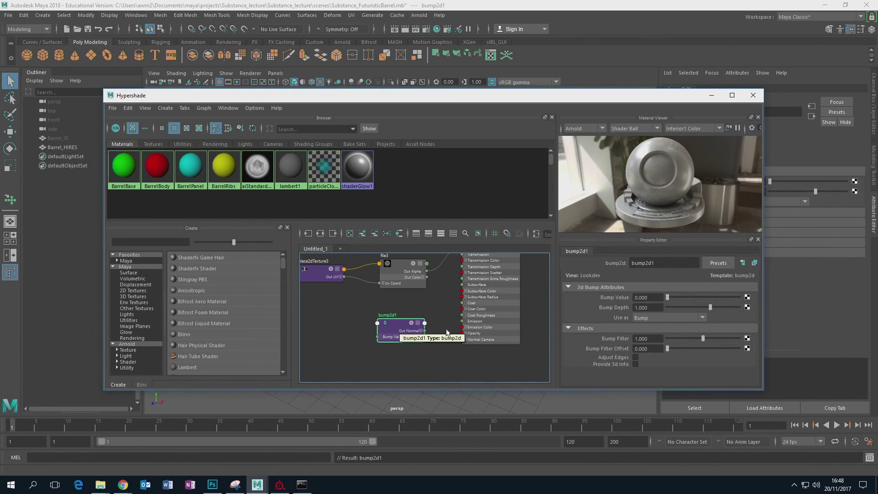
# Connect the bump2d node's Out Normal to the Normal Camera input of aiStandardSurface1.
pyautogui.scroll(2, 433, 331)
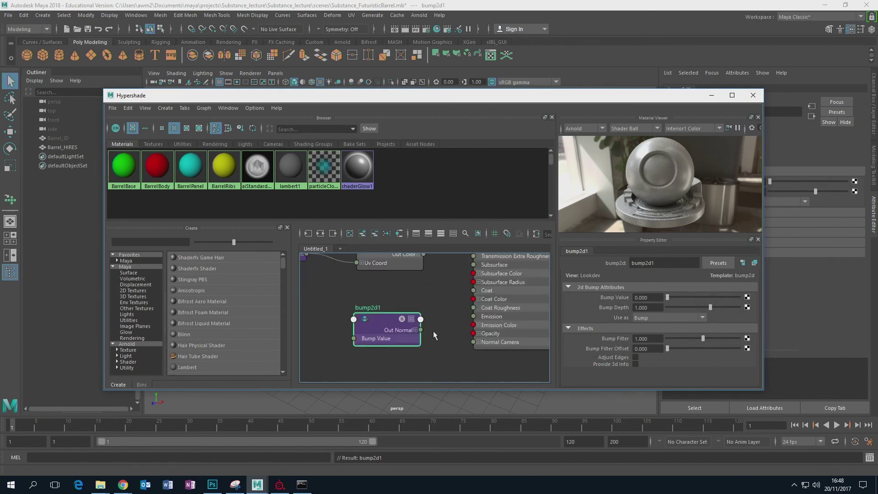
pyautogui.moveTo(442, 328); pyautogui.dragTo(414, 316, button='middle')
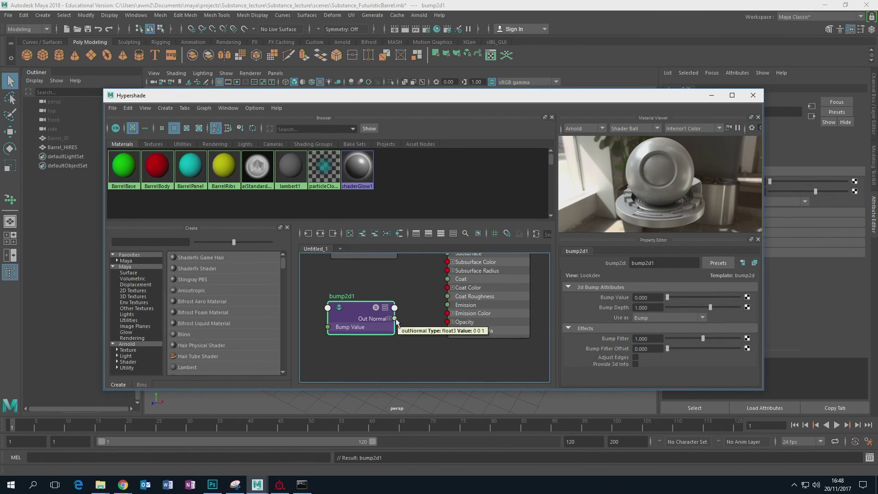
pyautogui.moveTo(397, 321); pyautogui.dragTo(447, 330)
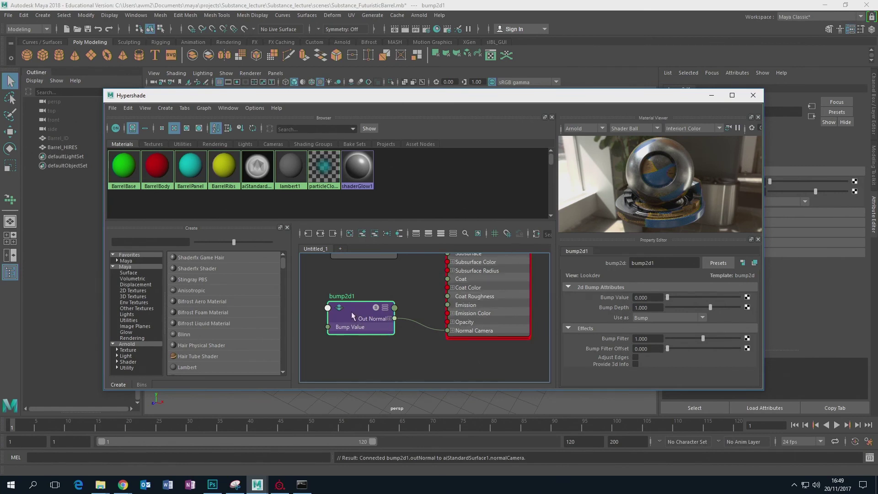
# Disable Flip G Channel and Flip R Channel in the bump2d node's Arnold attributes.
pyautogui.moveTo(490, 101); pyautogui.dragTo(420, 106)
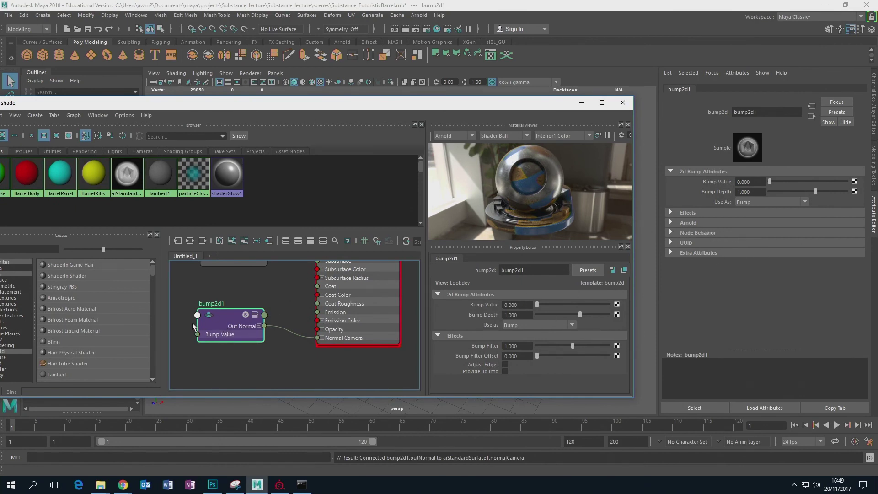
pyautogui.click(671, 223)
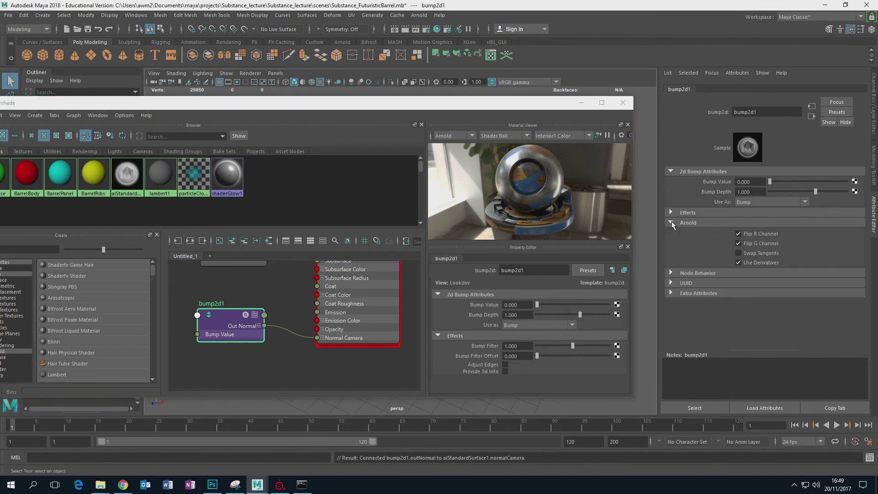
pyautogui.click(737, 243)
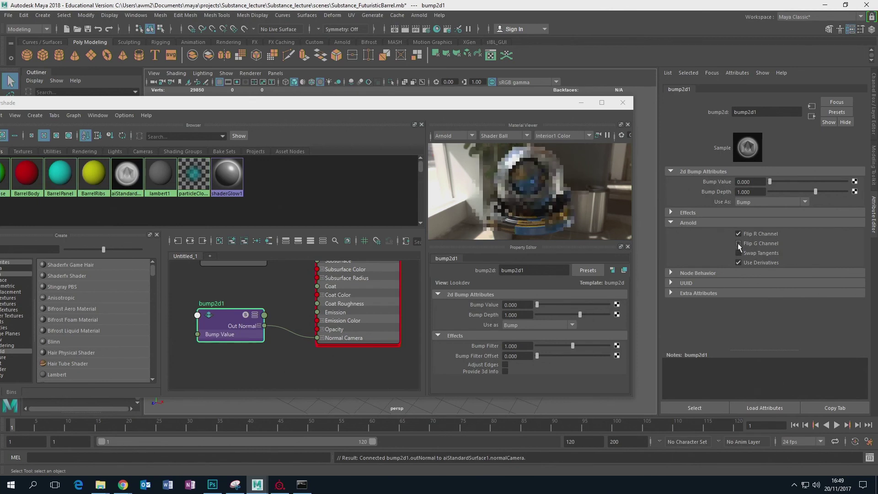
pyautogui.click(739, 234)
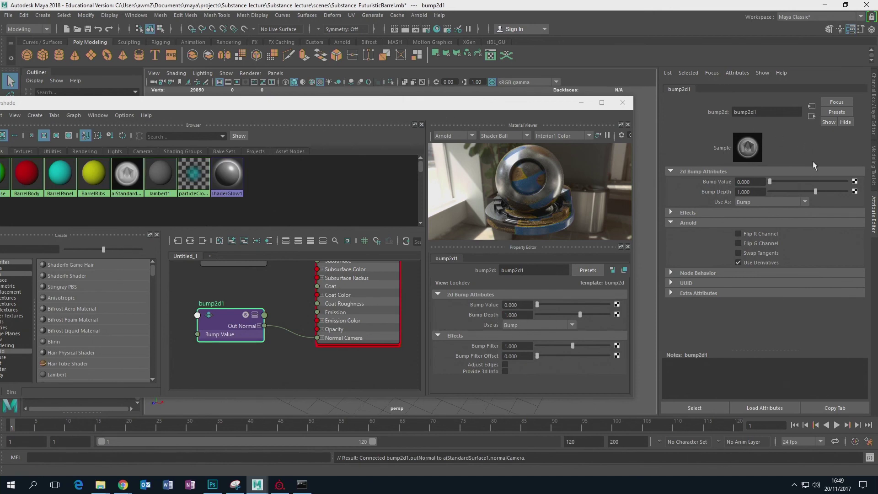
# Set the bump2d node's Use As option to Tangent Space Normals.
pyautogui.moveTo(543, 102); pyautogui.dragTo(709, 81)
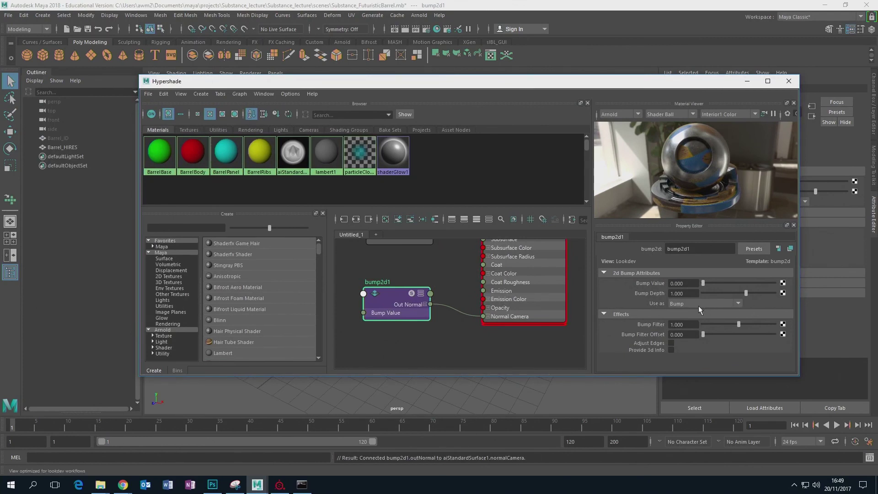
pyautogui.click(738, 303)
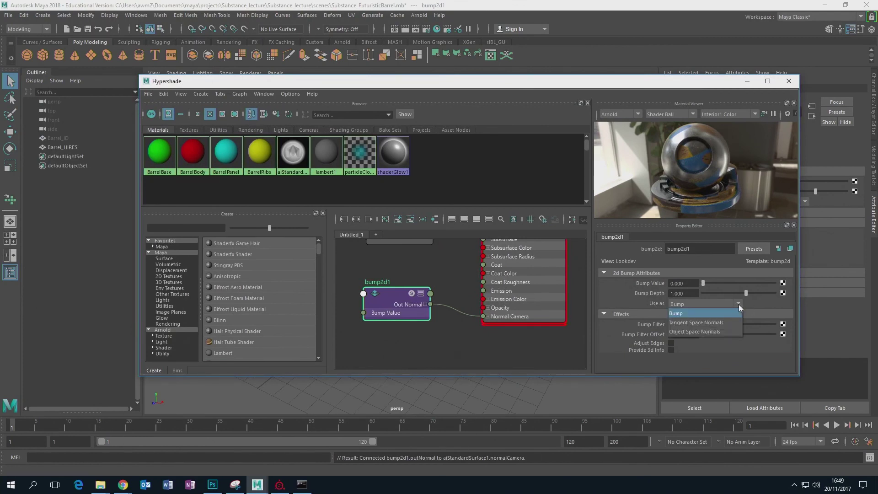
pyautogui.click(705, 323)
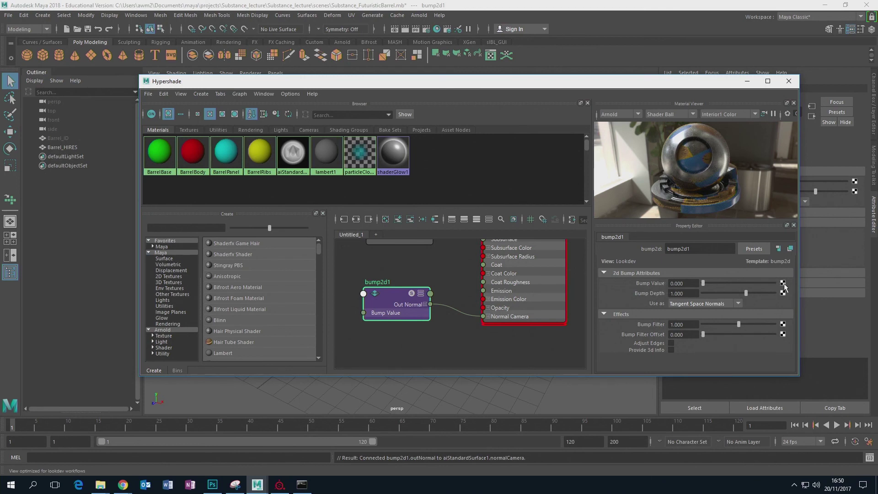
# Map a File texture to the bump2d node's Bump Value and load Barrel_HIRES_aiStandardSurface1_Normal.png into it.
pyautogui.click(783, 283)
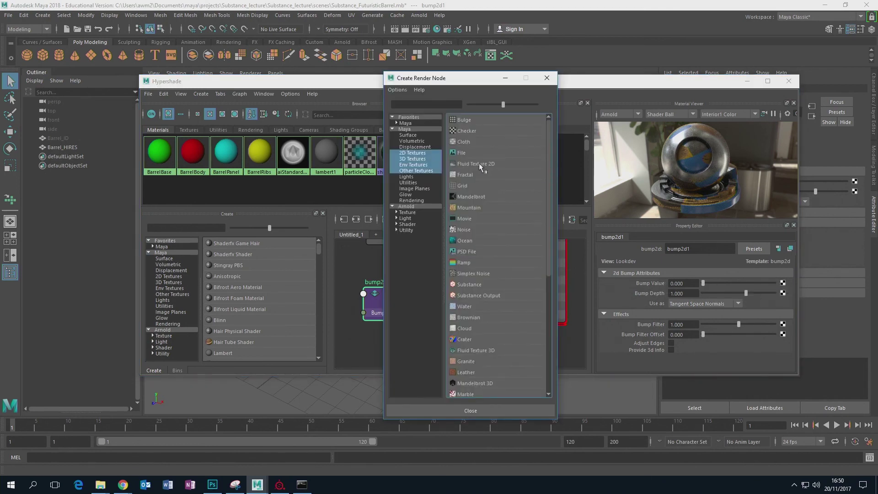
pyautogui.click(464, 152)
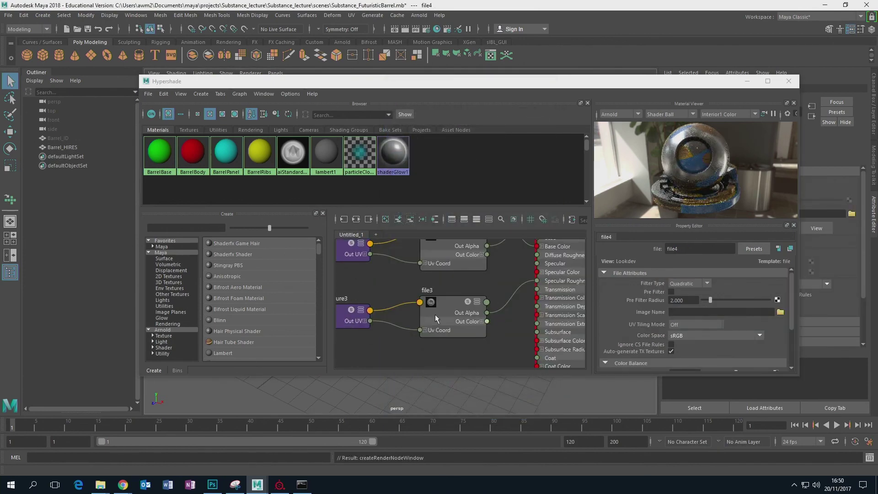
pyautogui.click(781, 312)
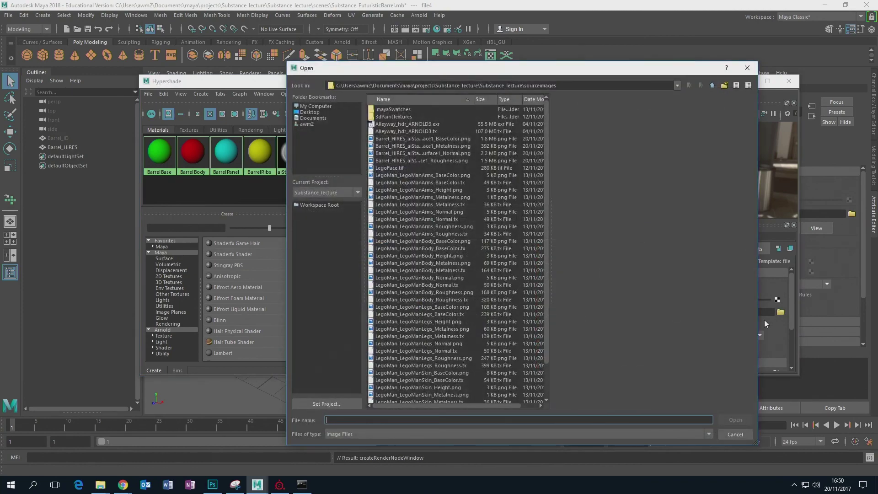
pyautogui.click(446, 153)
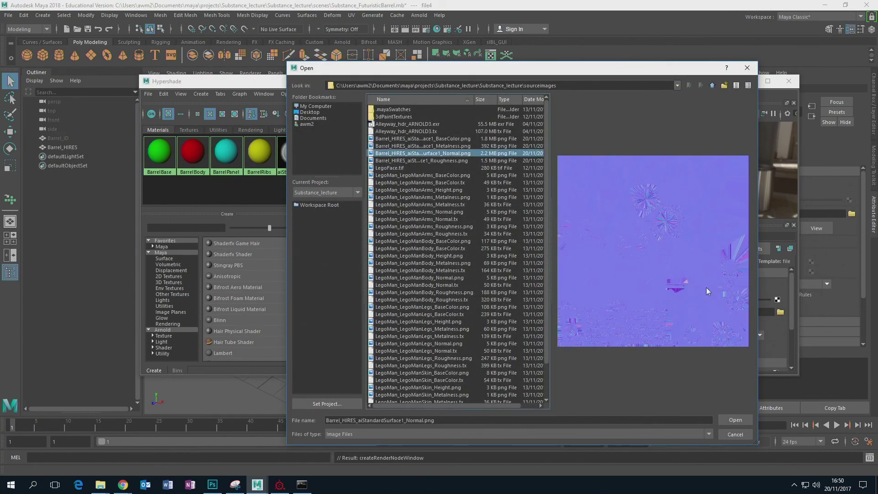
pyautogui.click(736, 420)
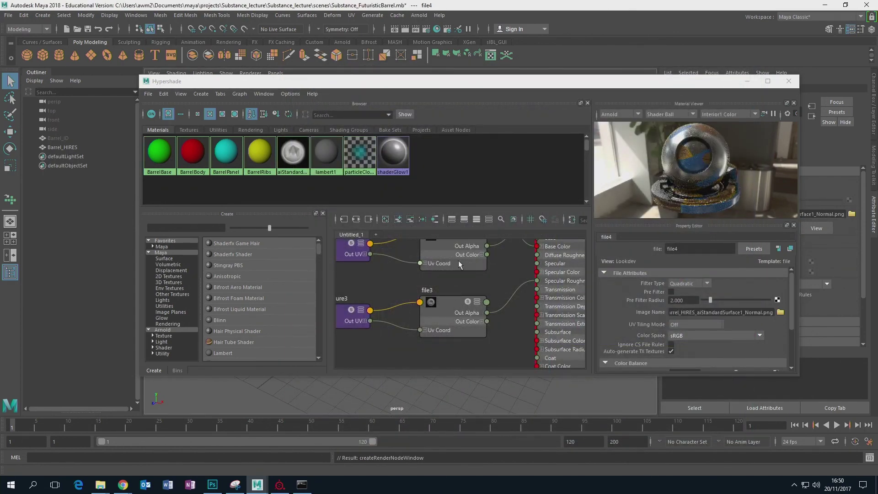
# Set the normal map File node's Color Space to Raw and check its Color Balance settings.
pyautogui.click(760, 337)
pyautogui.moveTo(759, 398); pyautogui.dragTo(754, 380)
pyautogui.click(693, 364)
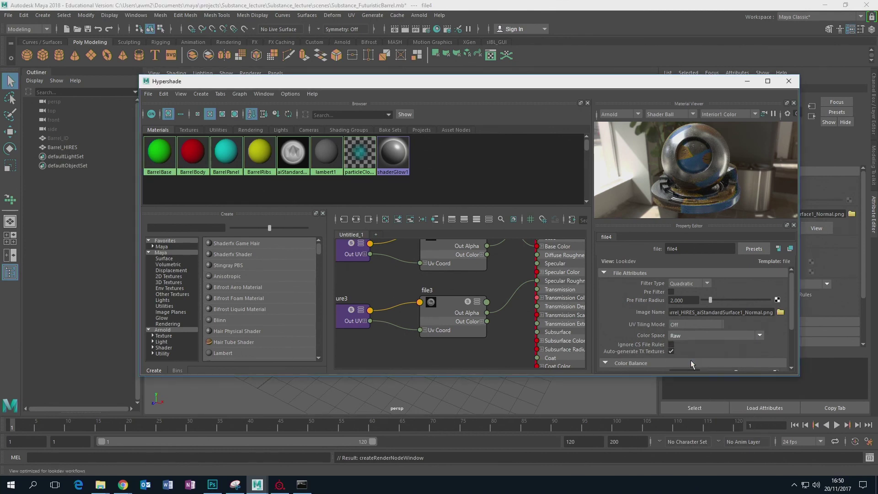
pyautogui.moveTo(790, 295); pyautogui.dragTo(788, 328)
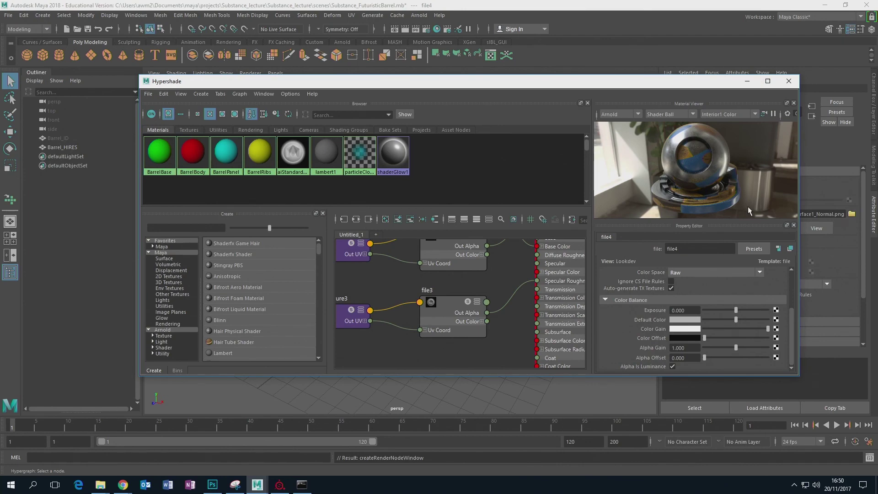
# Switch to Substance Painter, show the barrel's textures in the 2D-only UV view, and return to Maya.
pyautogui.click(280, 484)
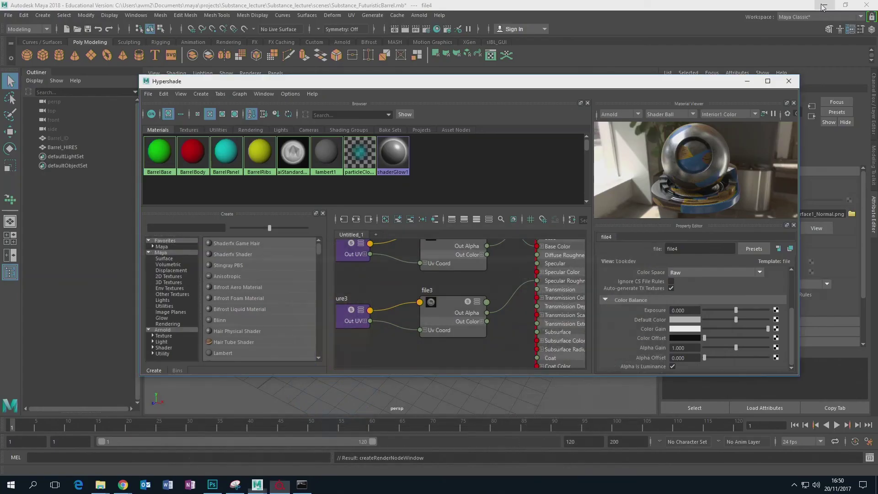
pyautogui.click(824, 5)
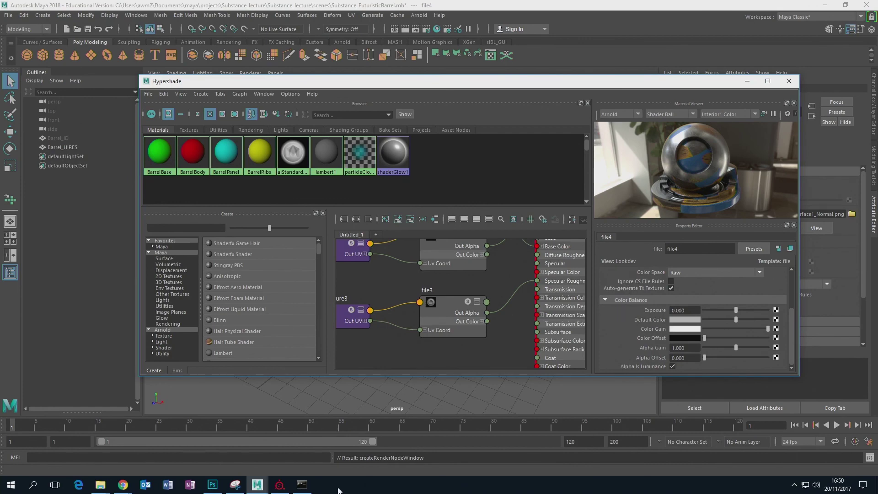
pyautogui.click(280, 485)
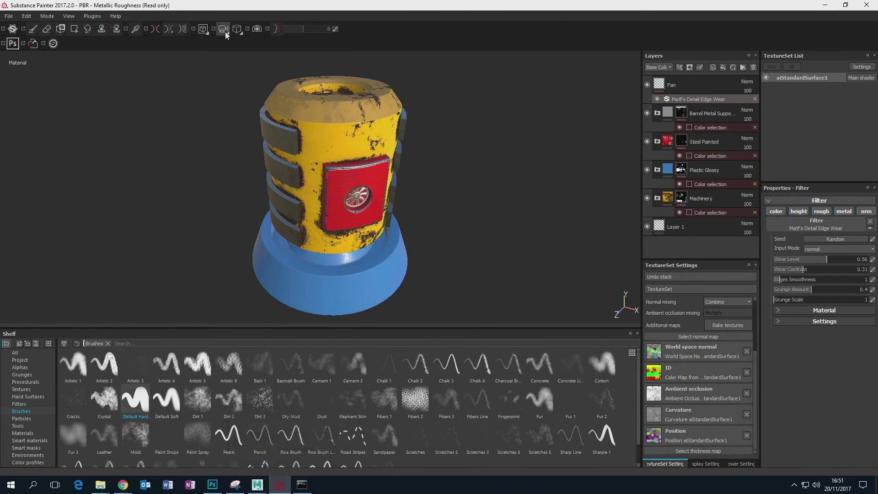
pyautogui.click(203, 30)
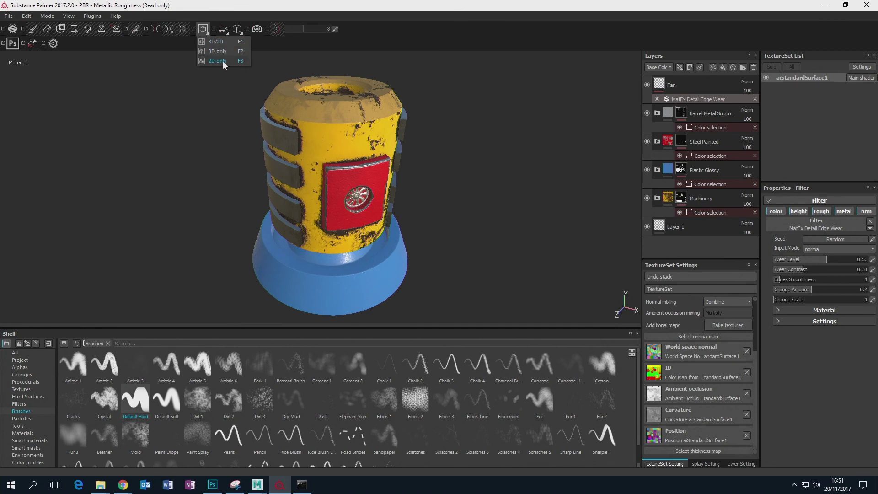
pyautogui.click(220, 61)
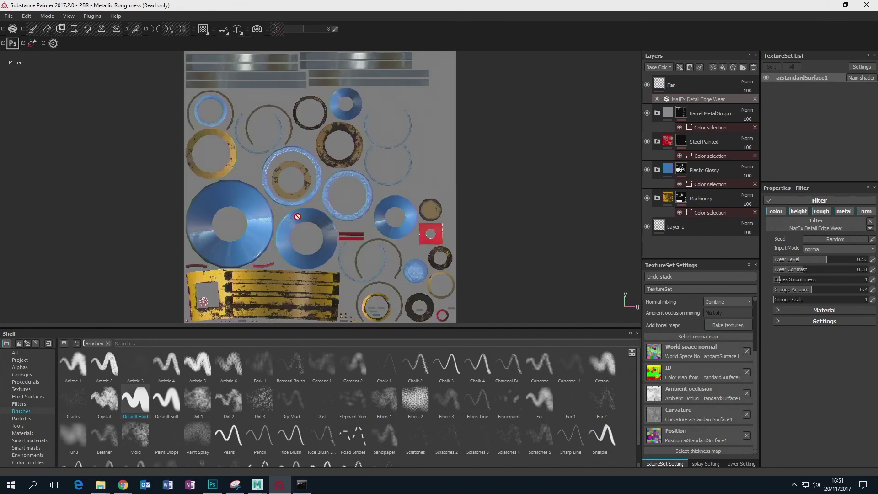
pyautogui.moveTo(256, 488)
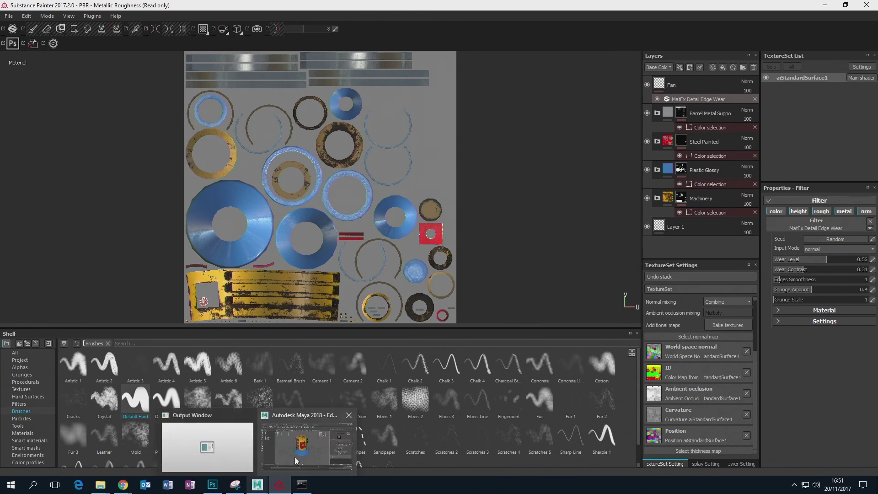
pyautogui.click(295, 457)
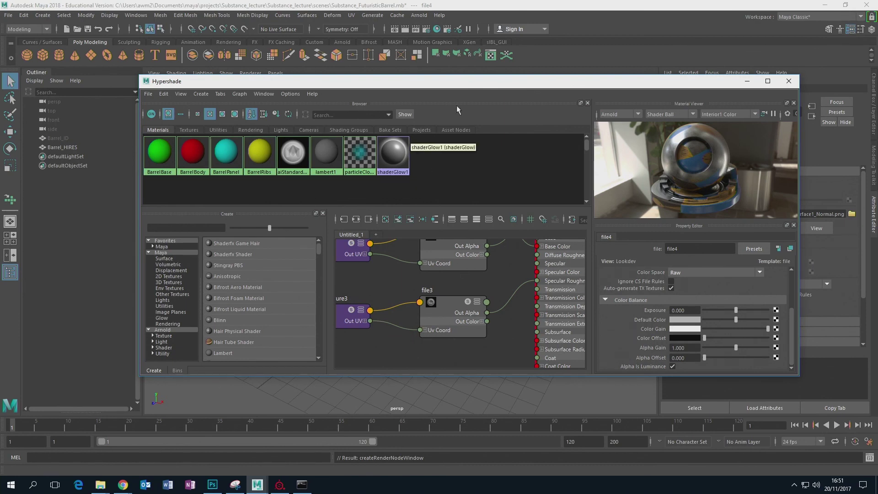
# Close the Hypershade and add an Arnold SkyDome light to the barrel scene.
pyautogui.click(788, 81)
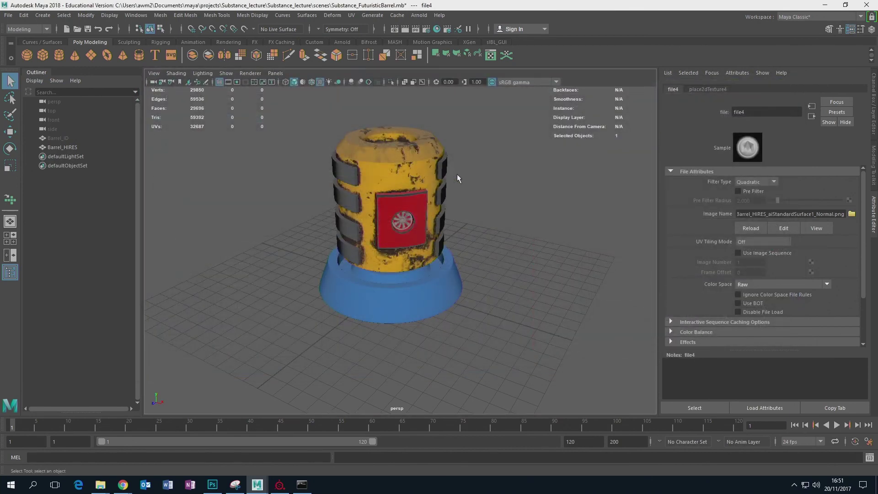
pyautogui.keyDown('alt'); pyautogui.moveTo(457, 175); pyautogui.dragTo(506, 212); pyautogui.keyUp('alt')
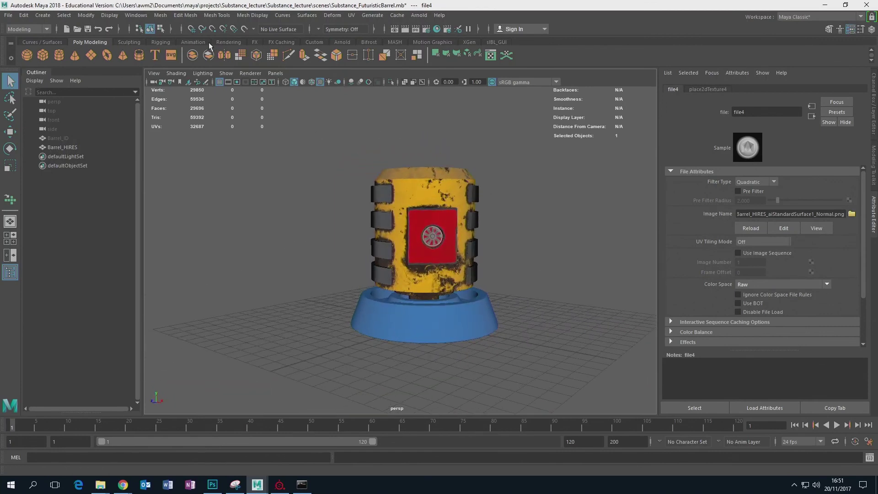
pyautogui.keyDown('alt'); pyautogui.moveTo(465, 149); pyautogui.dragTo(448, 175); pyautogui.keyUp('alt')
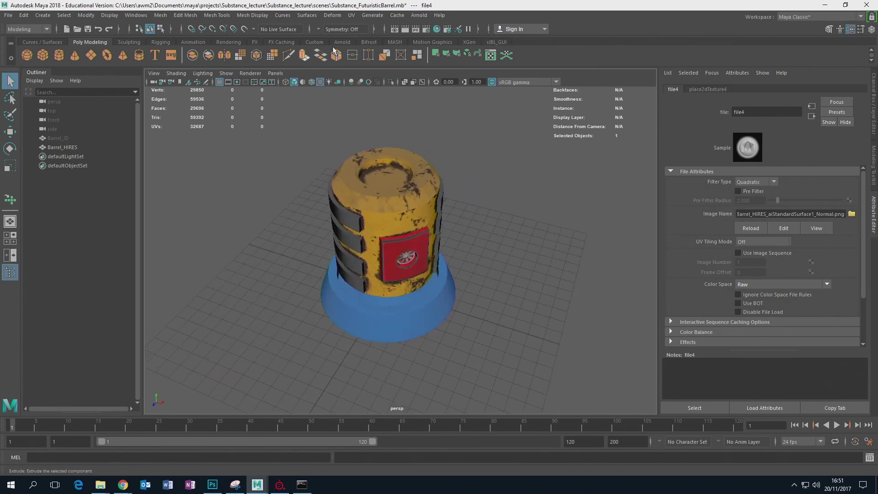
pyautogui.click(230, 42)
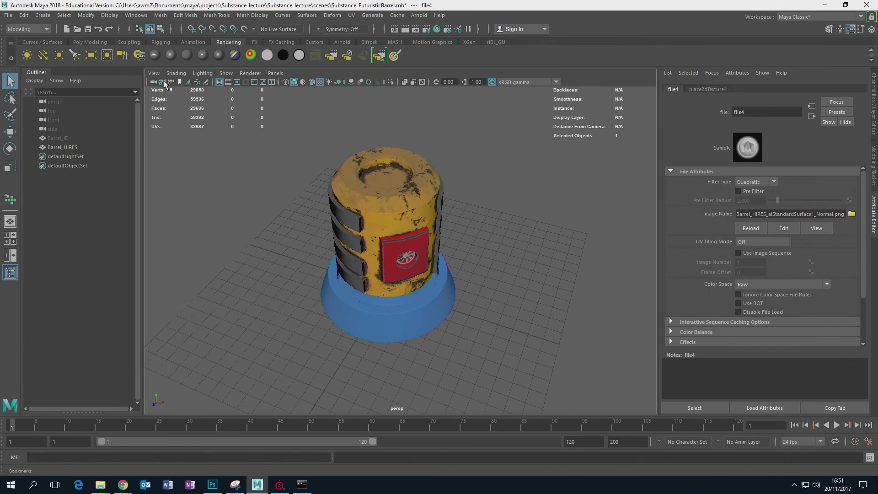
pyautogui.click(343, 42)
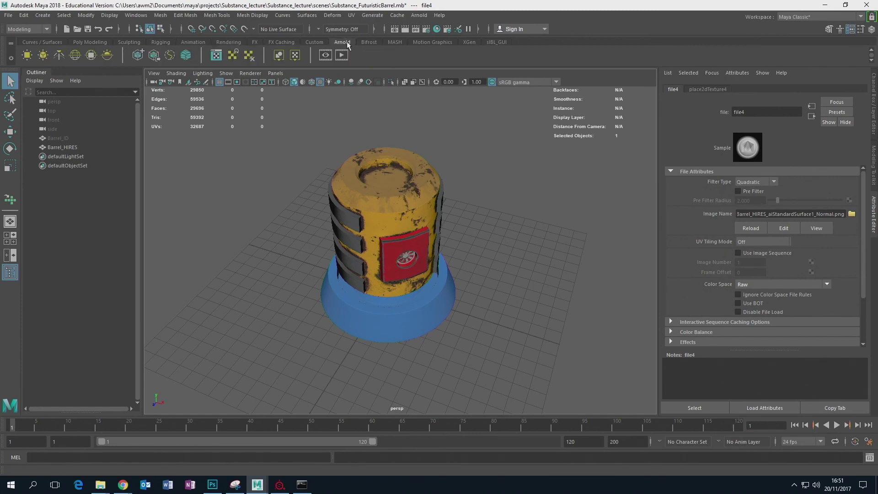
pyautogui.click(75, 56)
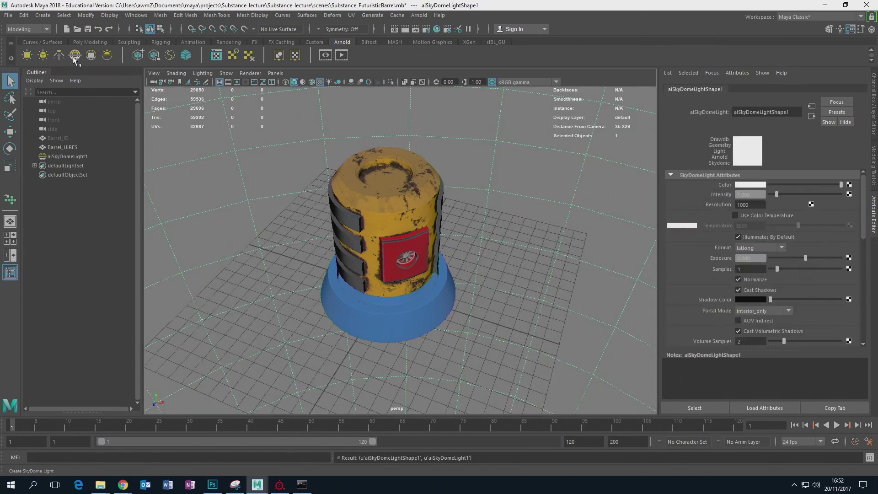
# Light the perspective viewport with all scene lights to preview the barrel under the SkyDome.
pyautogui.keyDown('alt'); pyautogui.moveTo(393, 123); pyautogui.dragTo(404, 105); pyautogui.keyUp('alt')
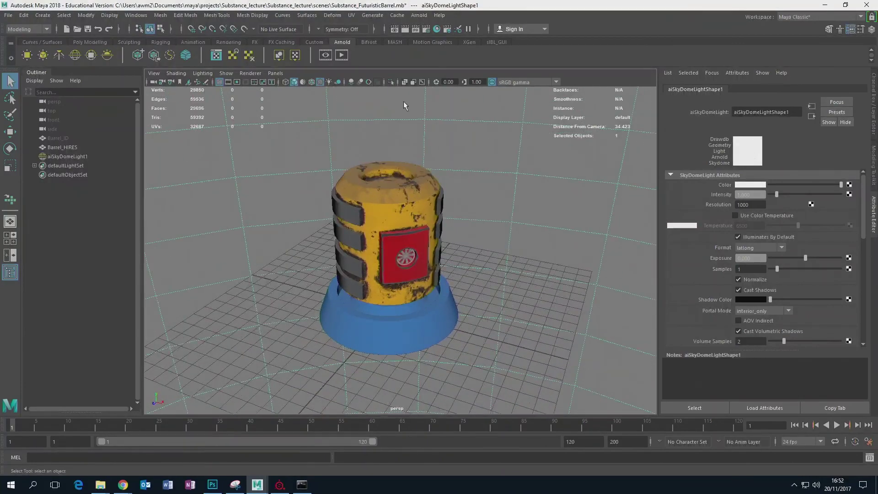
pyautogui.click(329, 82)
pyautogui.keyDown('alt'); pyautogui.moveTo(435, 192); pyautogui.dragTo(482, 205); pyautogui.keyUp('alt')
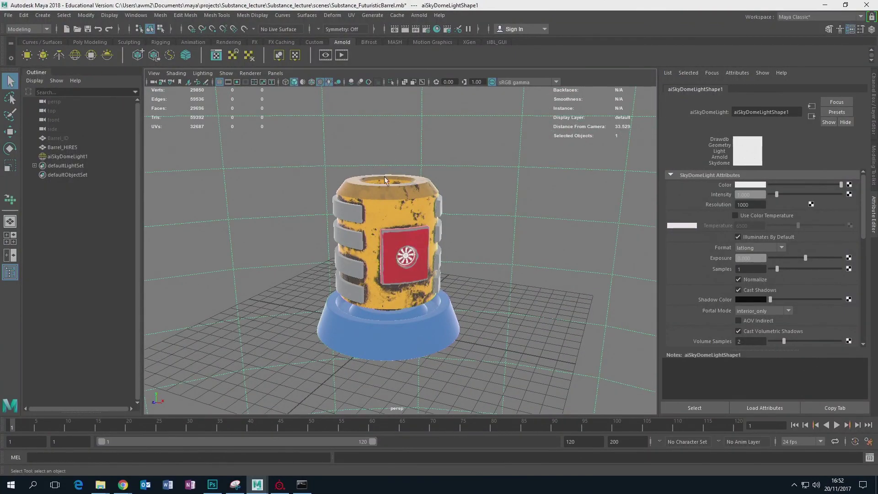
# Frame the barrel closely, render the current frame with Arnold Renderer, and close the Render View after checking it.
pyautogui.keyDown('alt'); pyautogui.moveTo(384, 177); pyautogui.dragTo(403, 165); pyautogui.keyUp('alt')
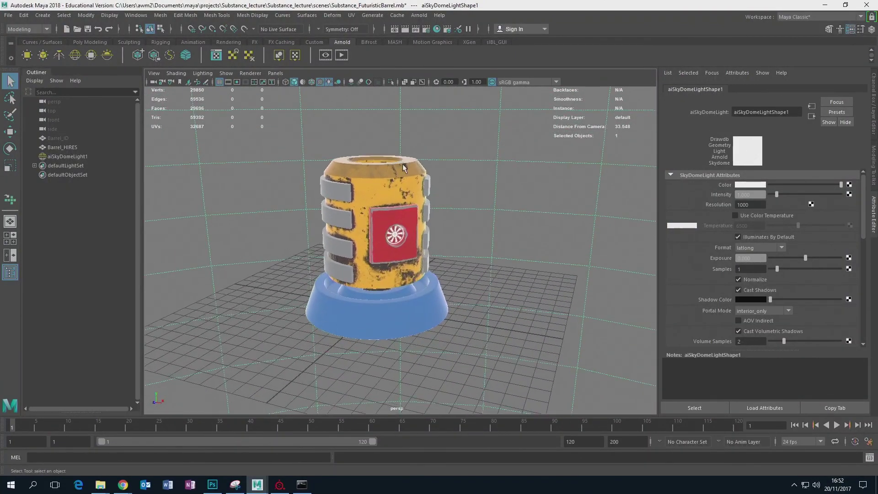
pyautogui.scroll(3, 402, 164)
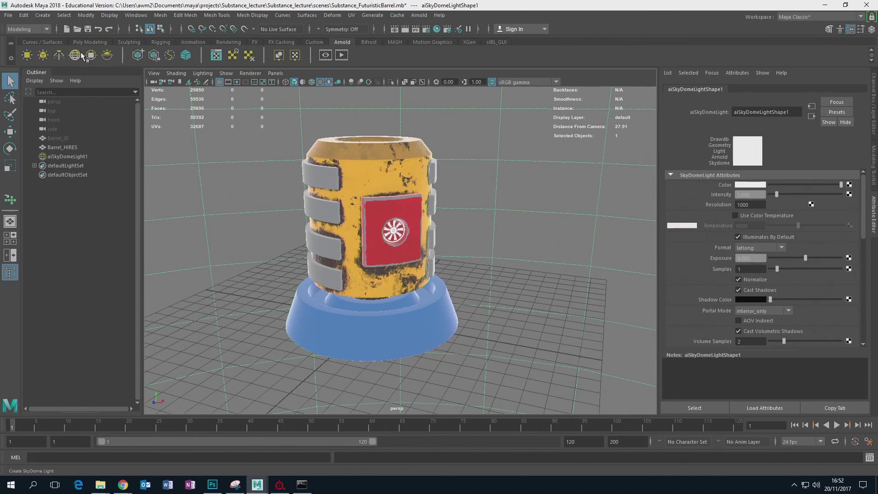
pyautogui.click(416, 30)
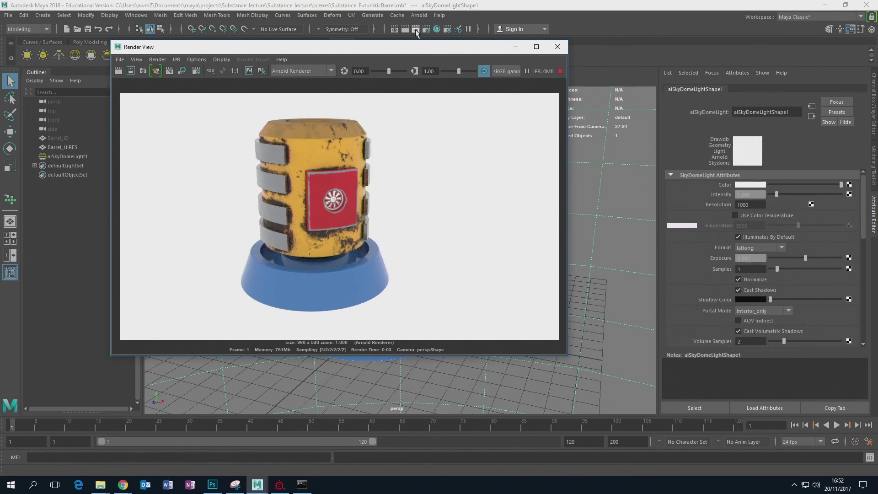
pyautogui.click(557, 47)
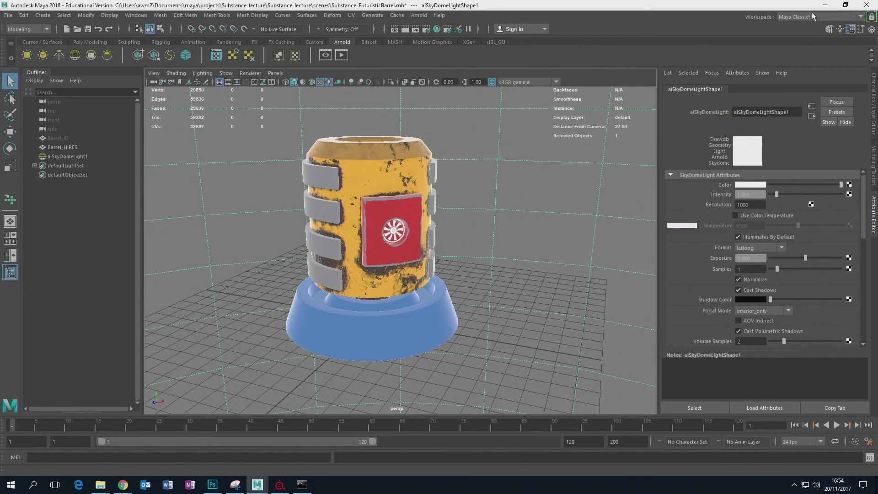
# Switch to Substance Painter, browse the shelf's Hard Surfaces normal stamps, and return to Maya.
pyautogui.click(280, 485)
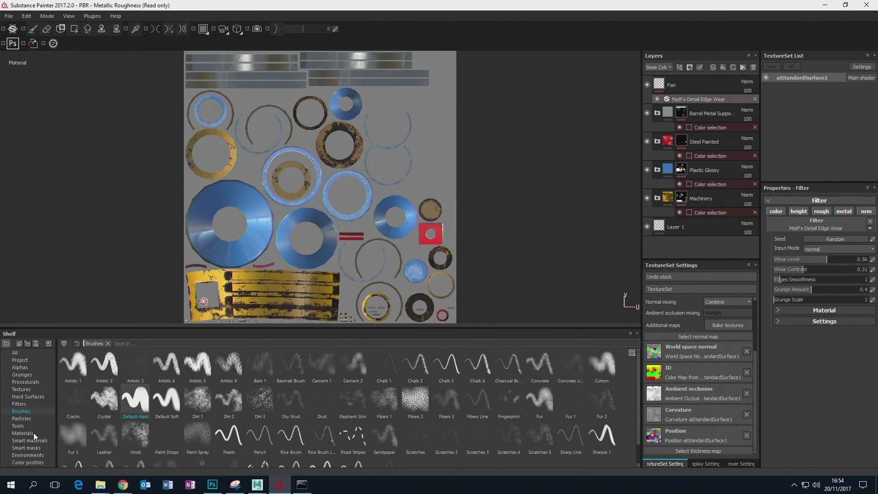
pyautogui.click(22, 397)
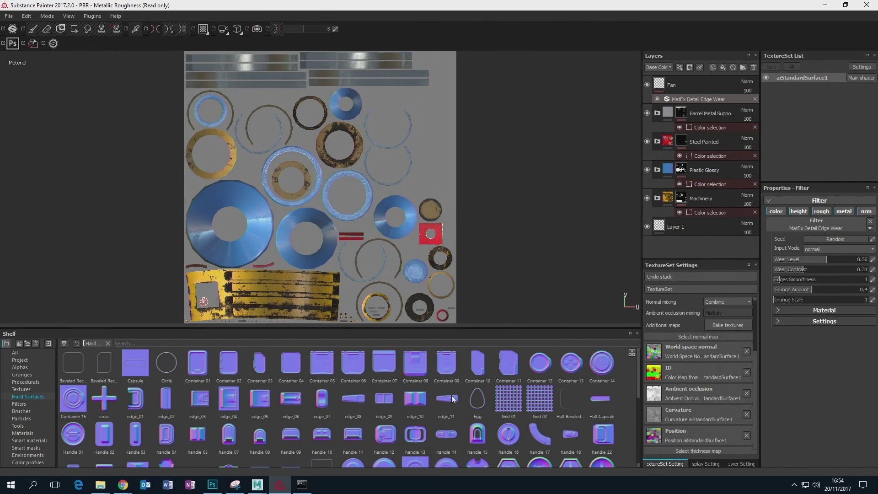
pyautogui.scroll(3, 452, 399)
pyautogui.scroll(-3, 451, 371)
pyautogui.scroll(3, 473, 399)
pyautogui.scroll(-3, 486, 406)
pyautogui.scroll(3, 457, 404)
pyautogui.click(824, 6)
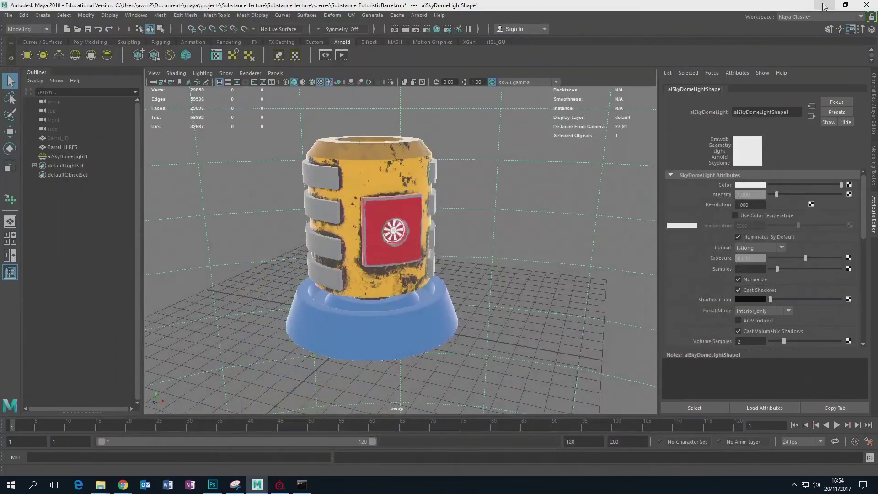